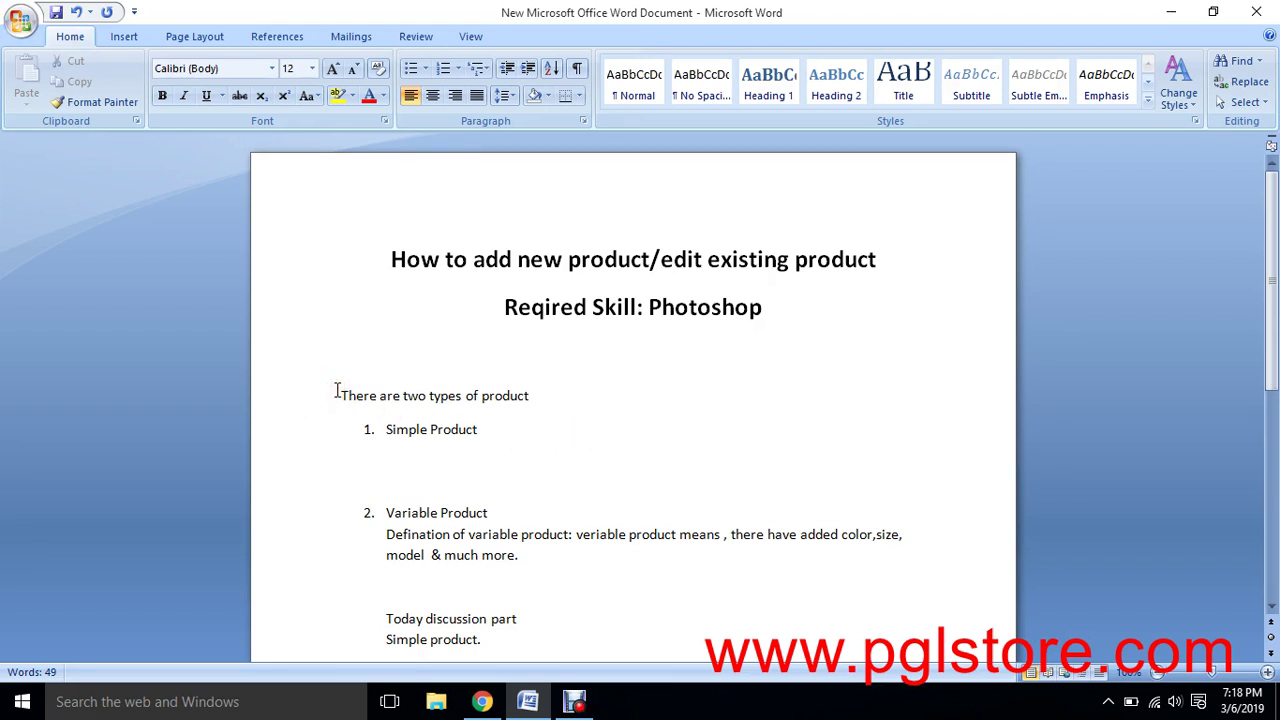
left_click_drag(343, 429, 543, 443)
left_click(537, 462)
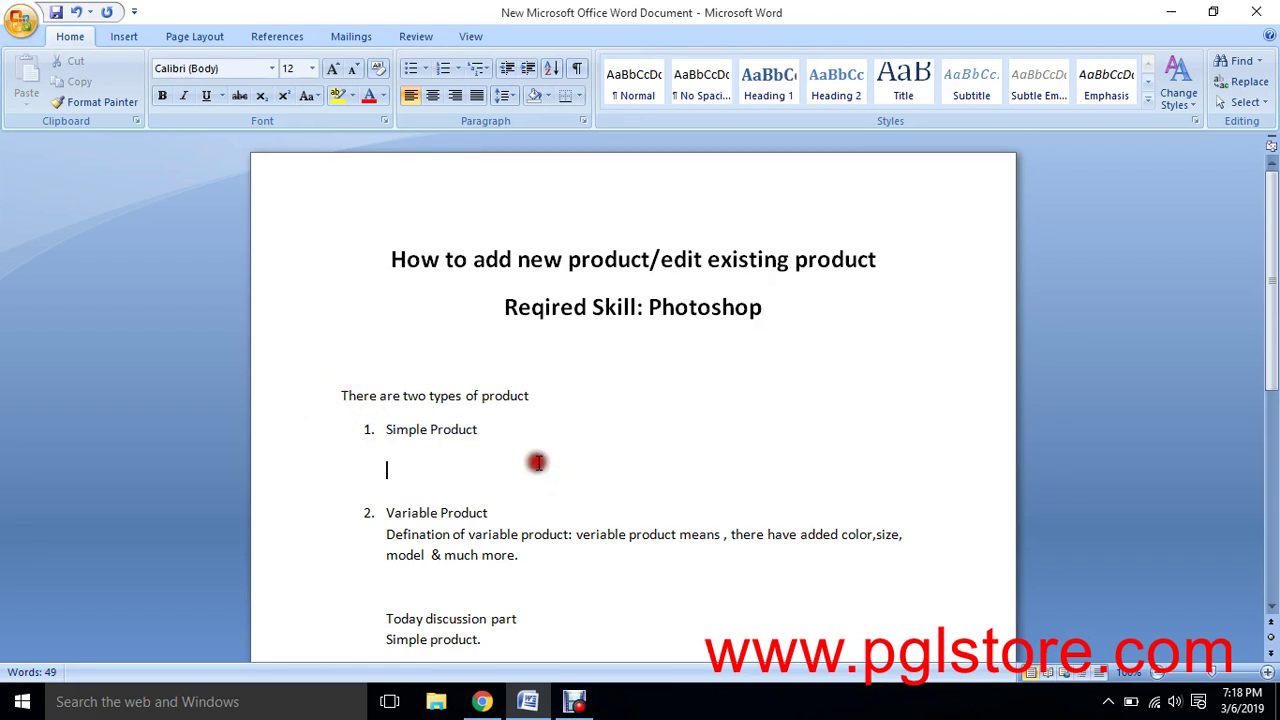
scroll(537, 462, "down", 2)
left_click_drag(388, 423, 492, 424)
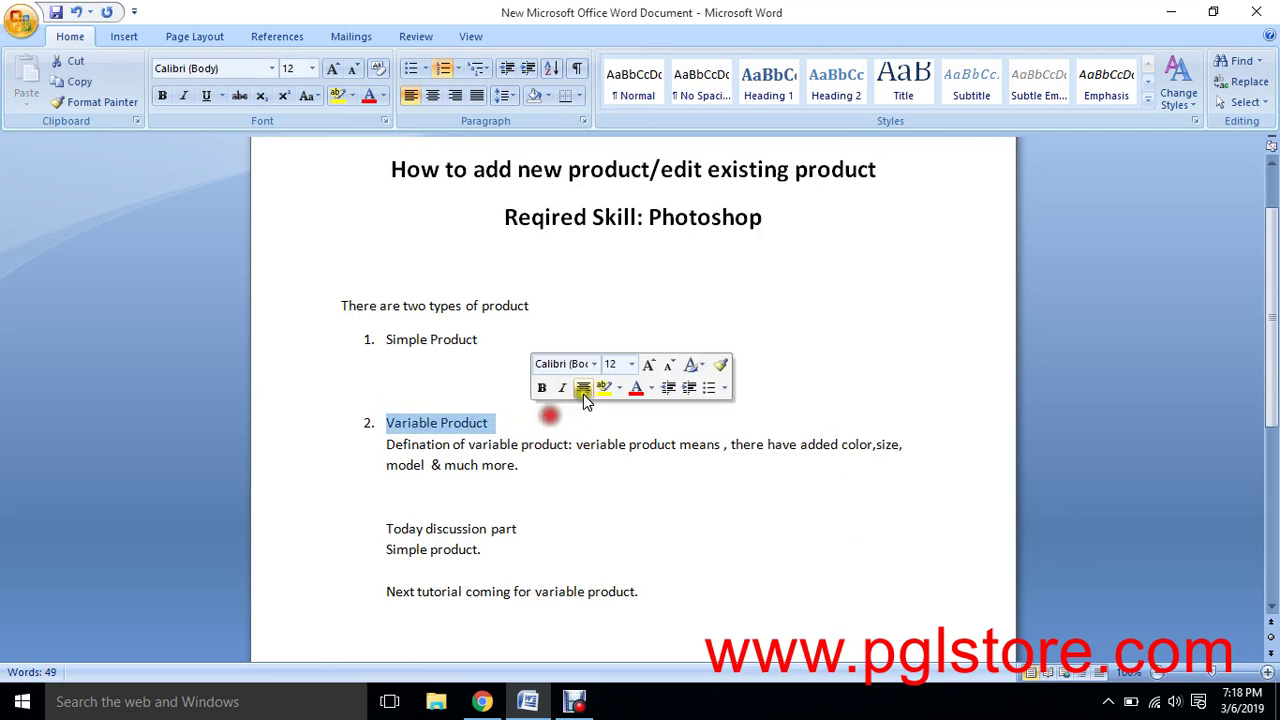
left_click(583, 390)
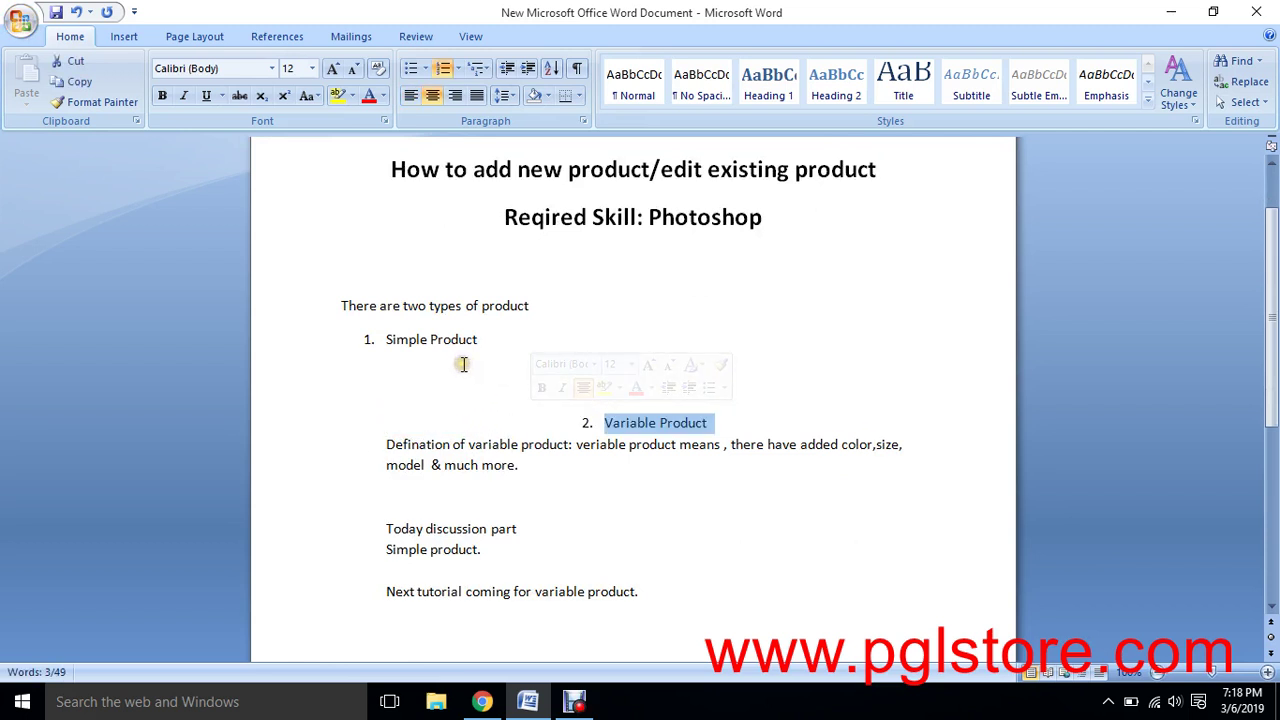
key("ctrl+z")
left_click(535, 361)
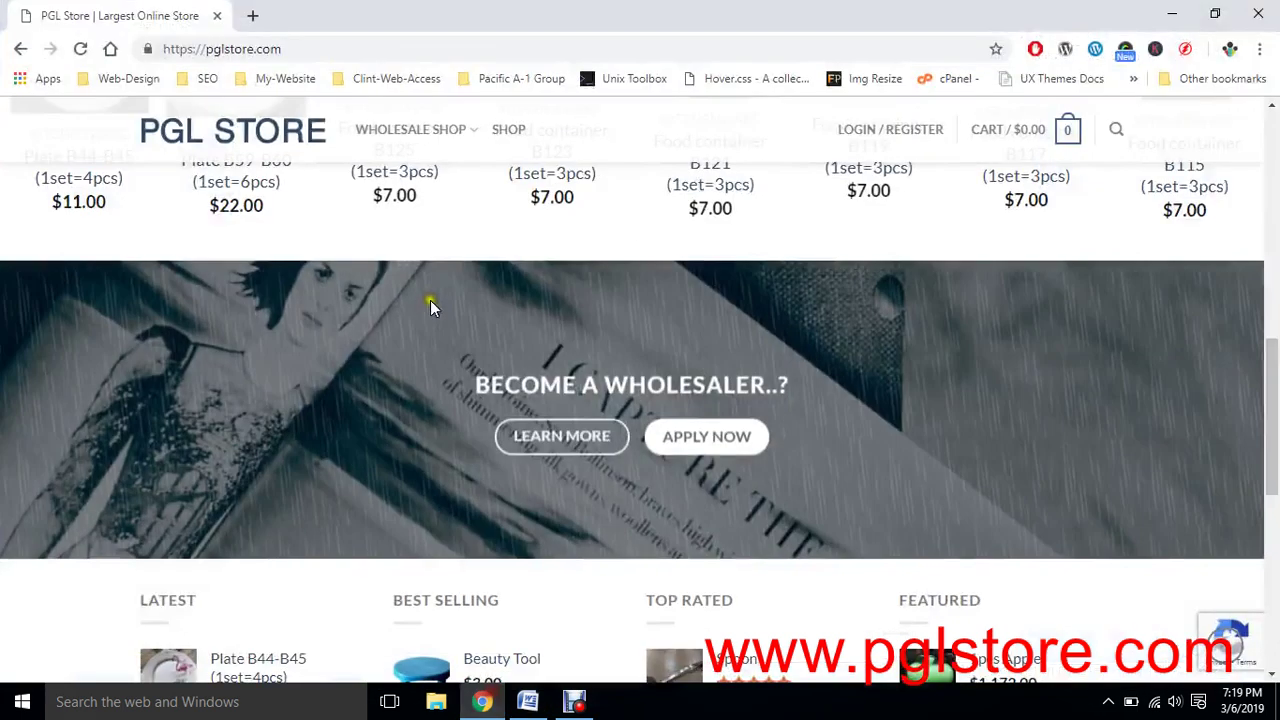
Load pglstore.com in a new Chrome tab and close the tab that already had the store open.
left_click(256, 17)
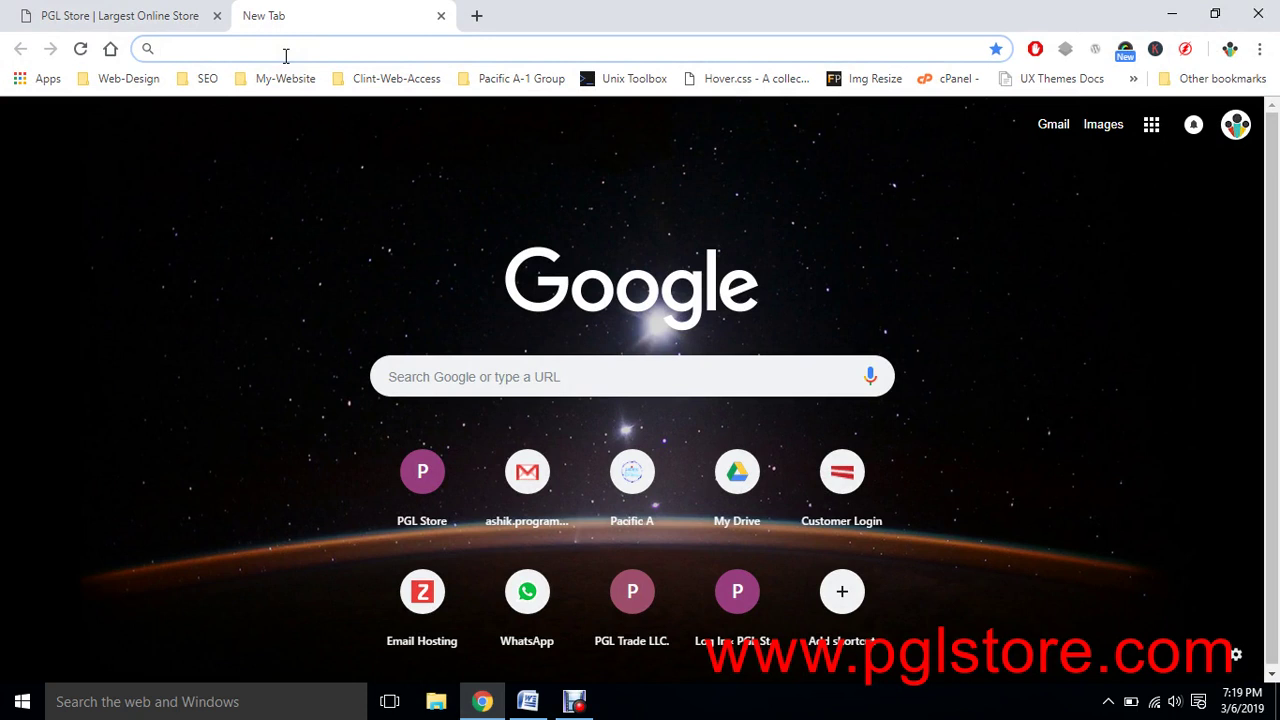
type("pglstore.com")
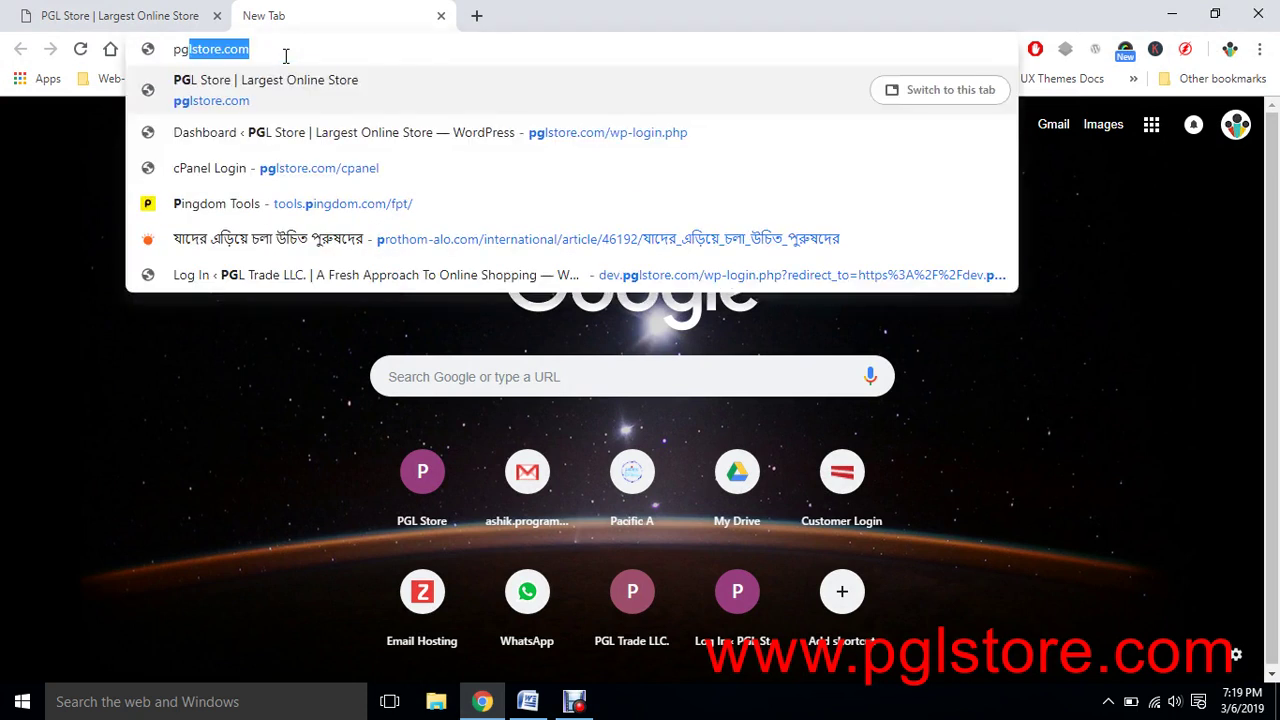
left_click(233, 80)
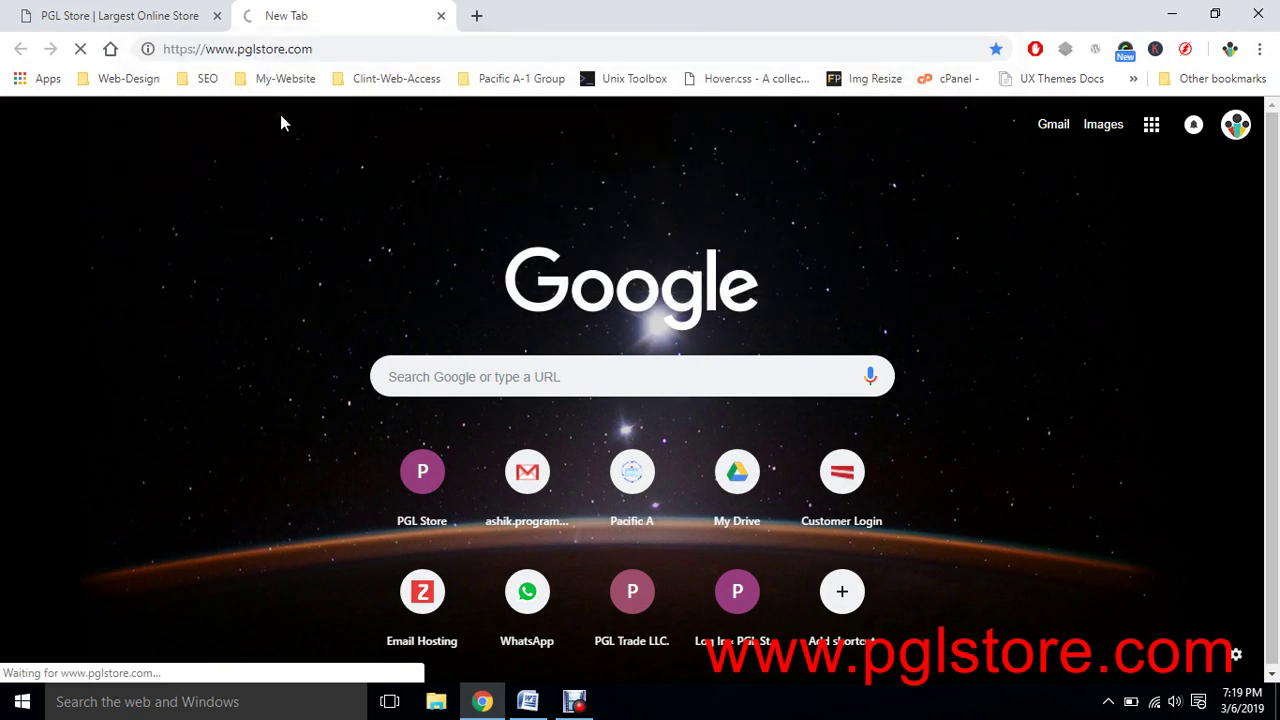
left_click(200, 16)
left_click(217, 16)
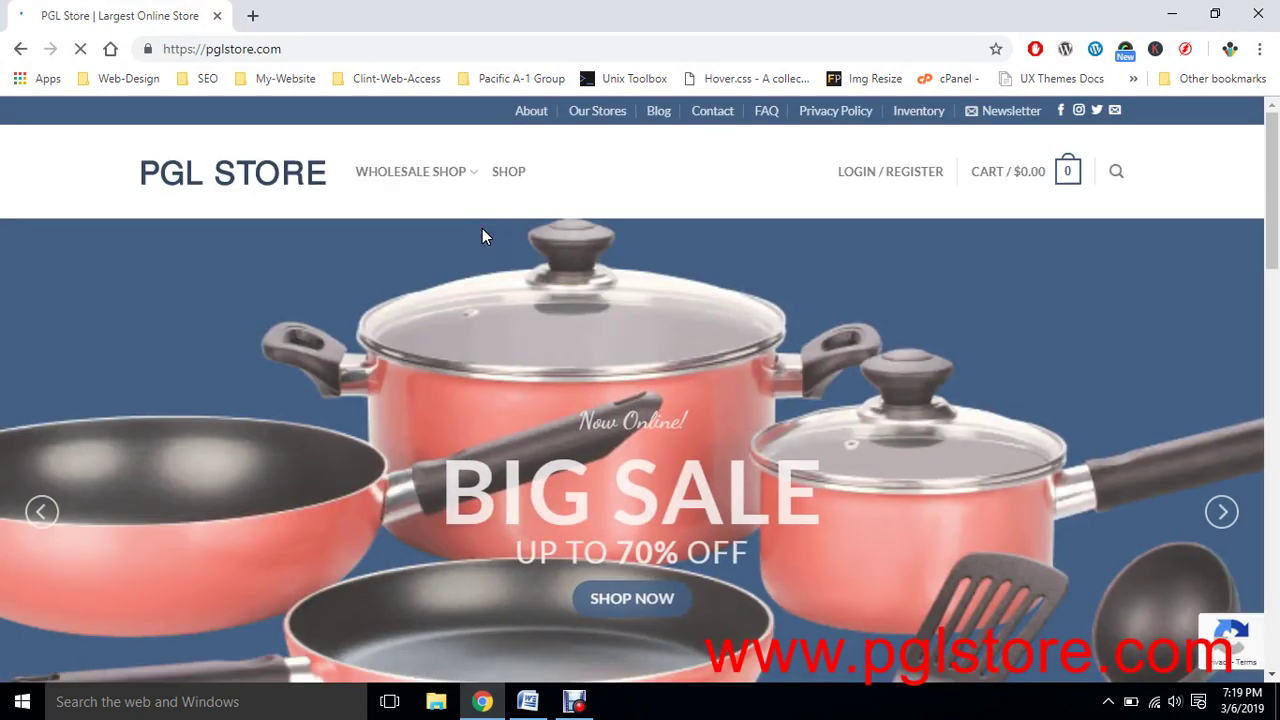
Log in to the store with the shop manager's username and the account password.
left_click(857, 171)
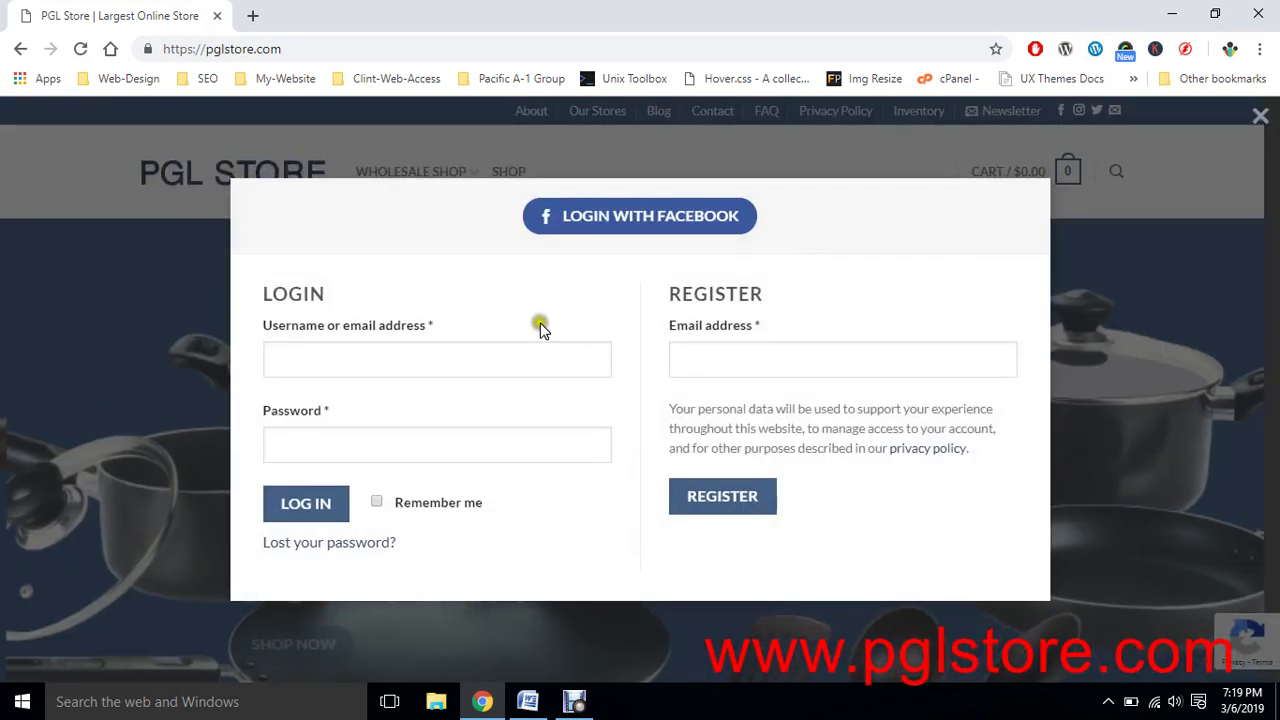
left_click(413, 343)
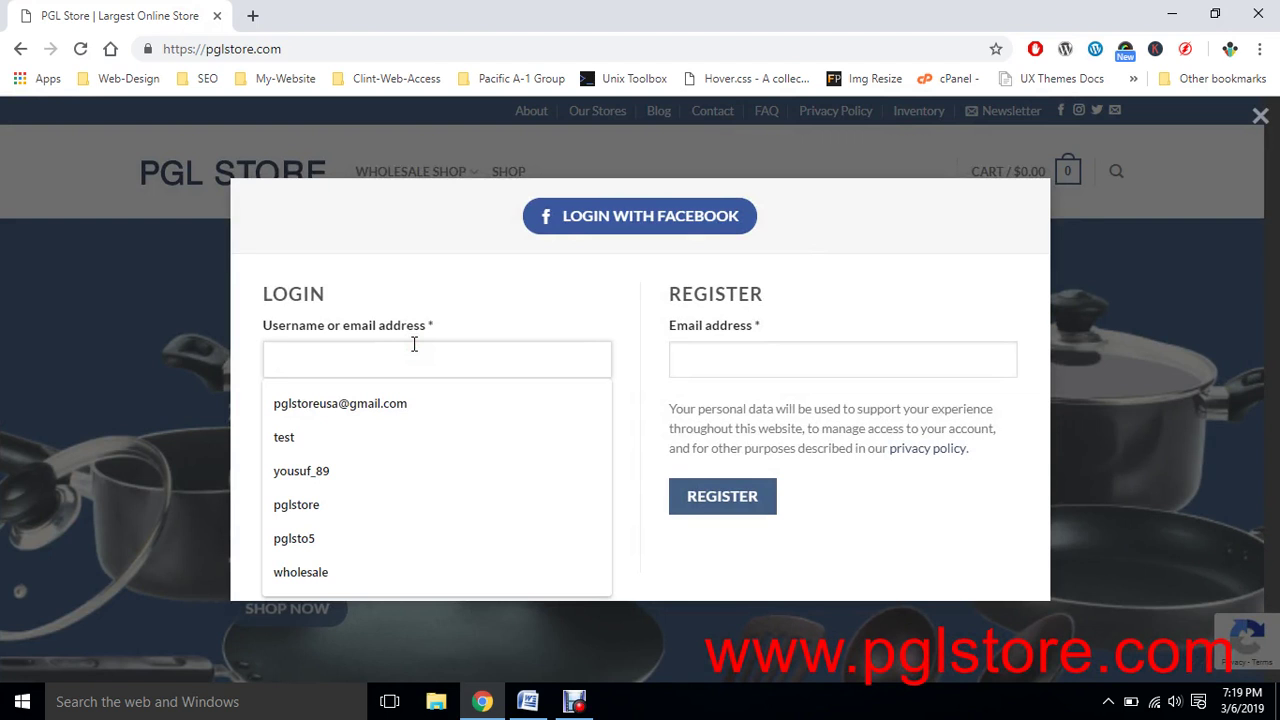
type("shopmanager")
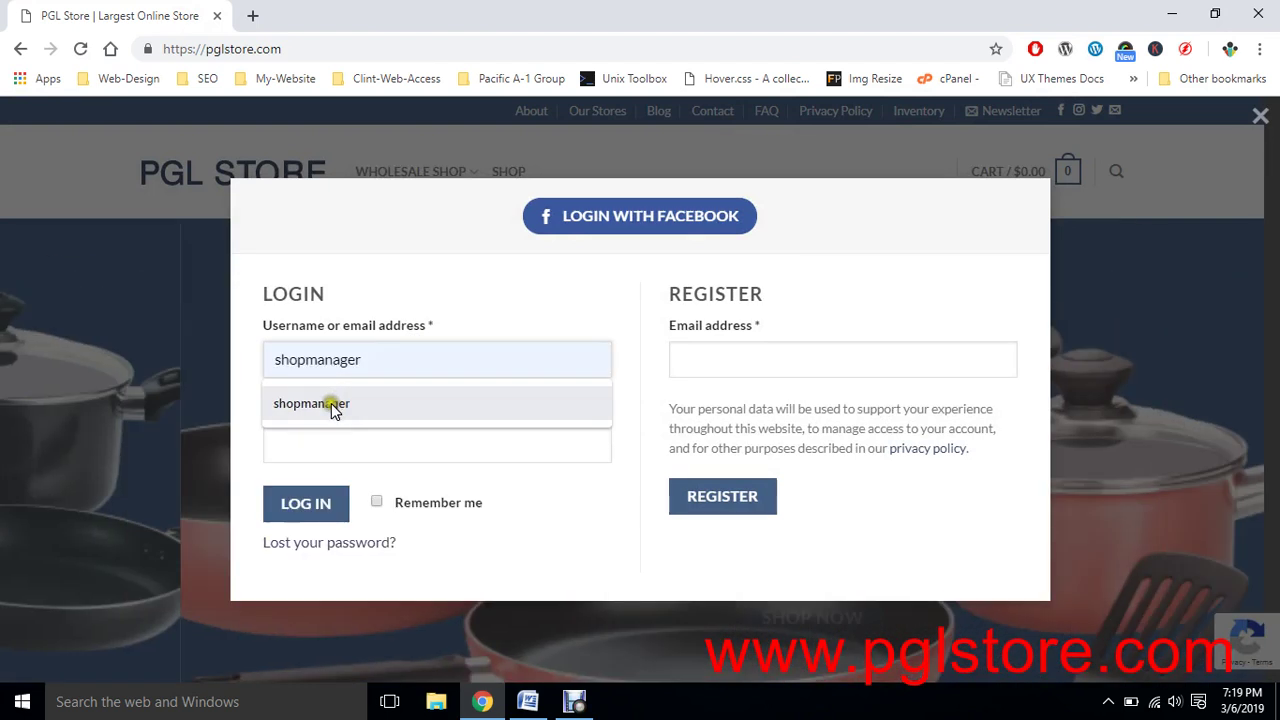
left_click(331, 403)
left_click(323, 443)
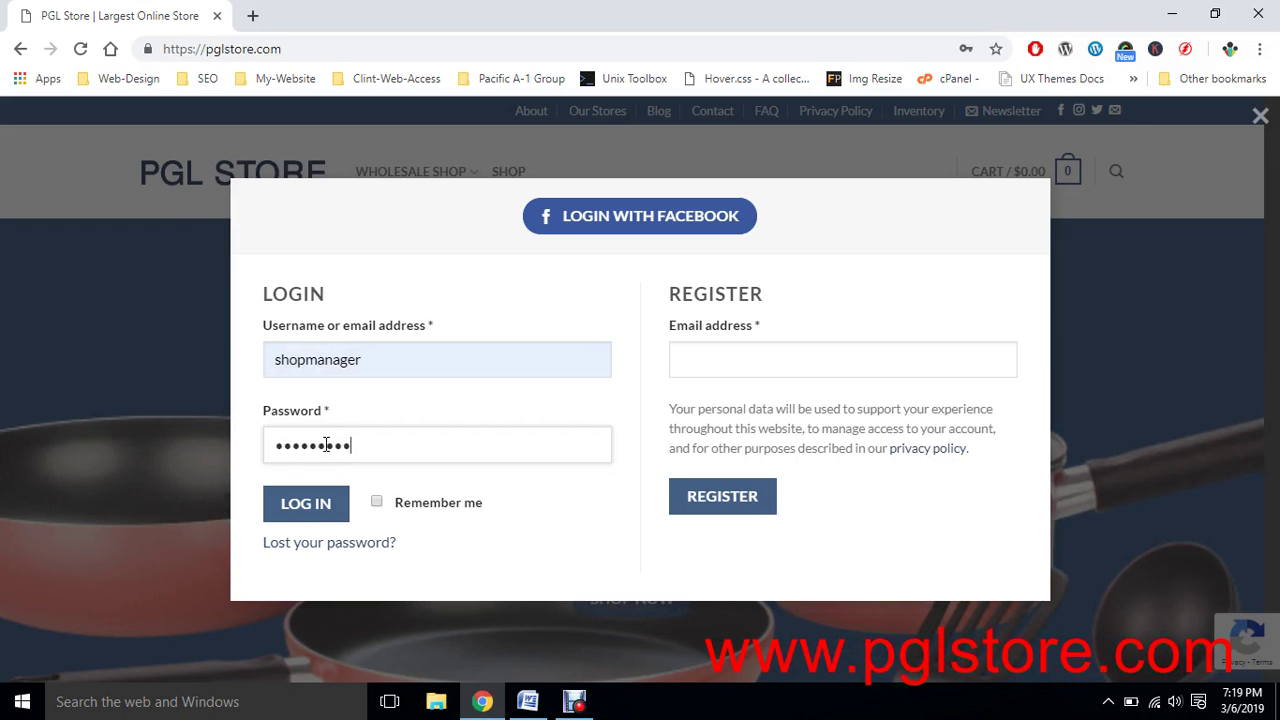
left_click(288, 503)
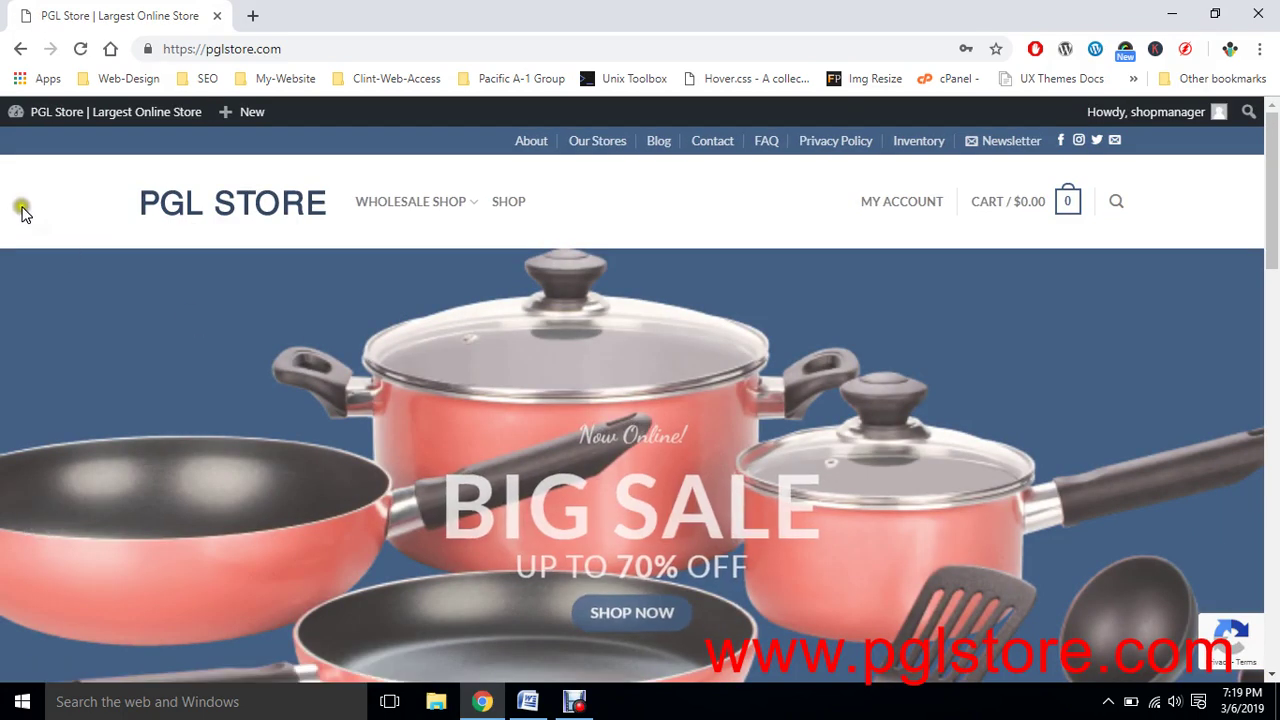
Go to the store's admin dashboard and bring up the list of all products.
mouse_move(49, 126)
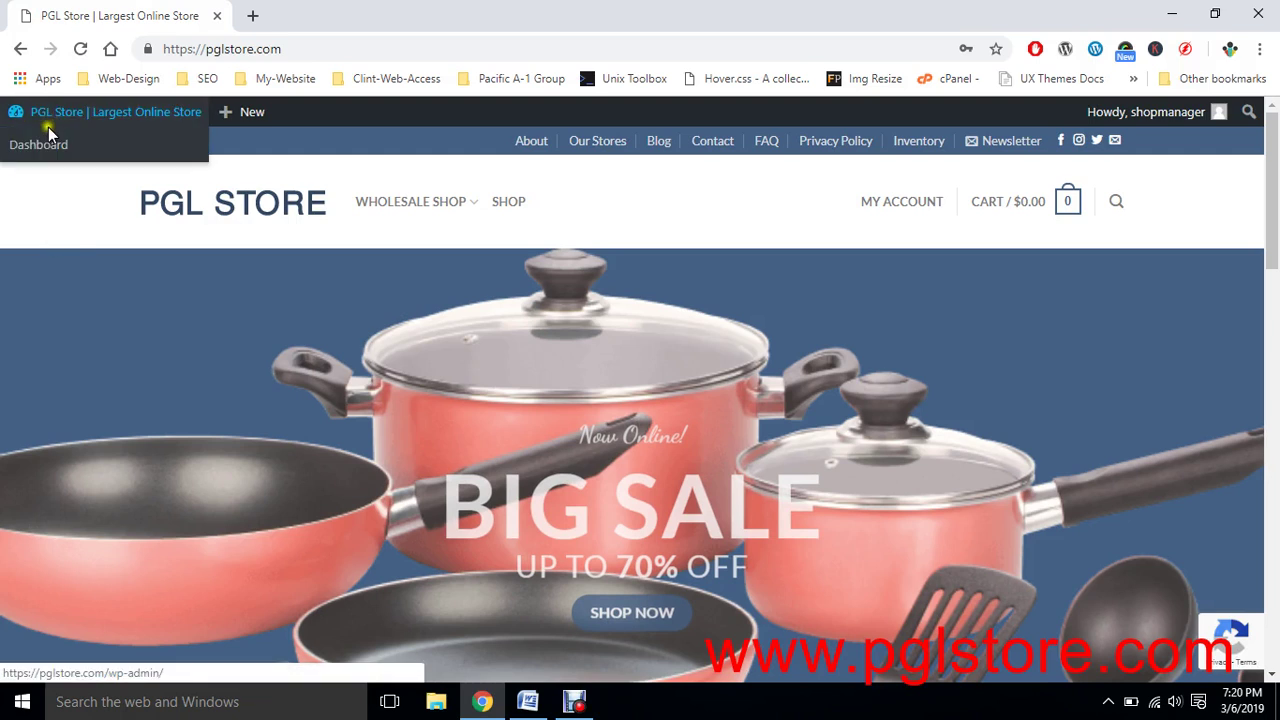
left_click(40, 146)
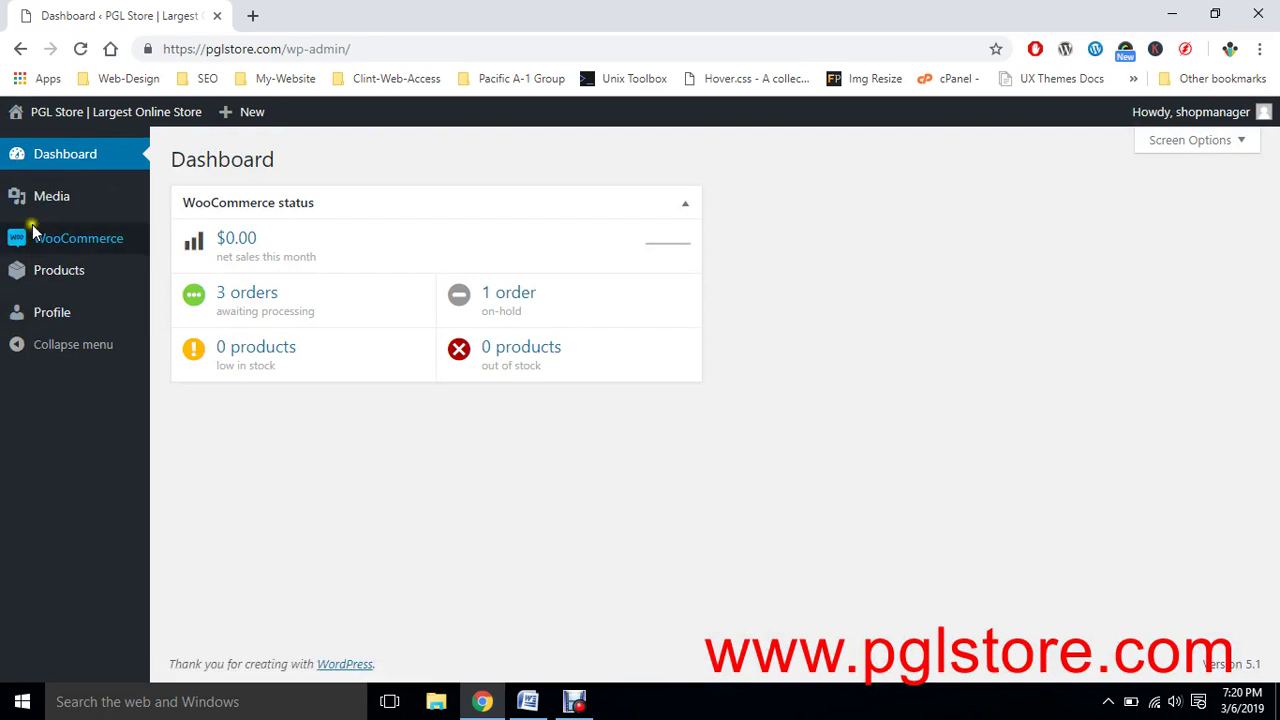
mouse_move(45, 275)
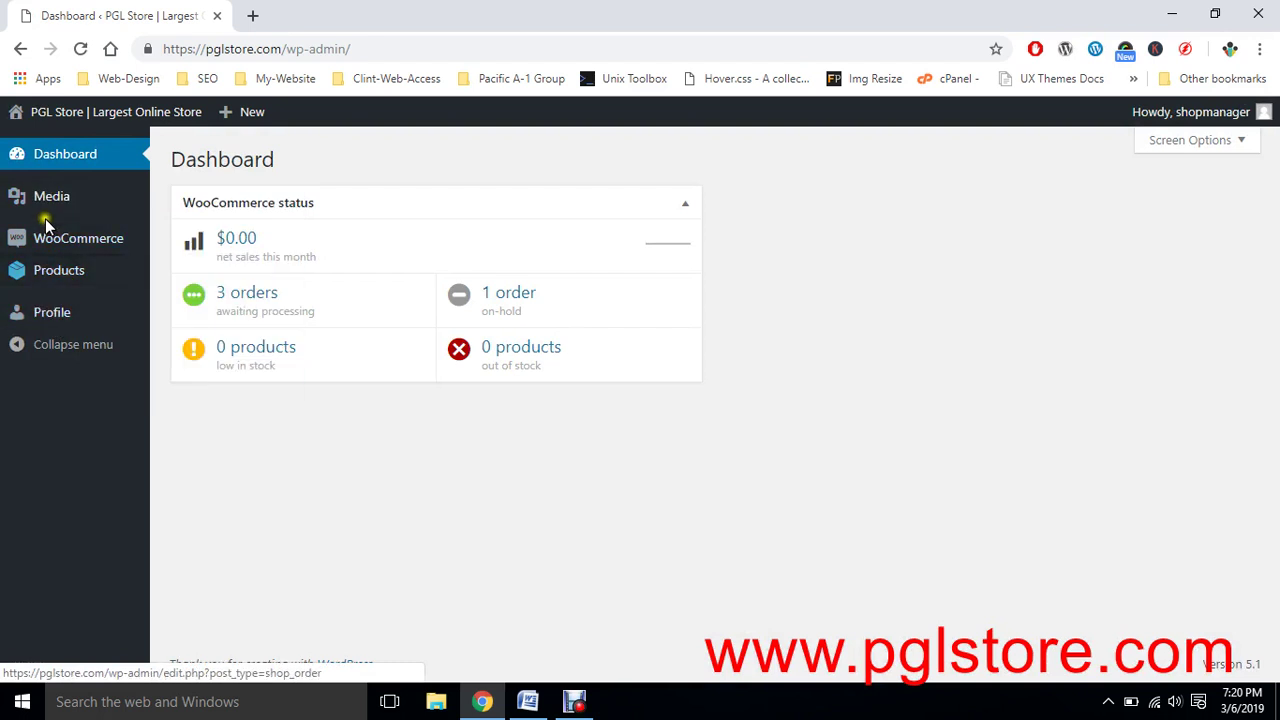
mouse_move(45, 196)
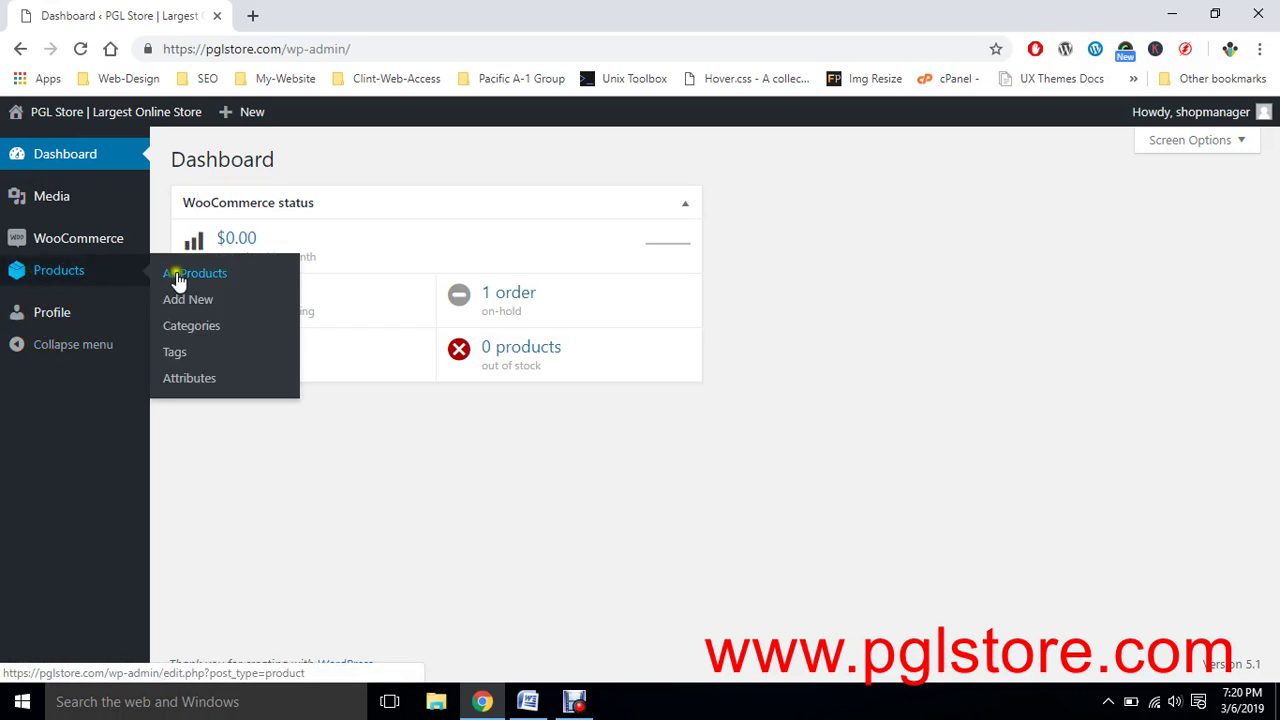
left_click(180, 281)
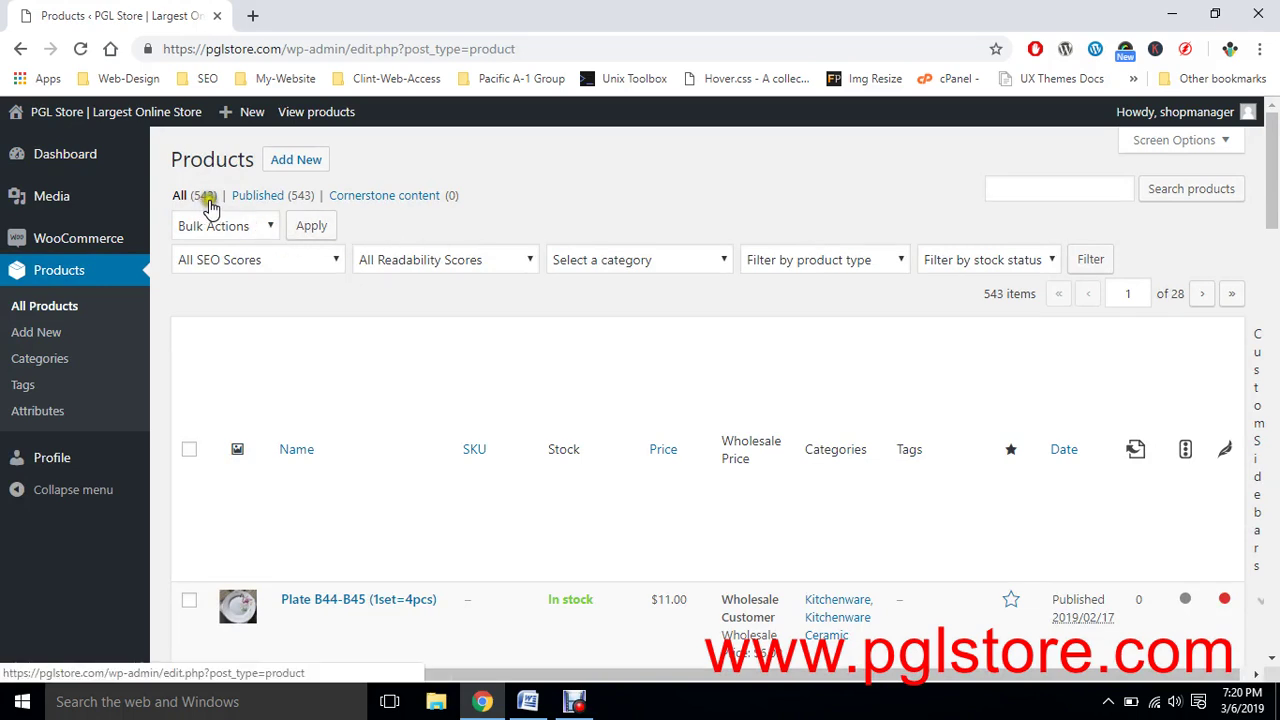
Start adding a new product from the product list and place the cursor in its name field.
scroll(394, 300, "down", 3)
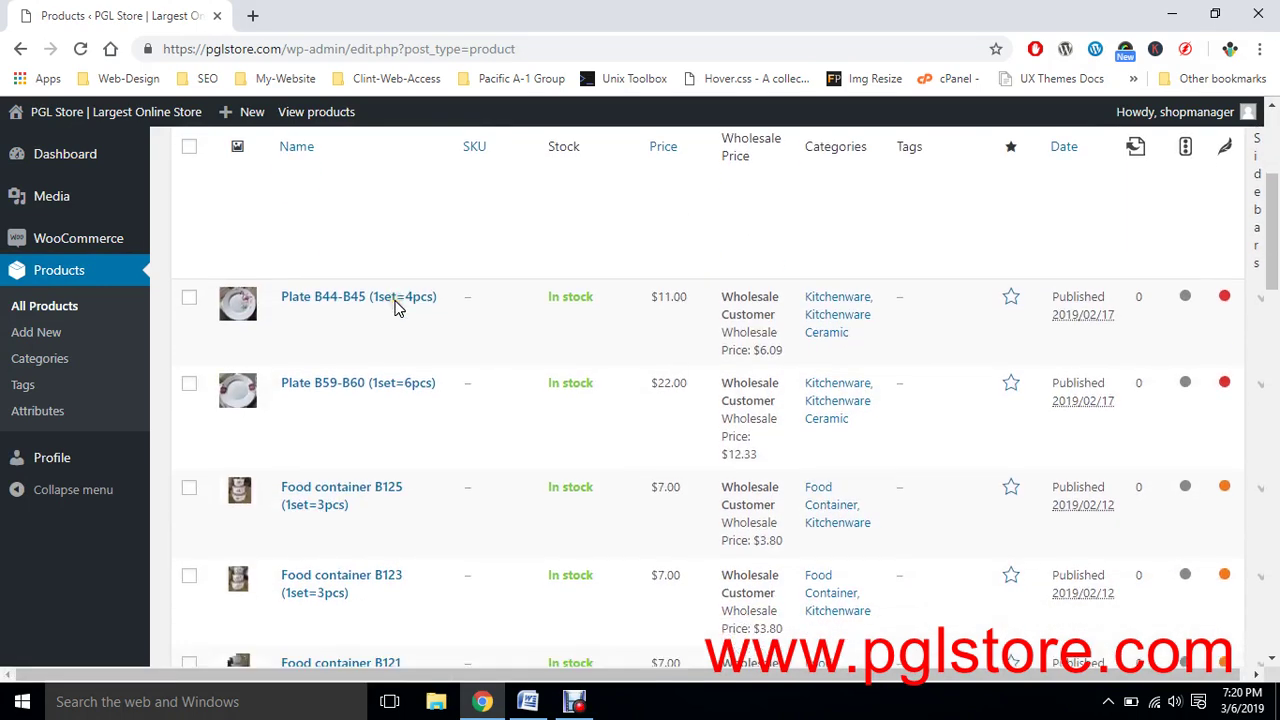
scroll(394, 308, "up", 4)
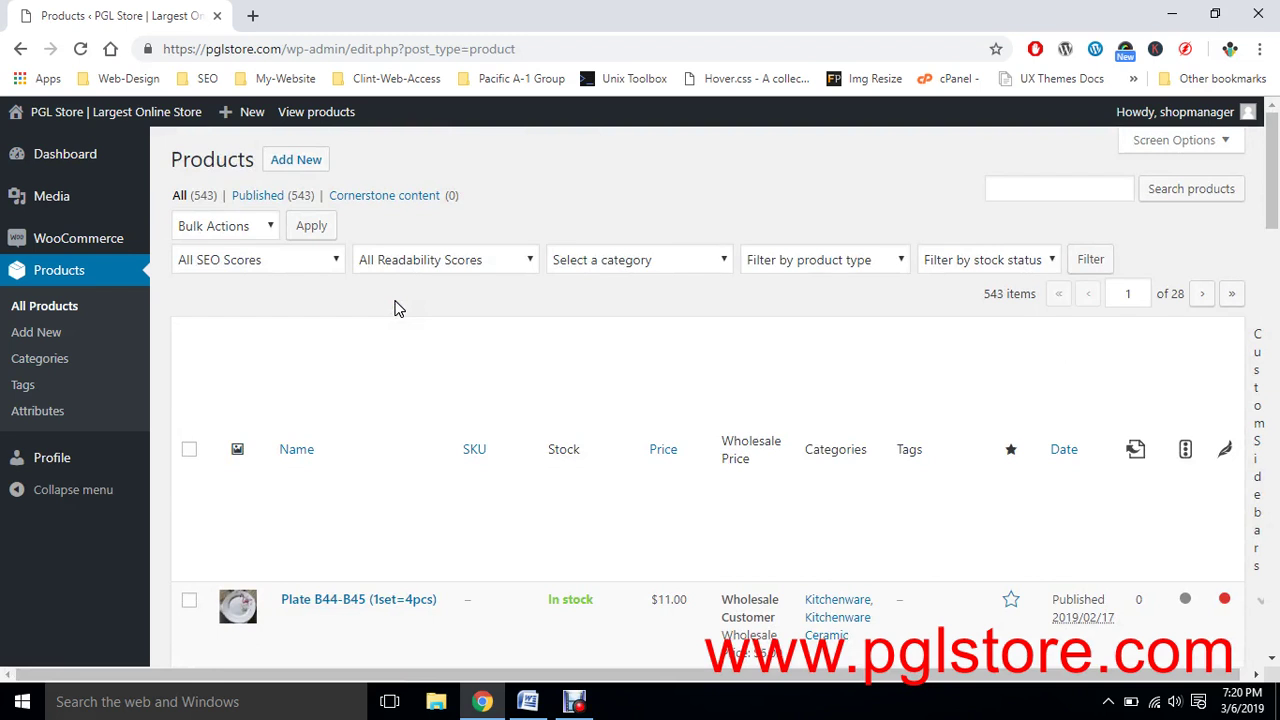
left_click(307, 165)
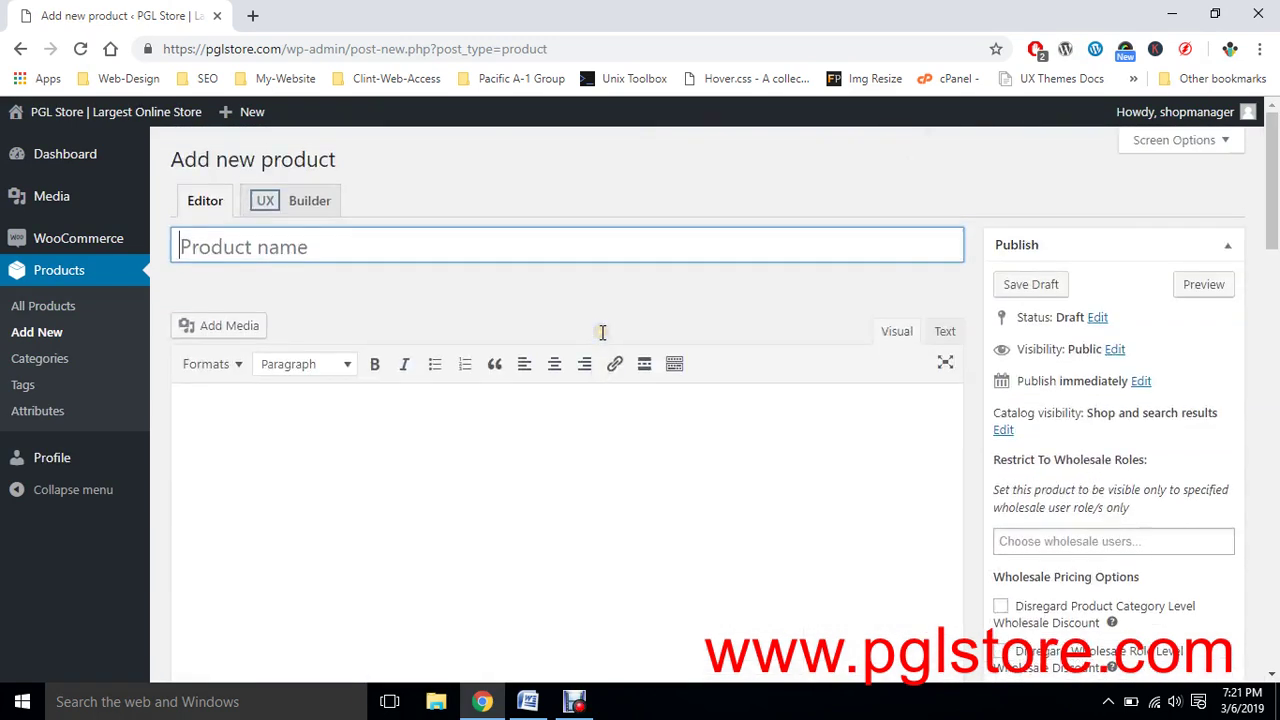
left_click(222, 248)
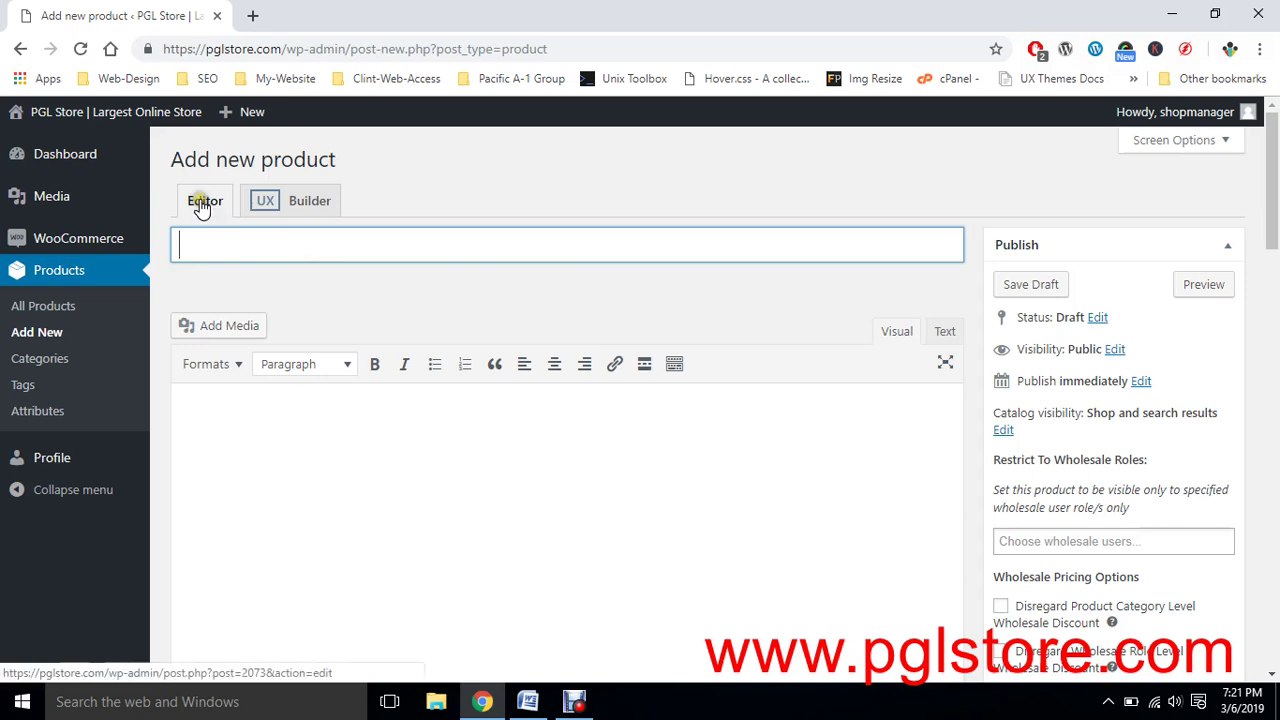
Examine the new product form: name, main description, Yoast SEO, product data and short description sections.
scroll(505, 370, "down", 7)
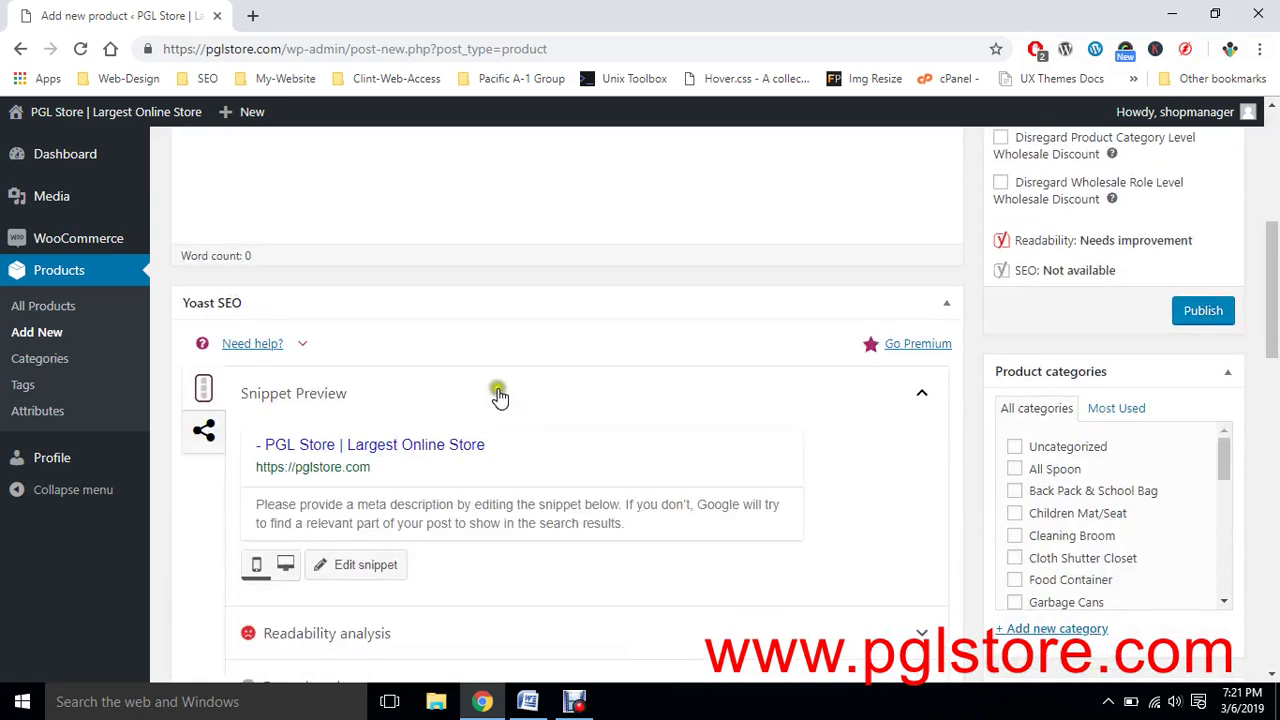
scroll(497, 394, "down", 5)
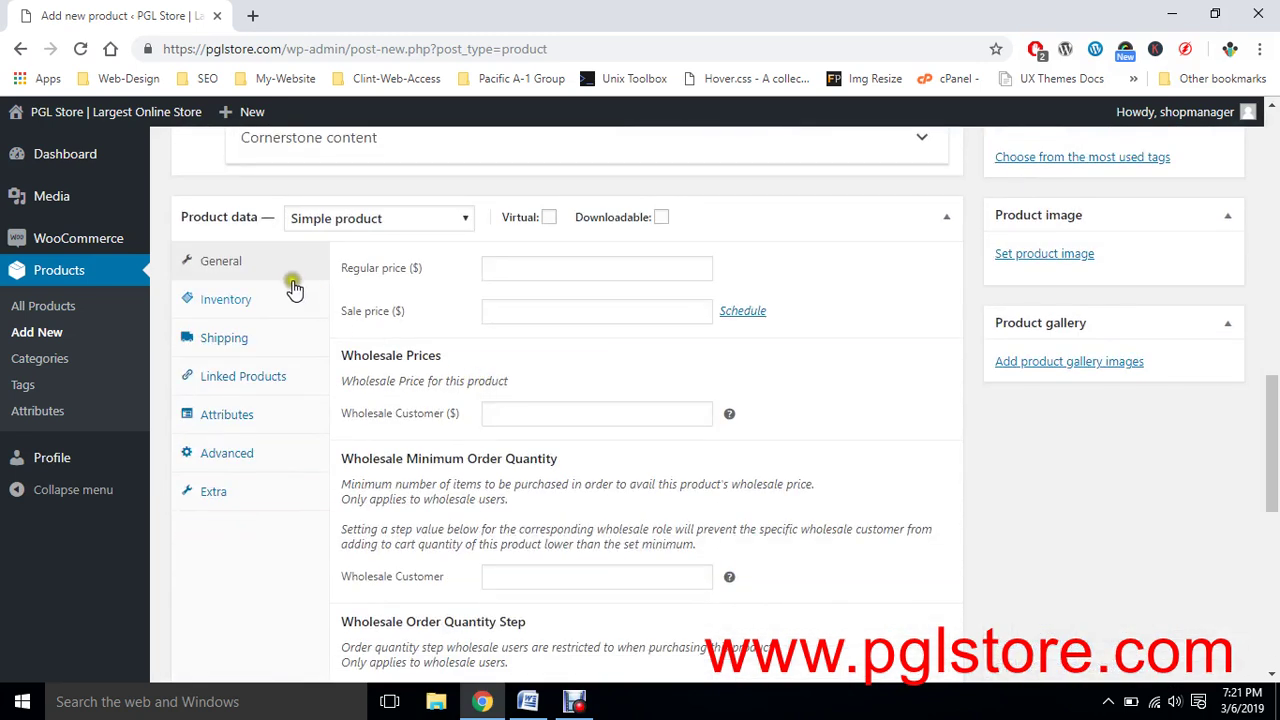
scroll(290, 287, "up", 1)
scroll(286, 286, "up", 10)
scroll(290, 287, "down", 4)
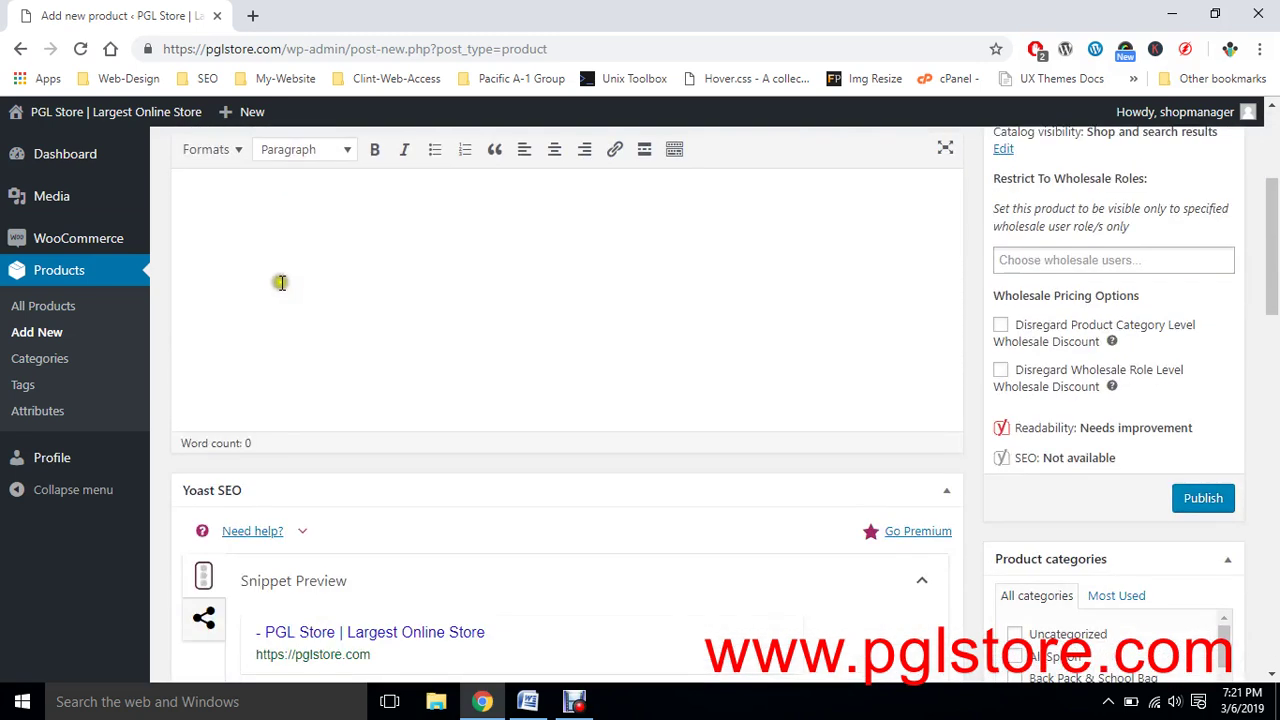
left_click(280, 281)
left_click(289, 226)
scroll(451, 294, "up", 2)
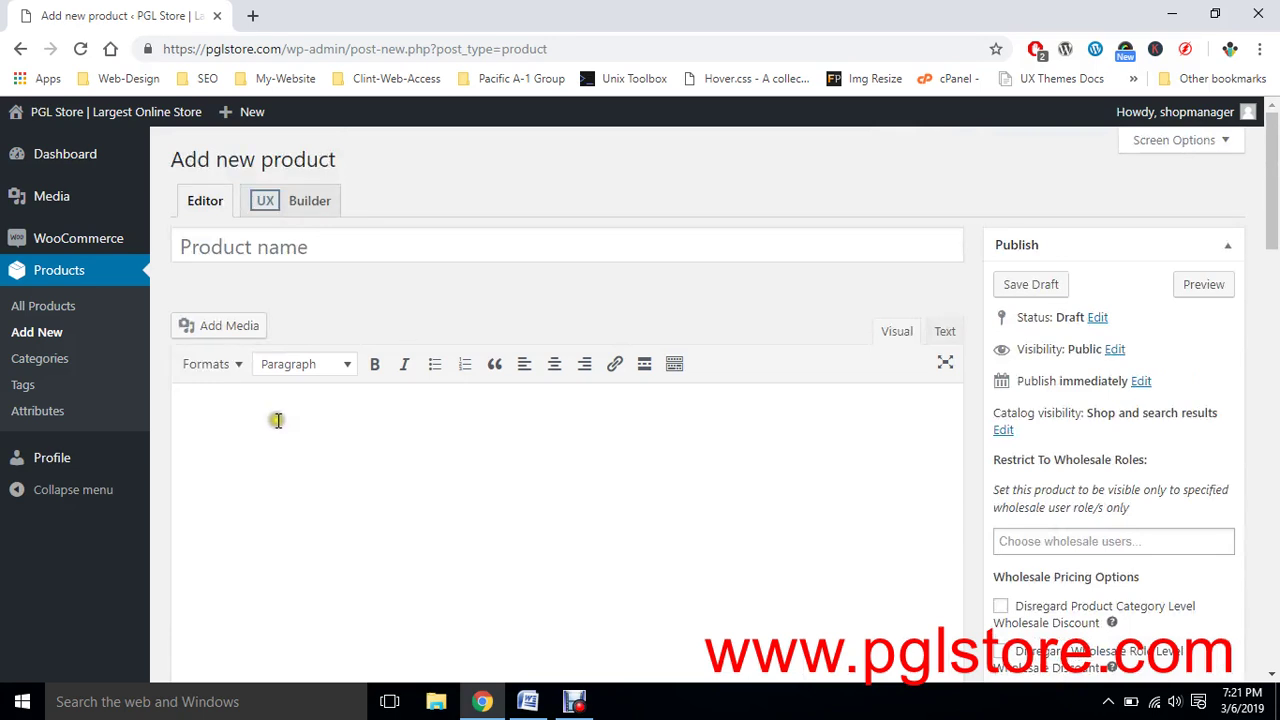
scroll(398, 408, "down", 20)
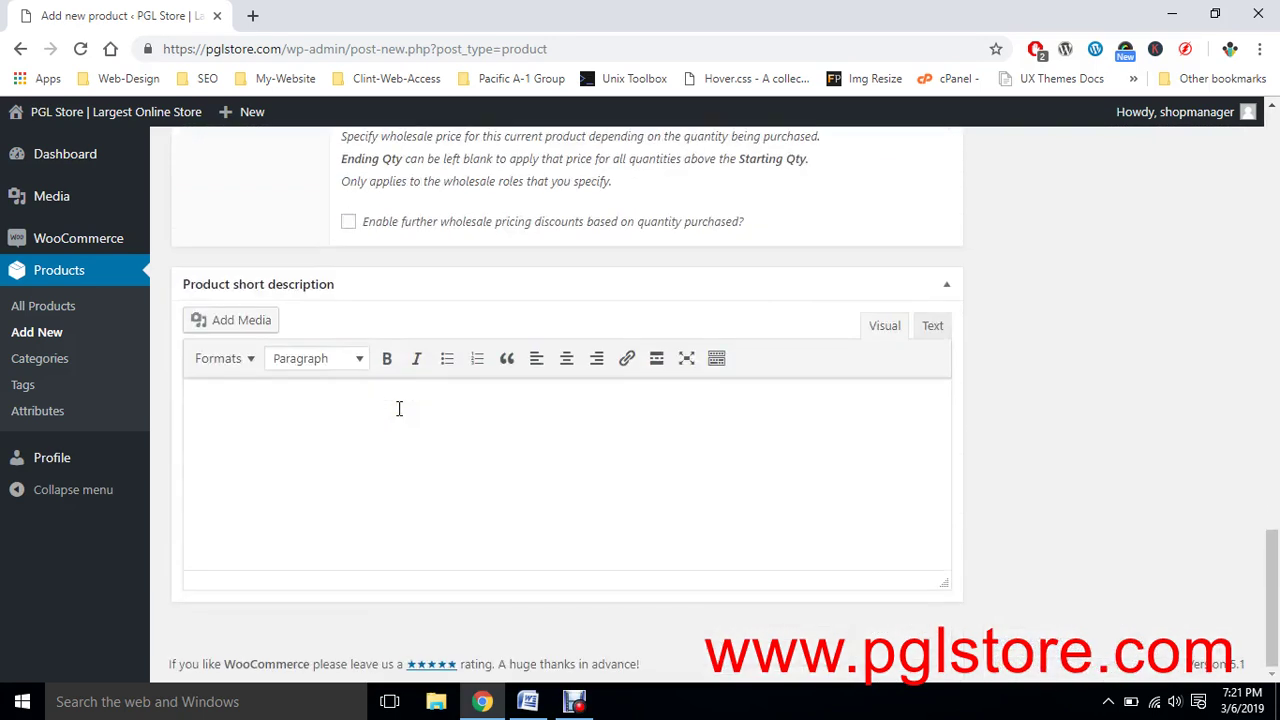
left_click(314, 391)
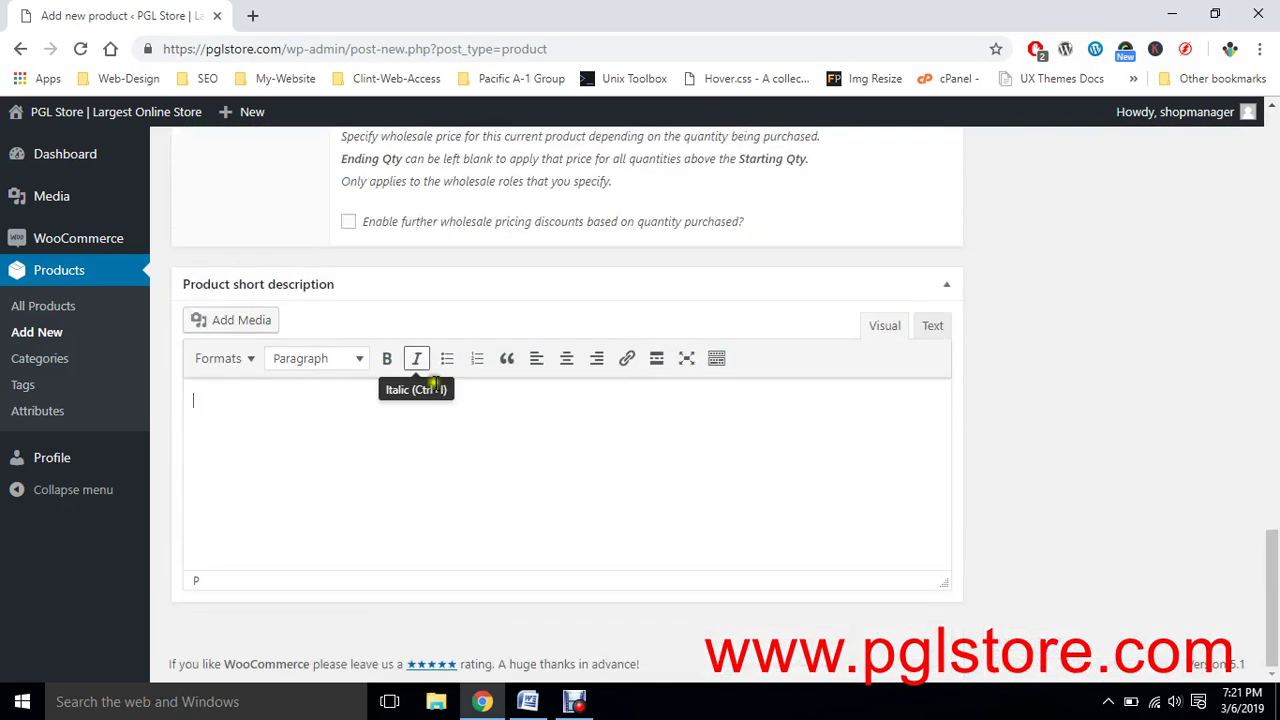
scroll(473, 401, "up", 5)
scroll(471, 400, "up", 5)
scroll(469, 451, "down", 5)
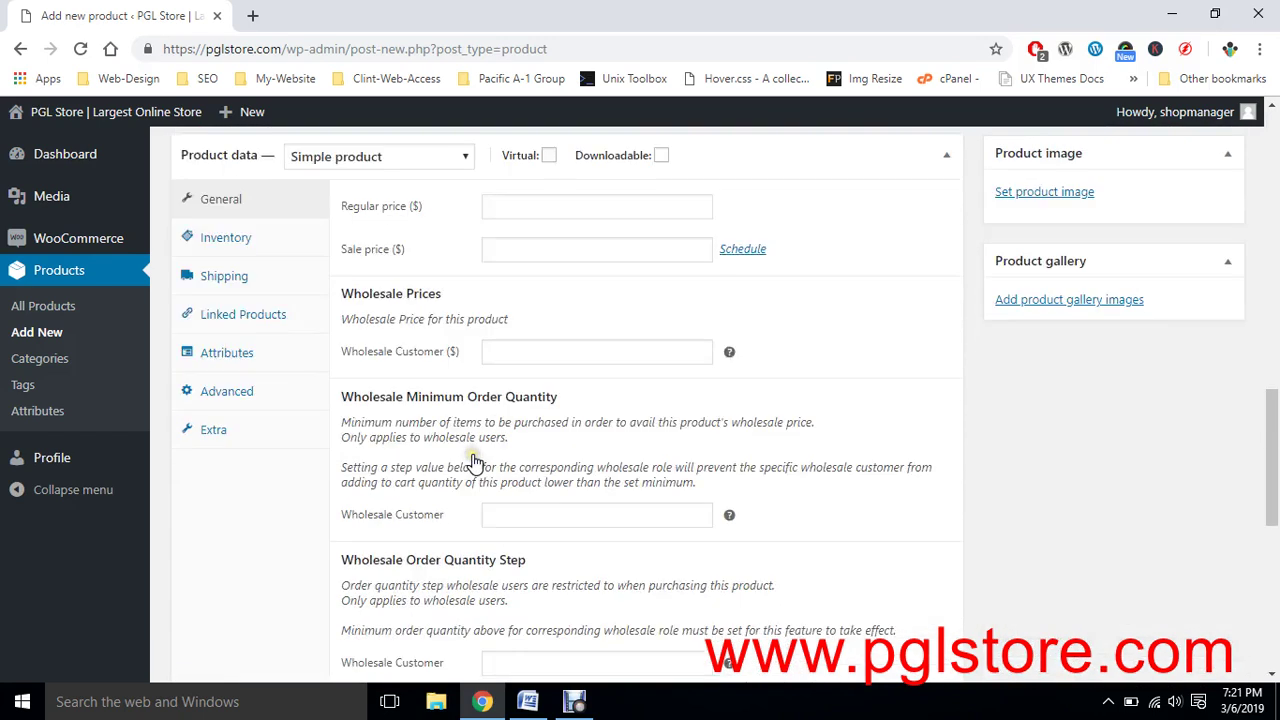
scroll(352, 380, "up", 2)
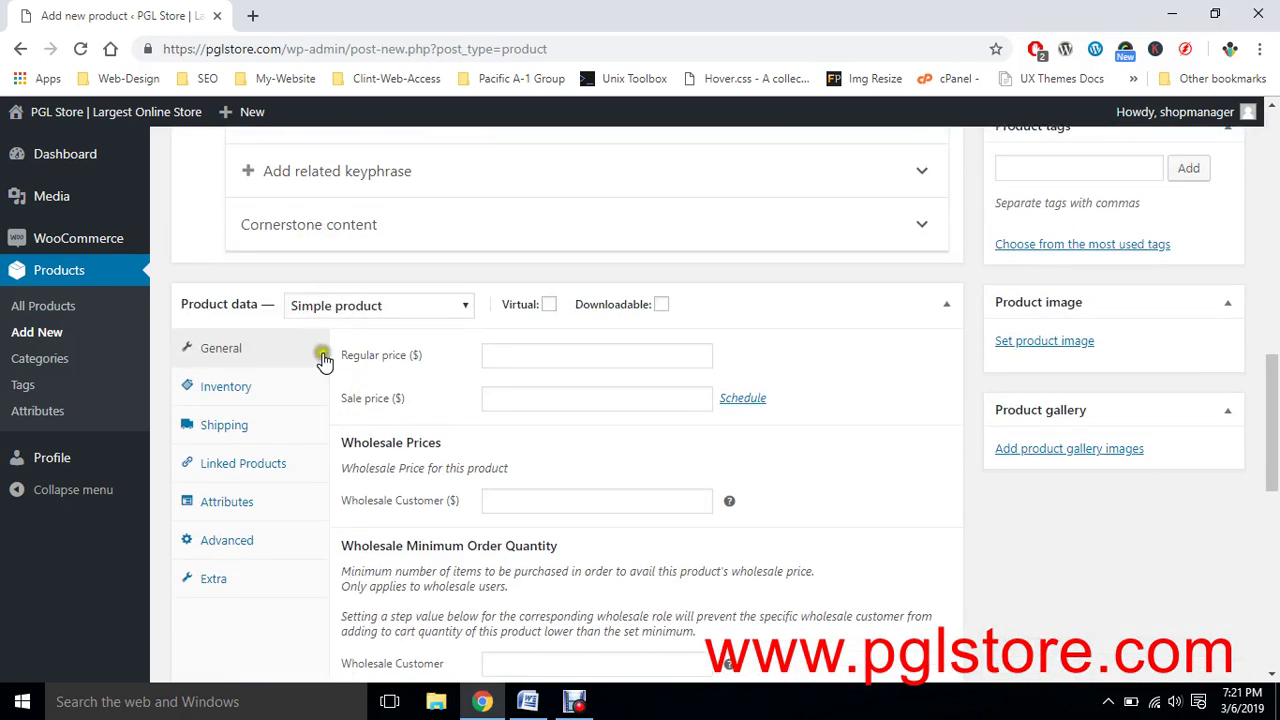
Review the Inventory, Shipping, Linked Products, Attributes, Advanced and Extra product data settings, and return to General.
left_click(217, 386)
left_click(215, 422)
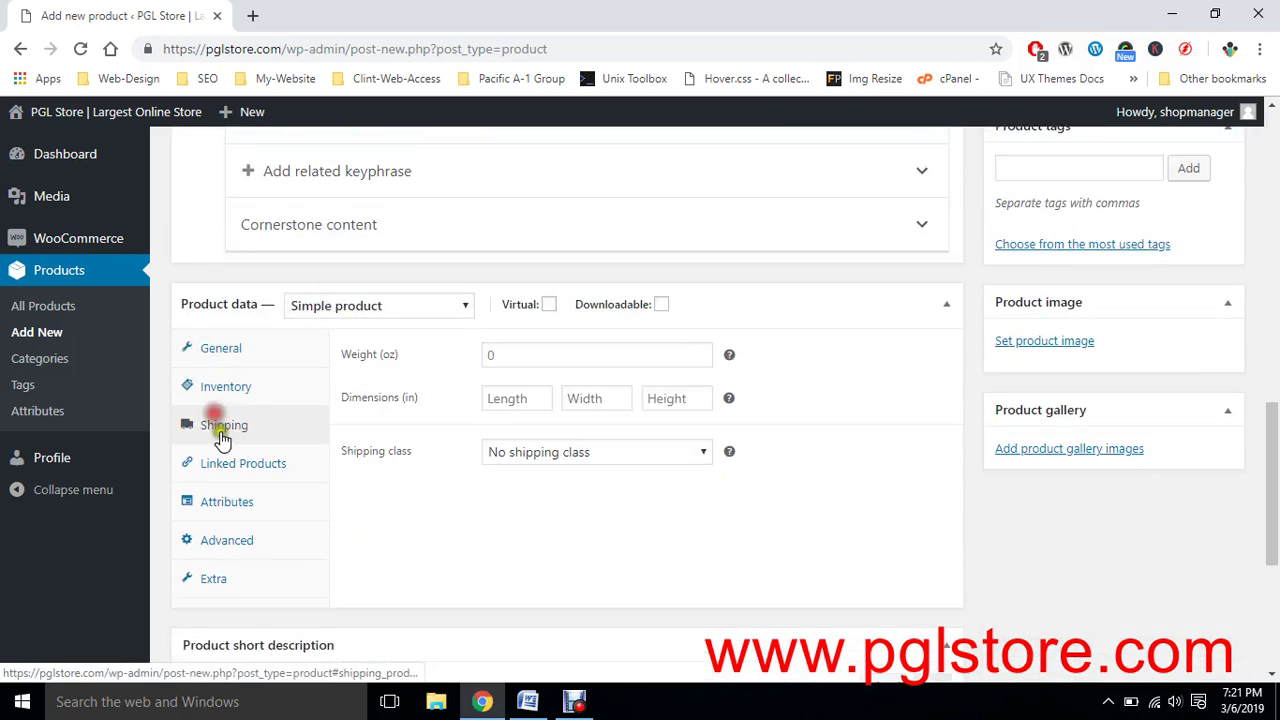
left_click(223, 461)
left_click(224, 500)
left_click(222, 539)
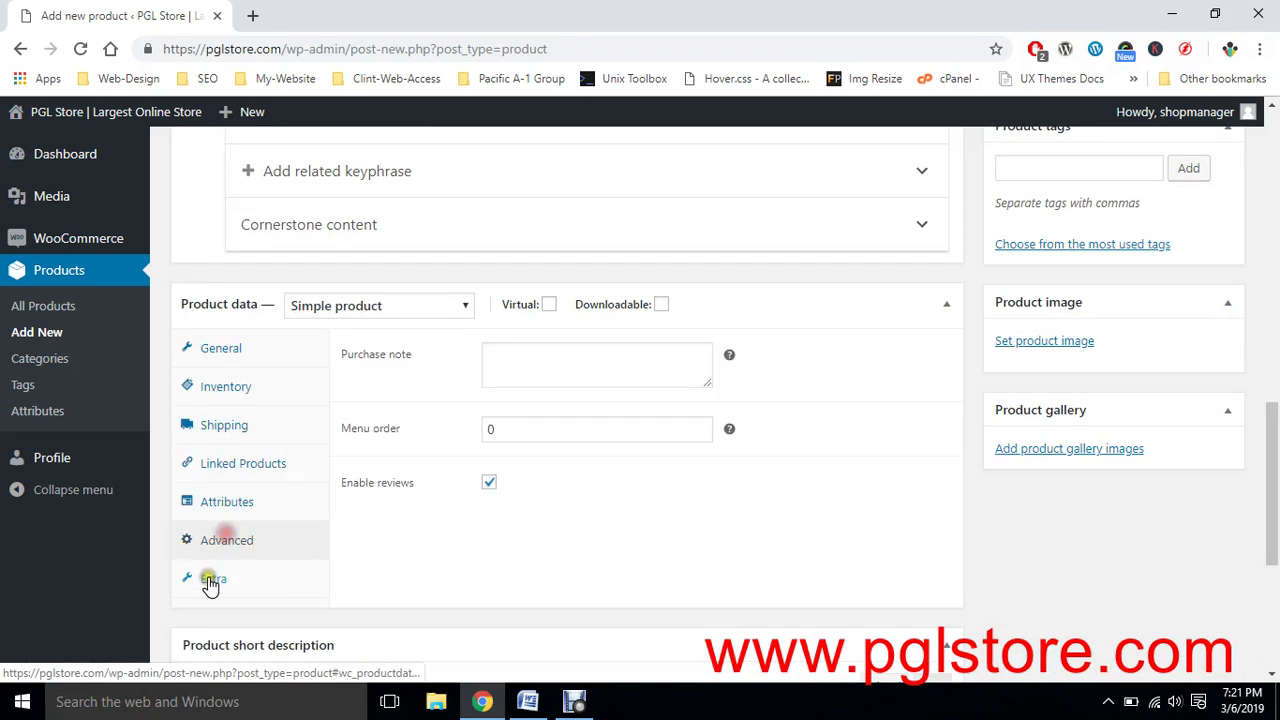
left_click(210, 576)
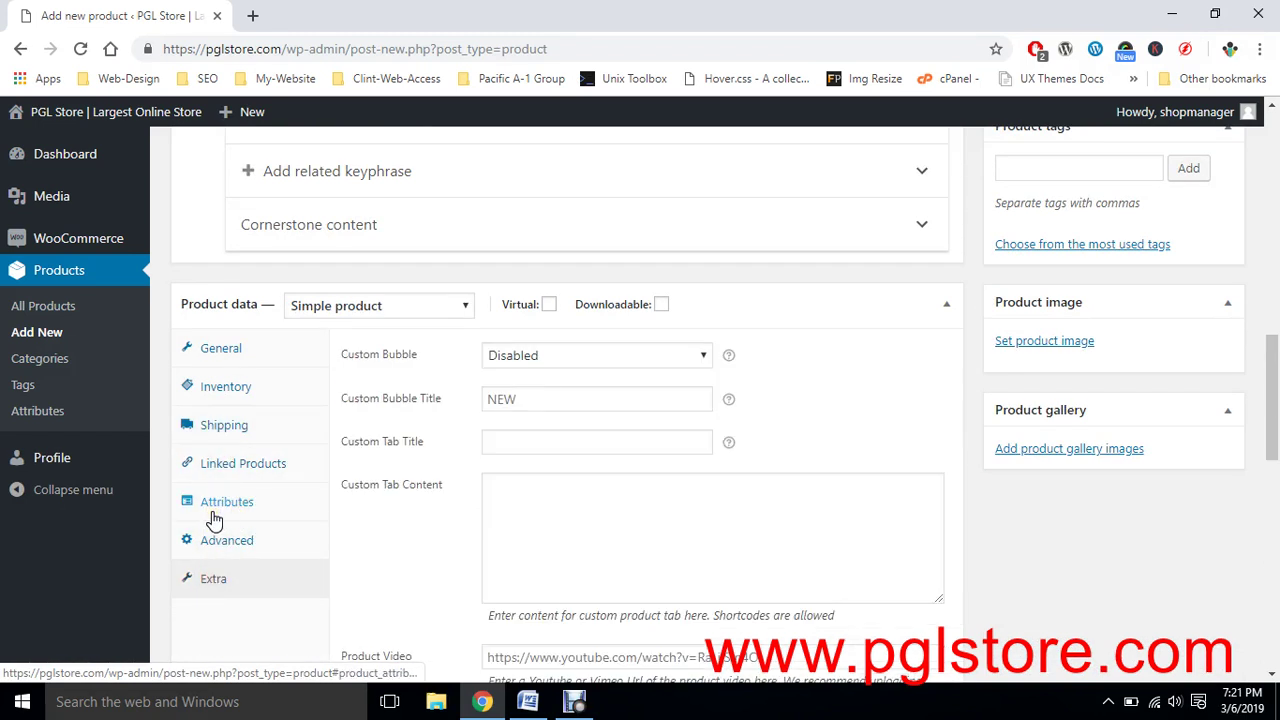
left_click(208, 347)
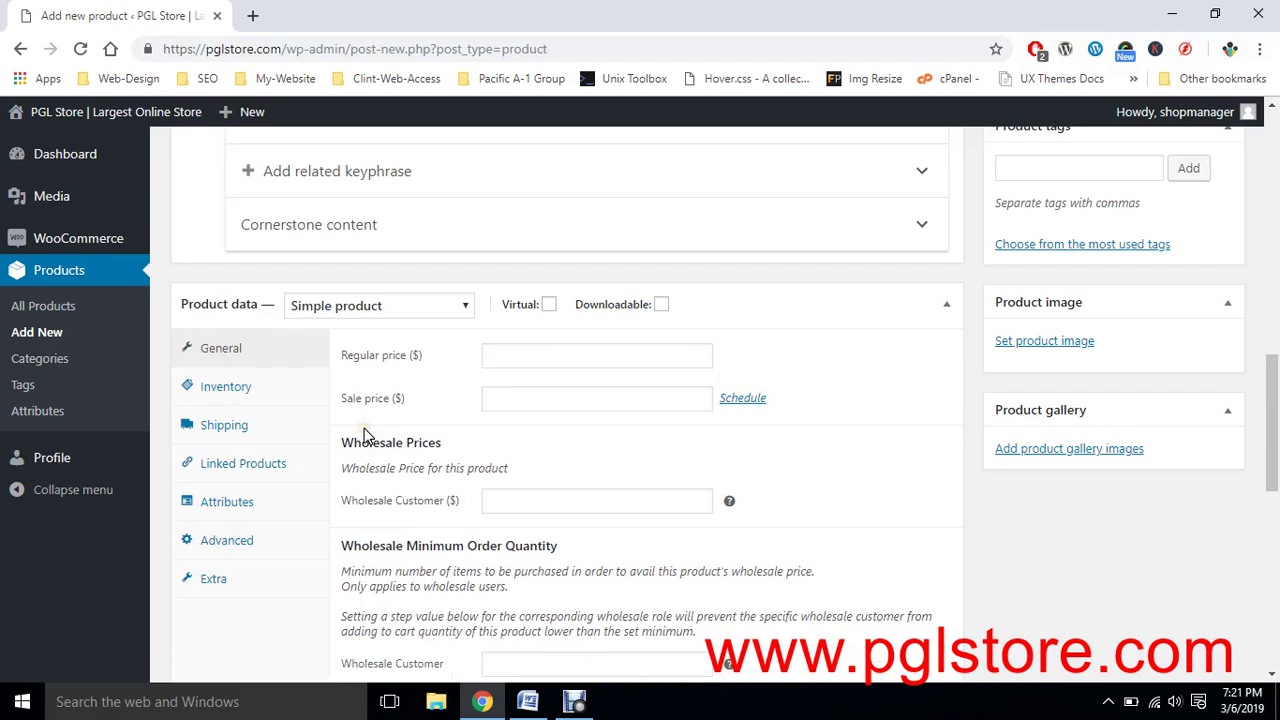
Switch to the Word document and make the list item "Simple Product" bold.
left_click(527, 701)
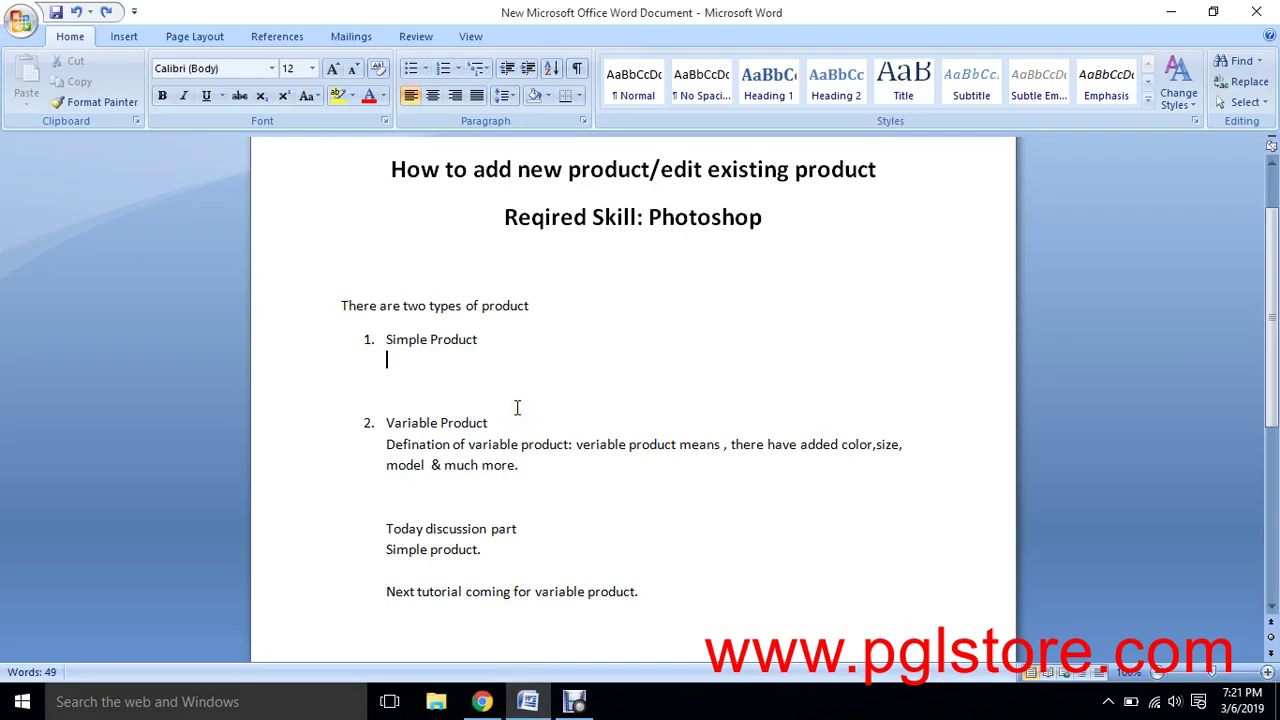
left_click_drag(381, 340, 553, 337)
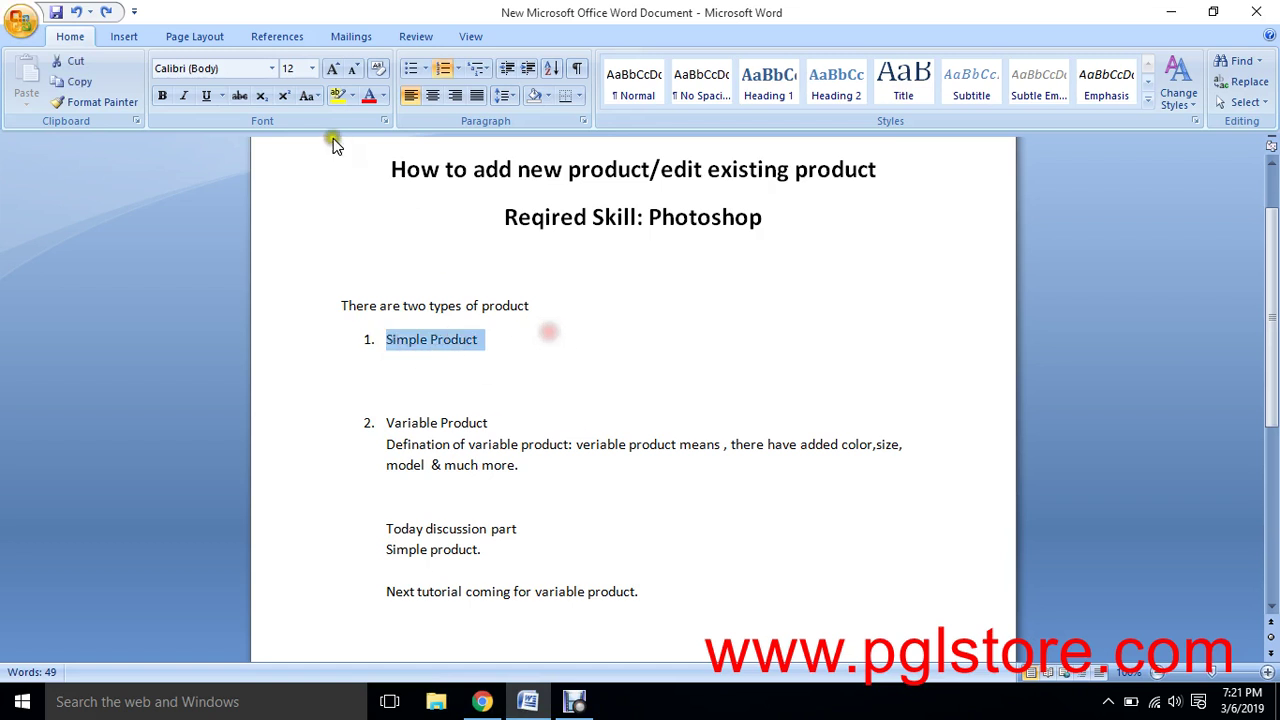
left_click(163, 96)
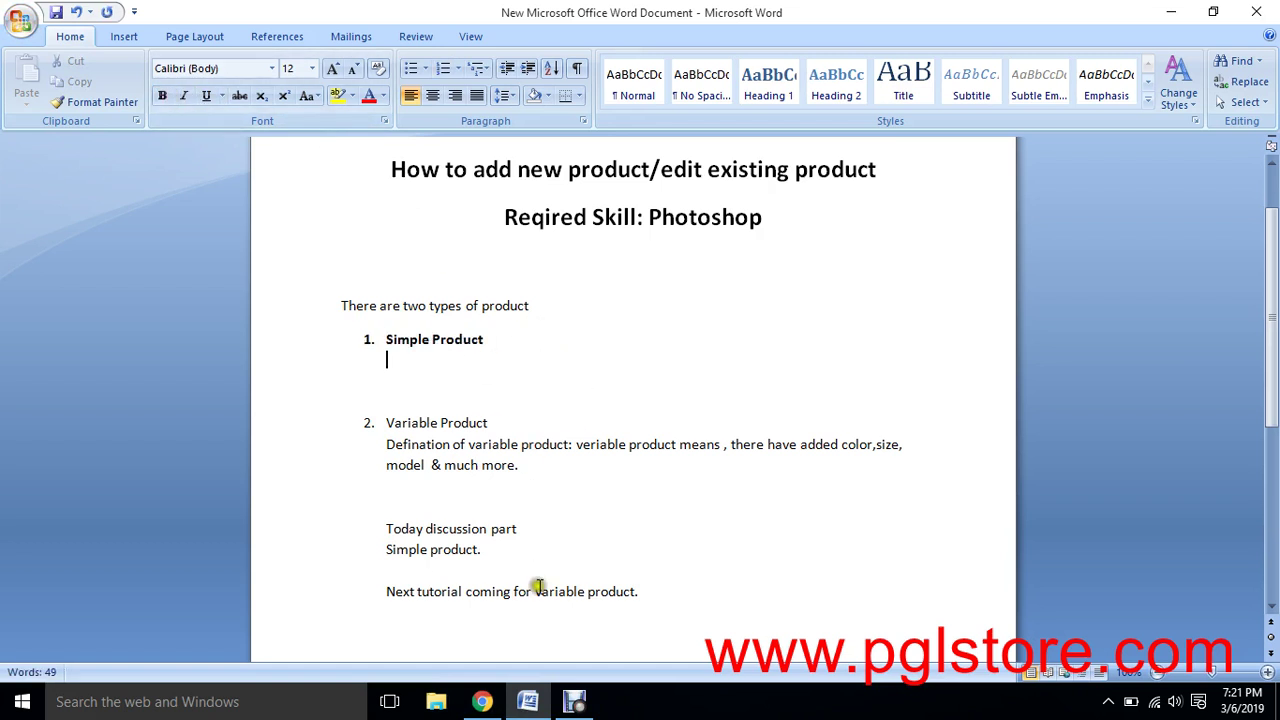
Return to the product form in Chrome, review the available product types and choose Simple product.
left_click(482, 700)
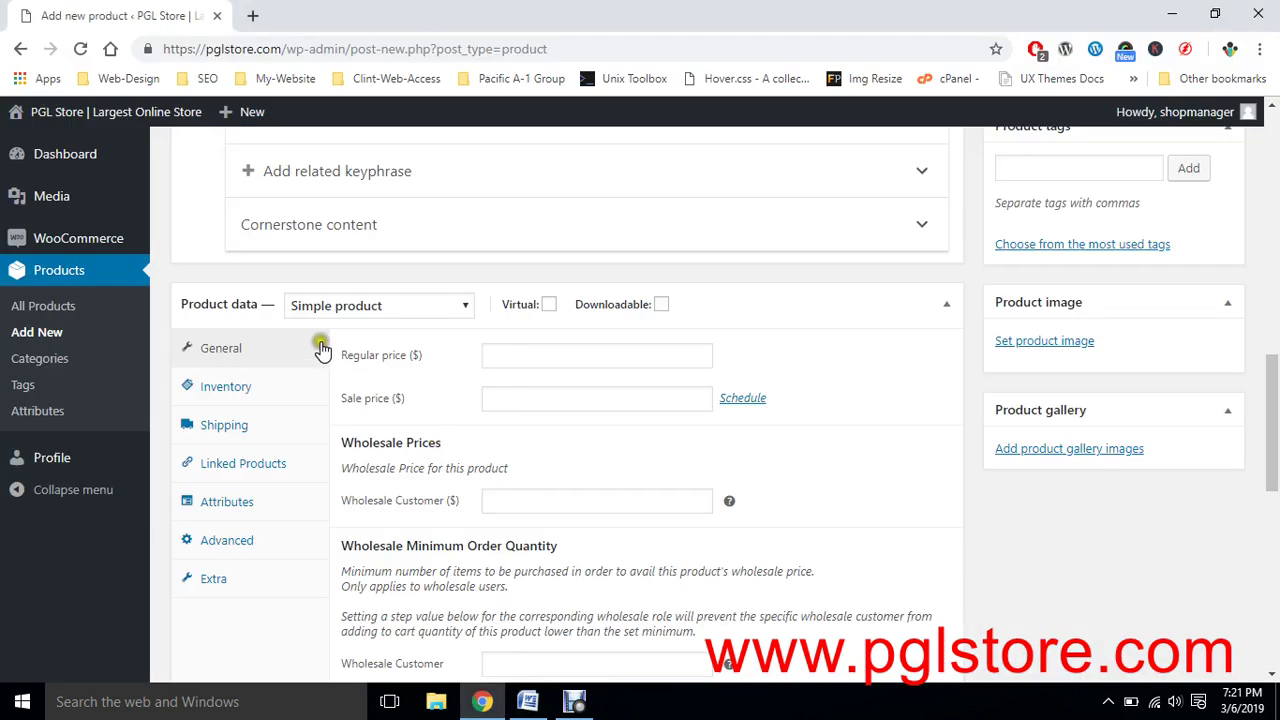
left_click(368, 310)
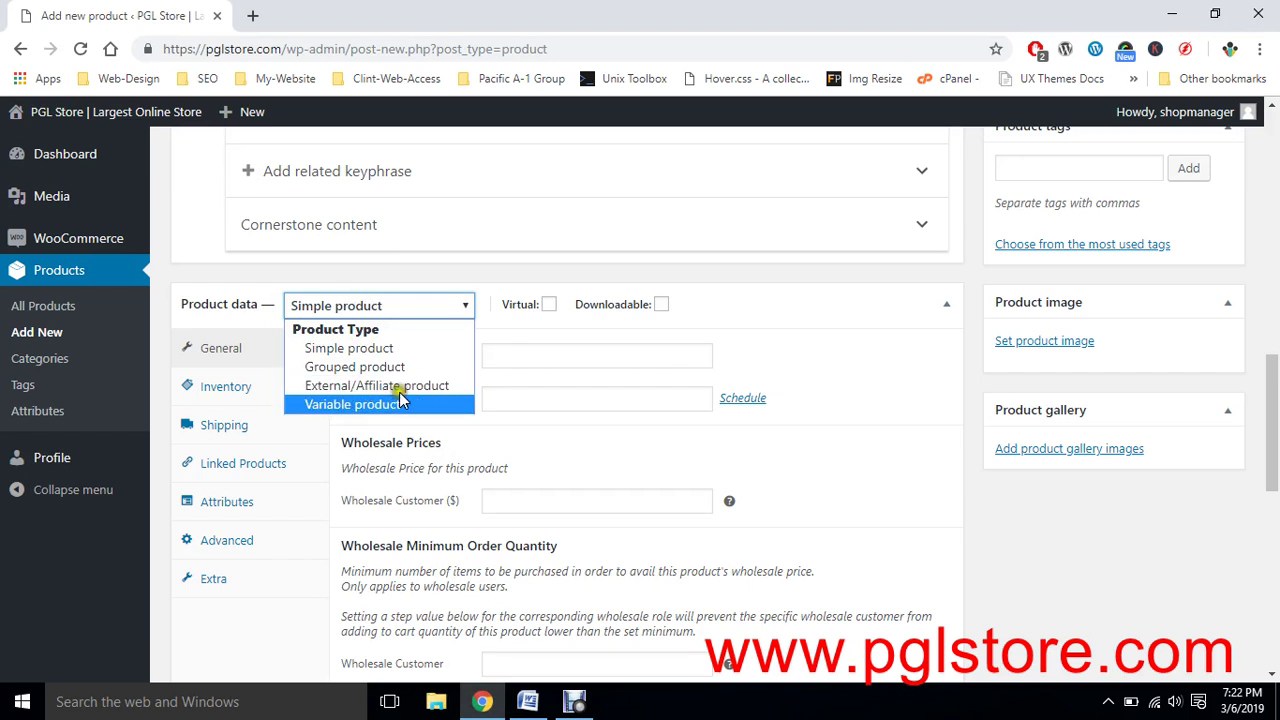
left_click(767, 326)
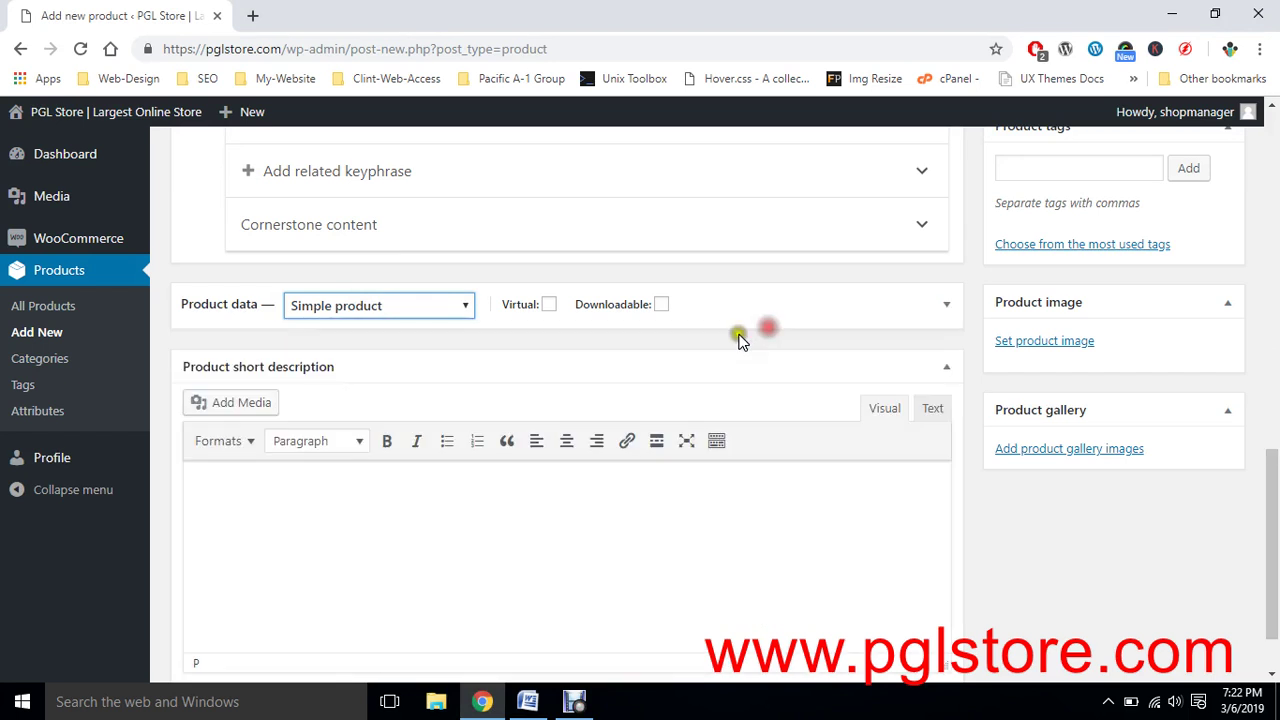
left_click(786, 317)
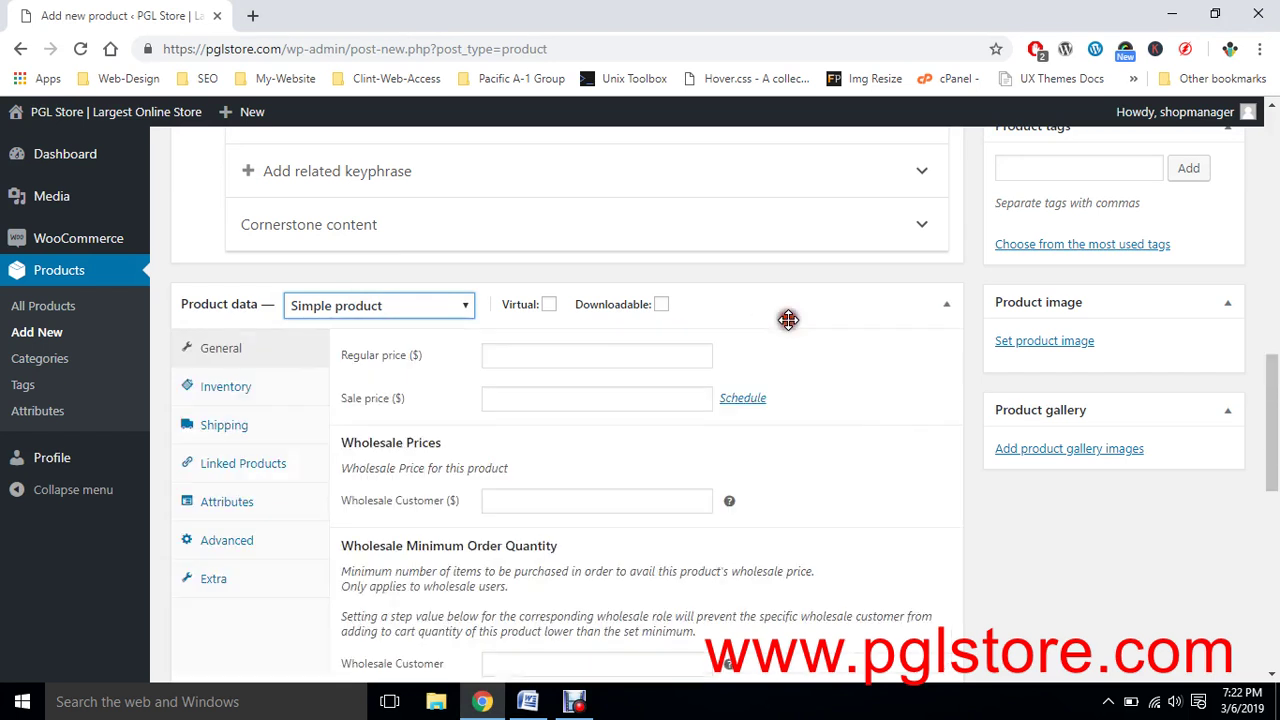
left_click(389, 307)
left_click(345, 352)
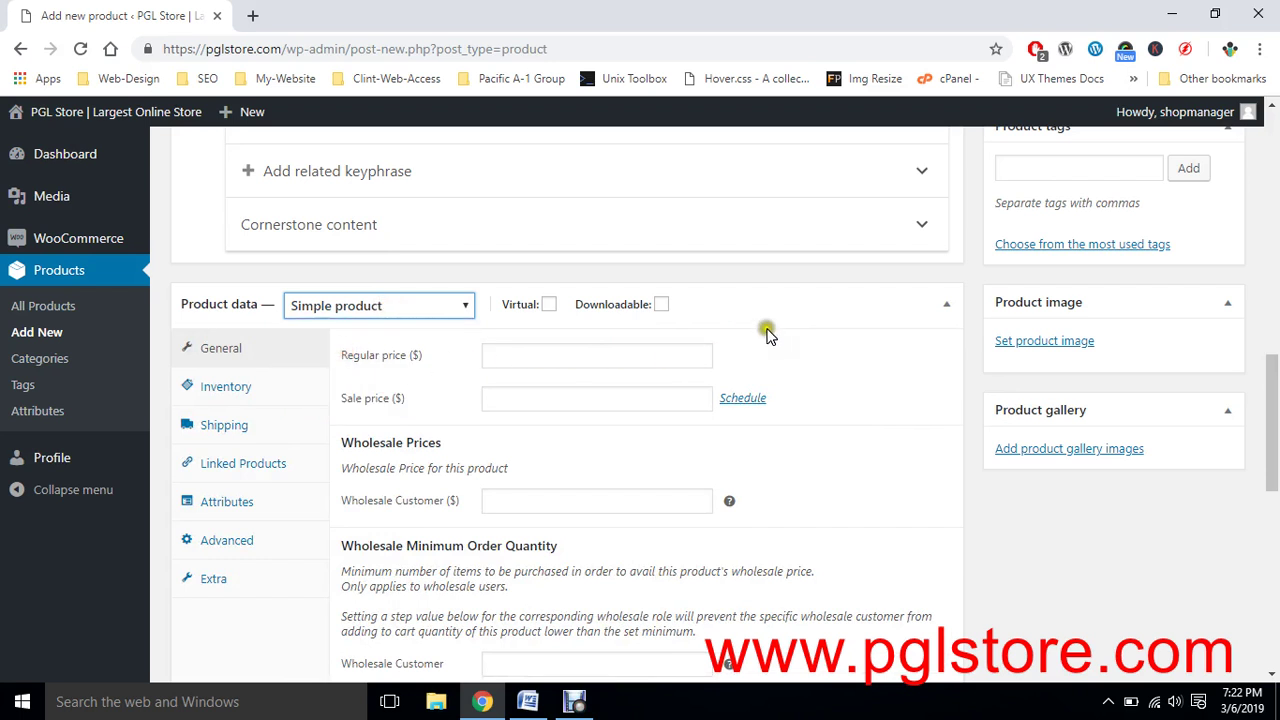
Examine the General pricing fields: regular, sale and wholesale prices, minimum order quantity, order quantity step and quantity-based wholesale pricing.
left_click(512, 356)
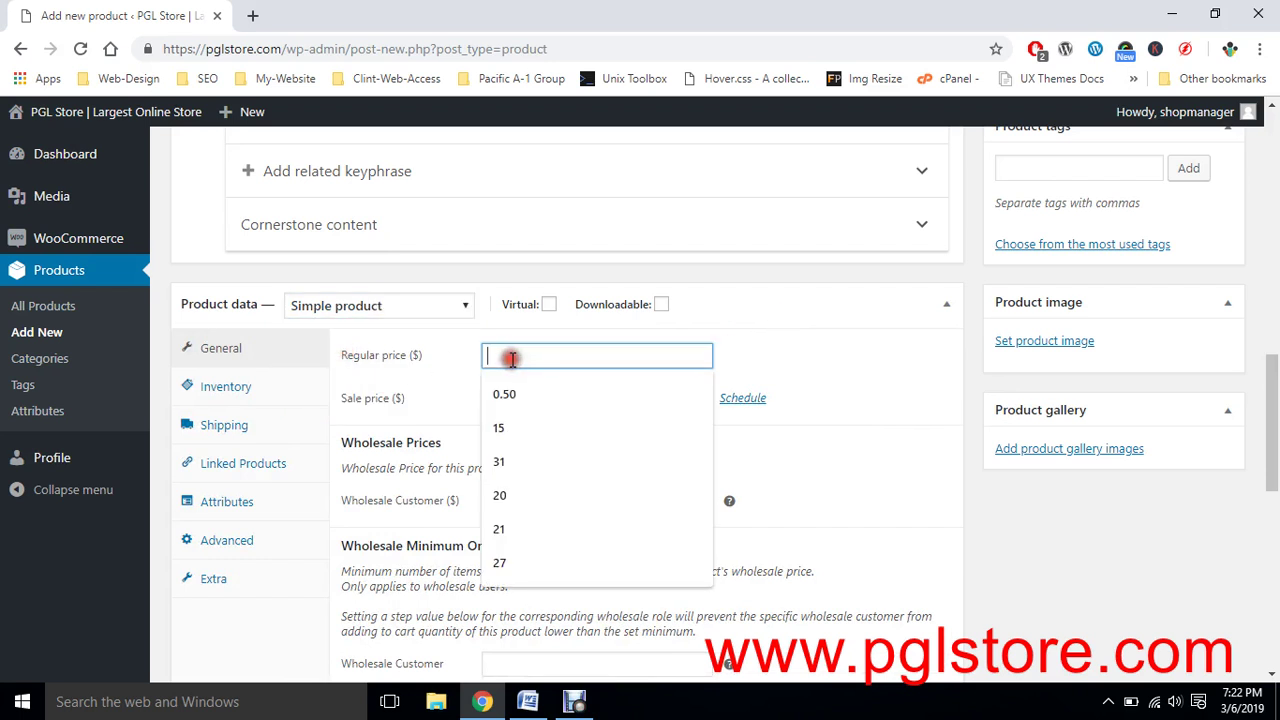
left_click(397, 410)
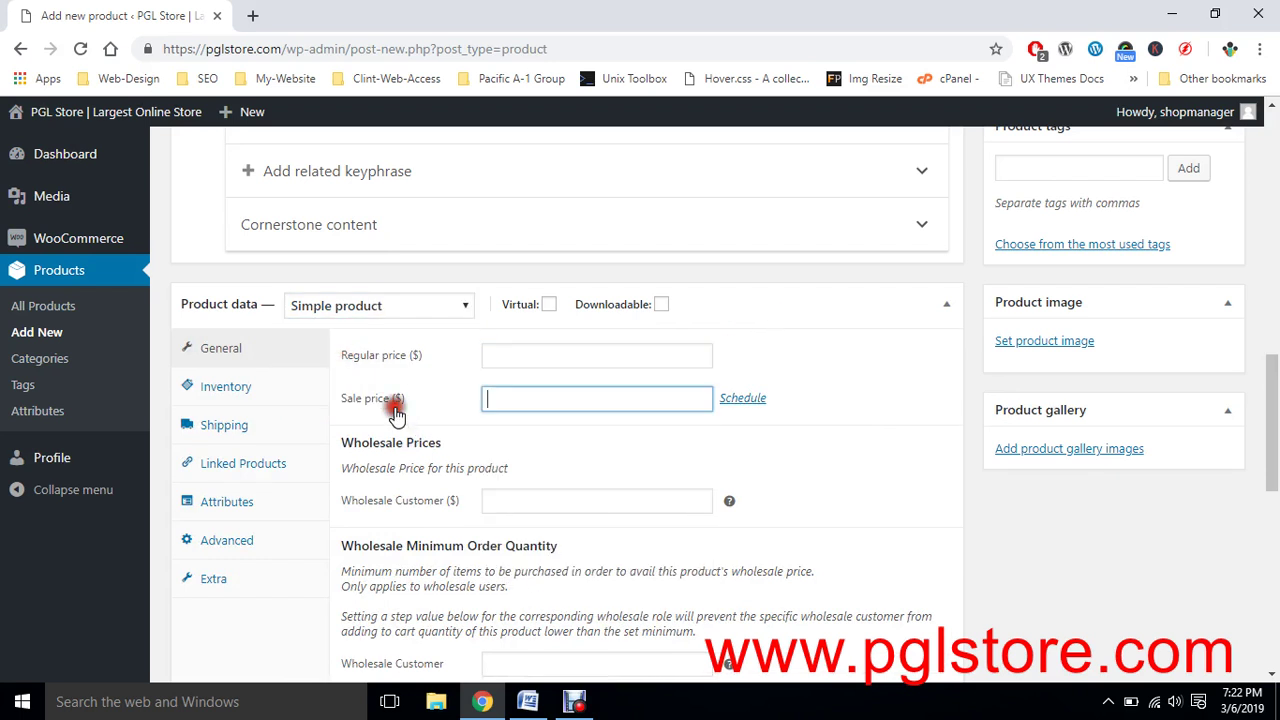
left_click(484, 360)
left_click(443, 398)
left_click(515, 400)
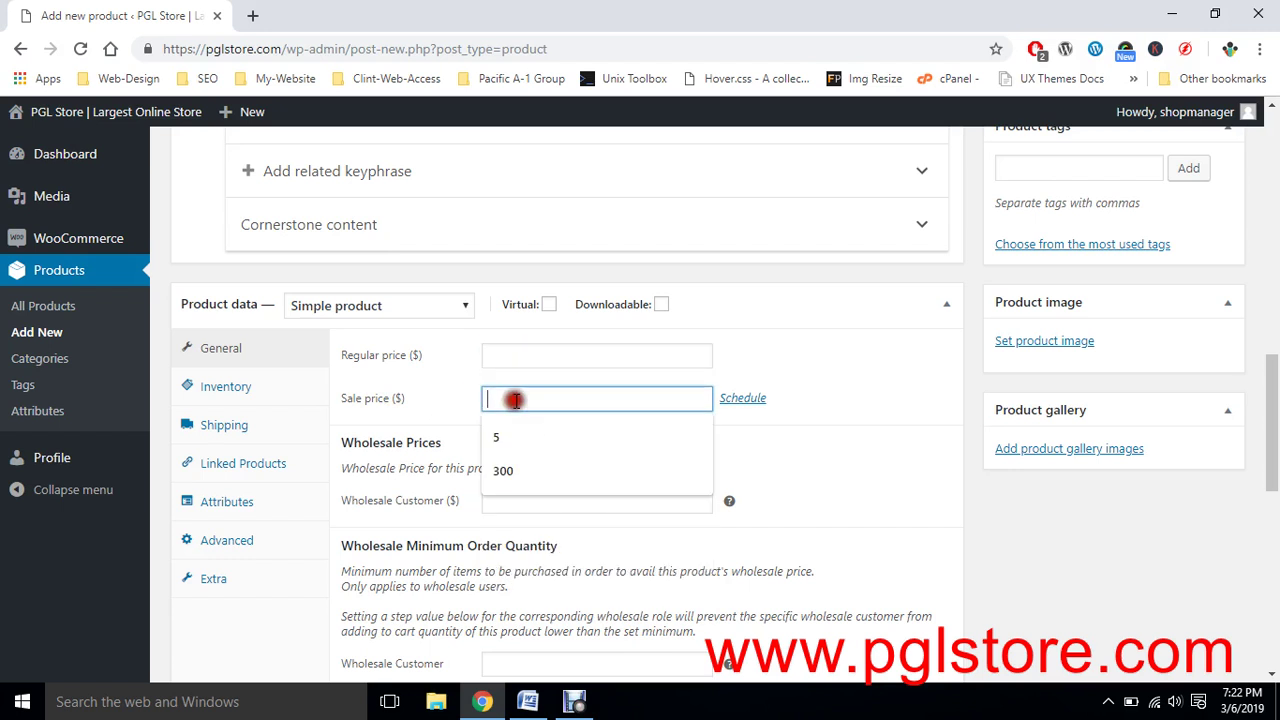
left_click(407, 397)
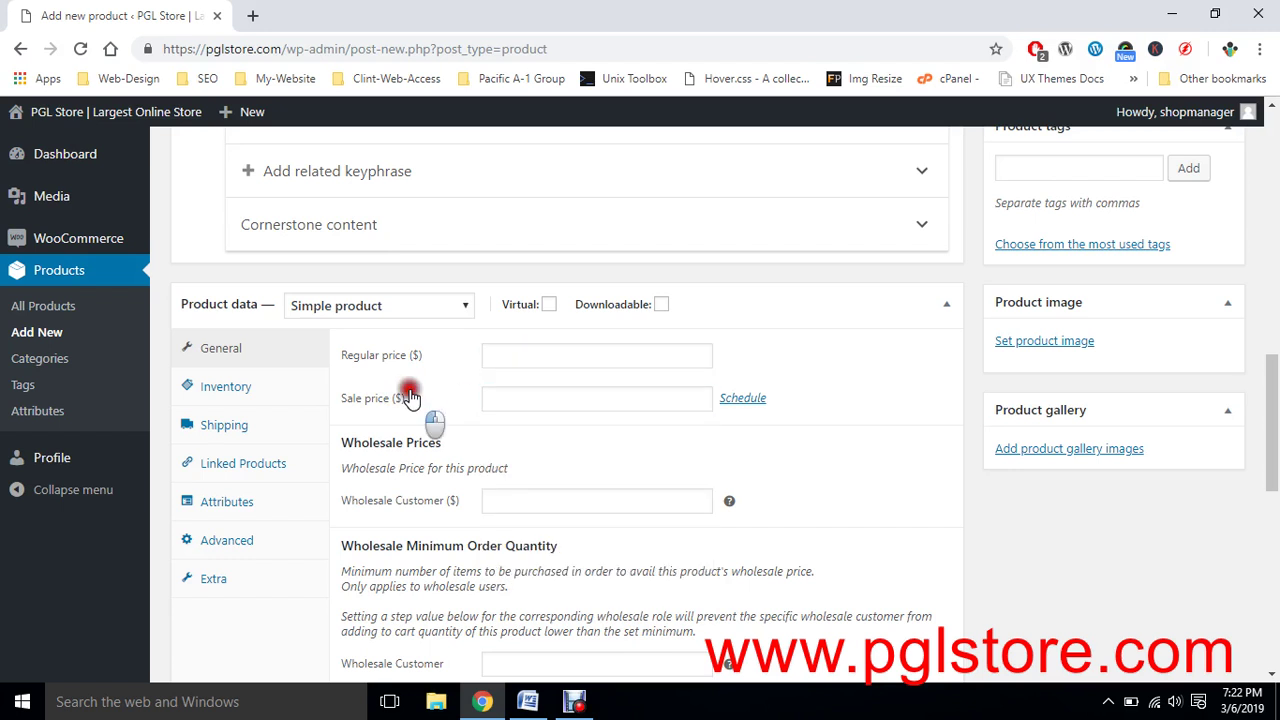
left_click(515, 352)
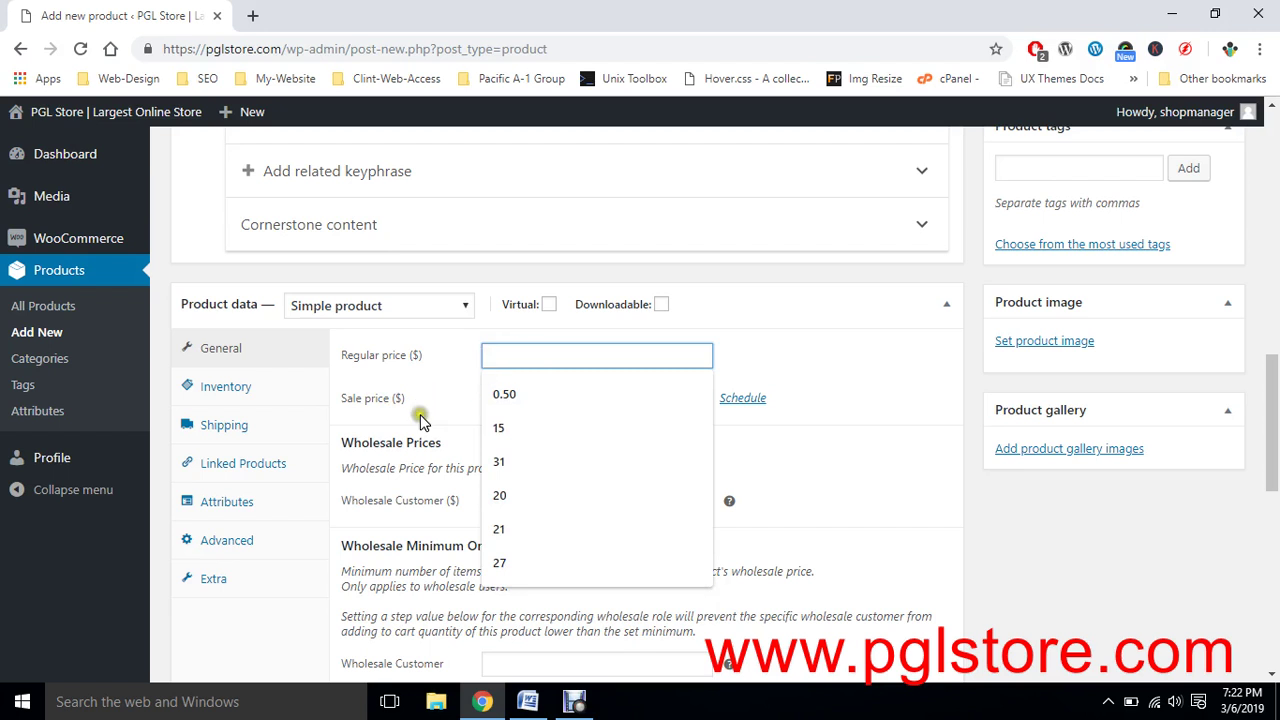
scroll(425, 410, "down", 1)
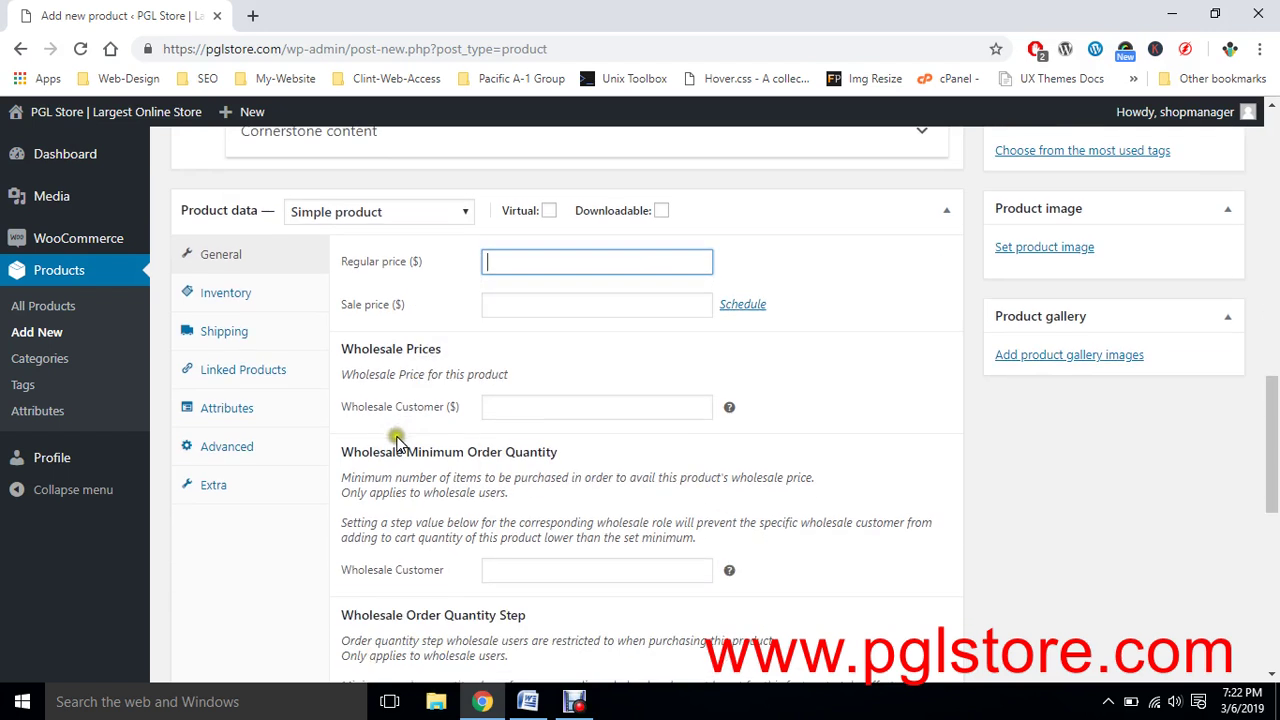
left_click(497, 406)
scroll(430, 420, "down", 1)
left_click_drag(392, 362, 562, 362)
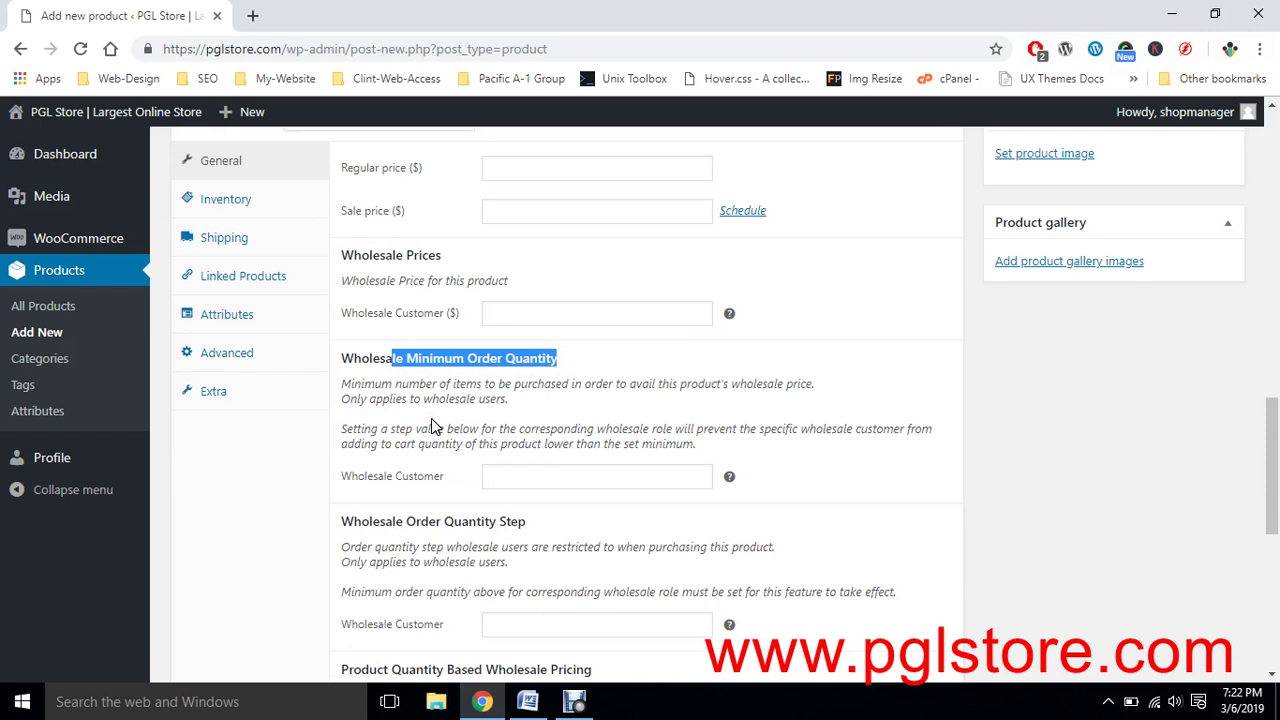
scroll(400, 424, "down", 2)
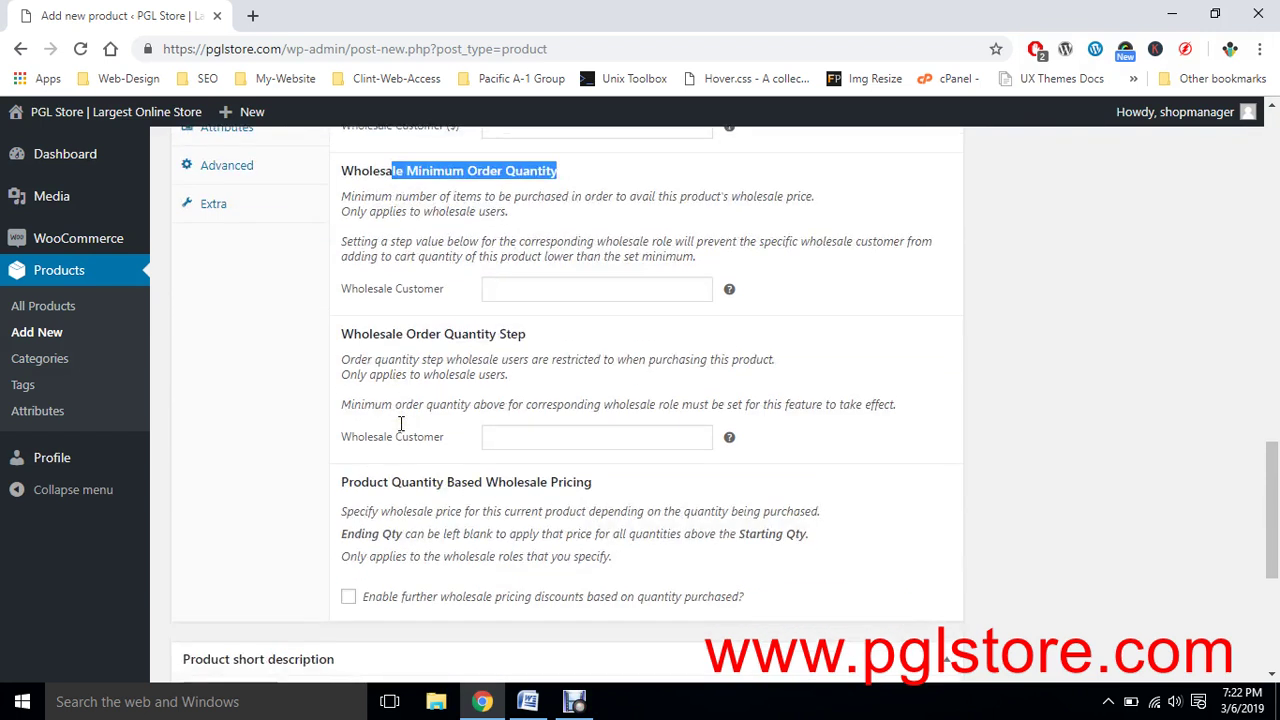
scroll(490, 362, "down", 2)
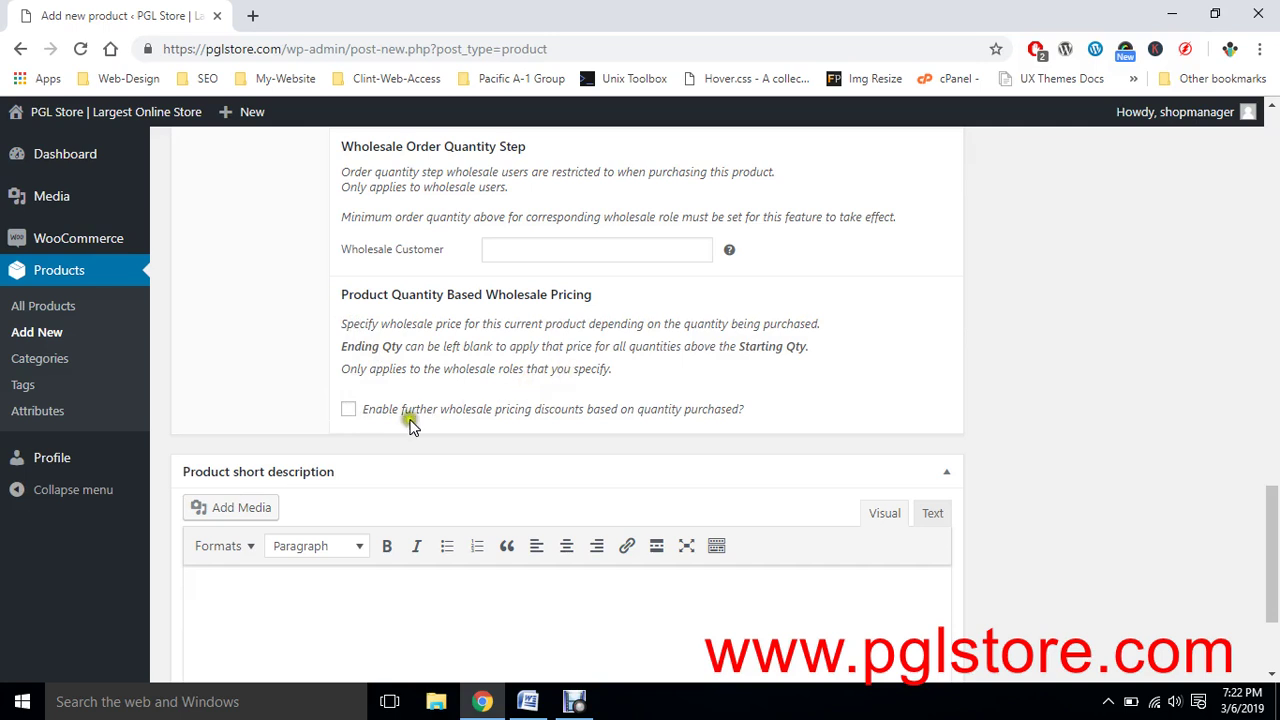
Name the product "Test product" and set its regular price to $10, leaving the sale price empty.
scroll(584, 344, "up", 15)
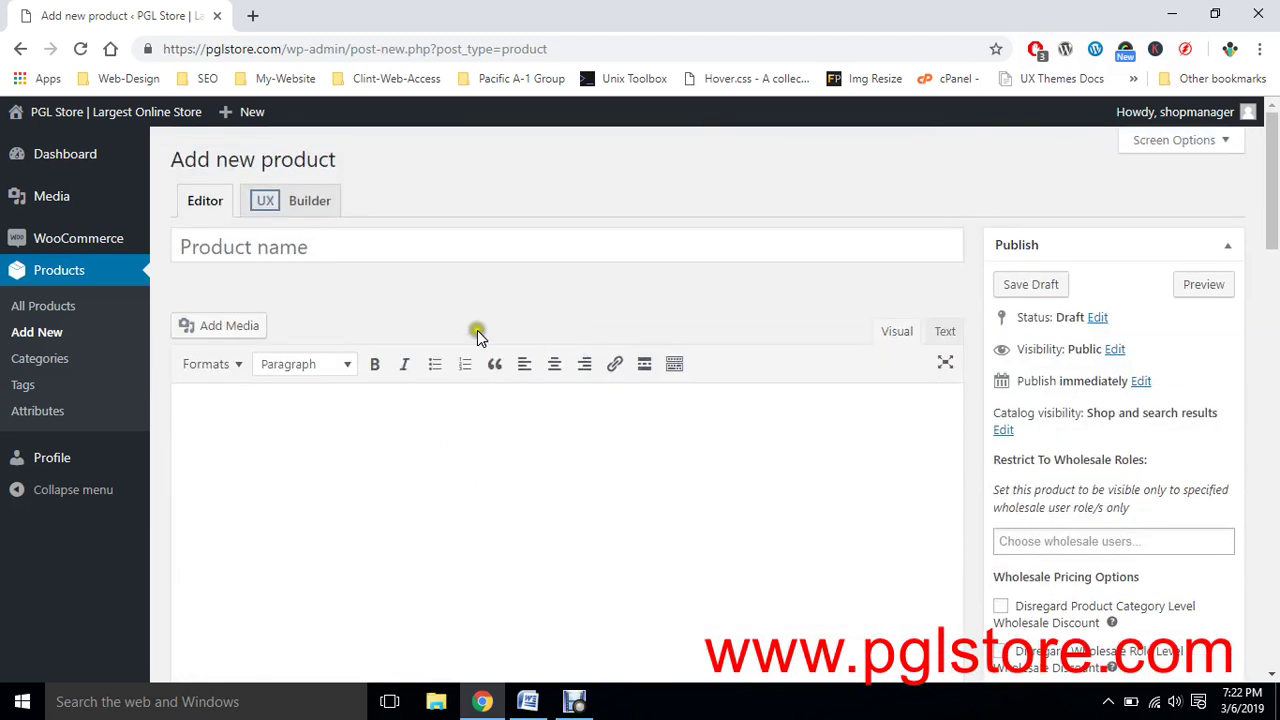
left_click(289, 253)
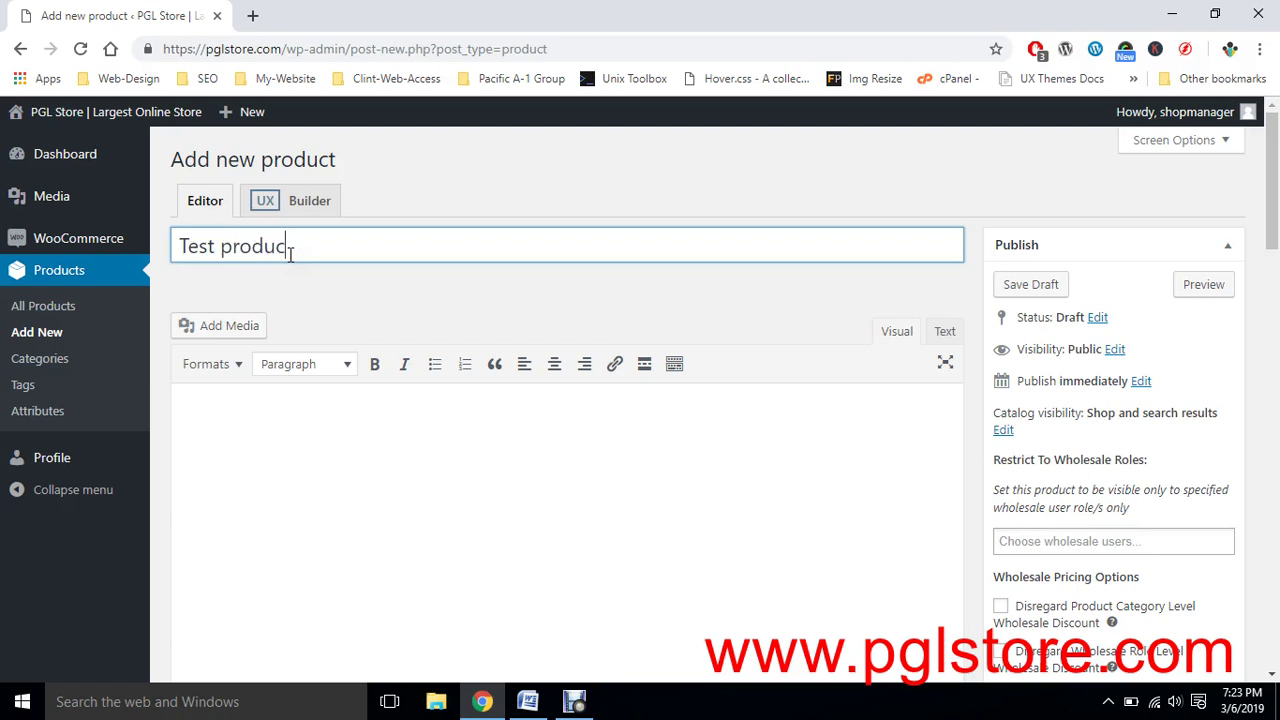
scroll(455, 385, "down", 9)
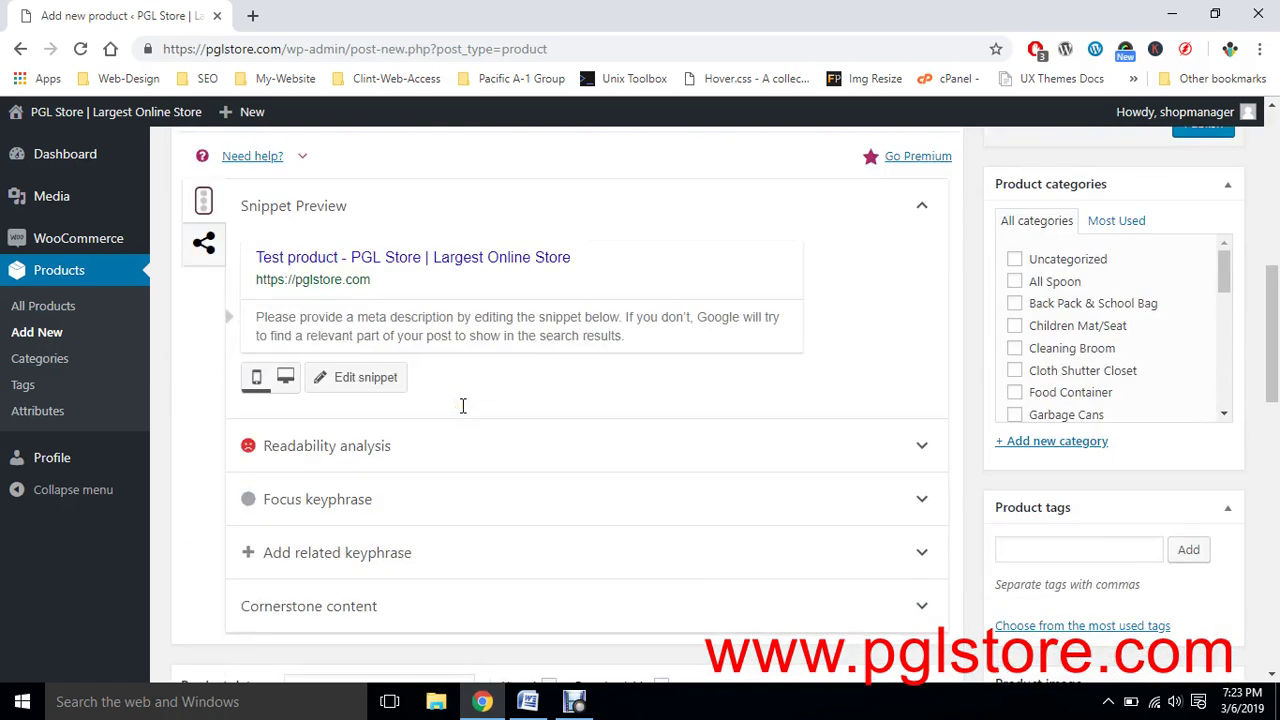
scroll(581, 371, "down", 5)
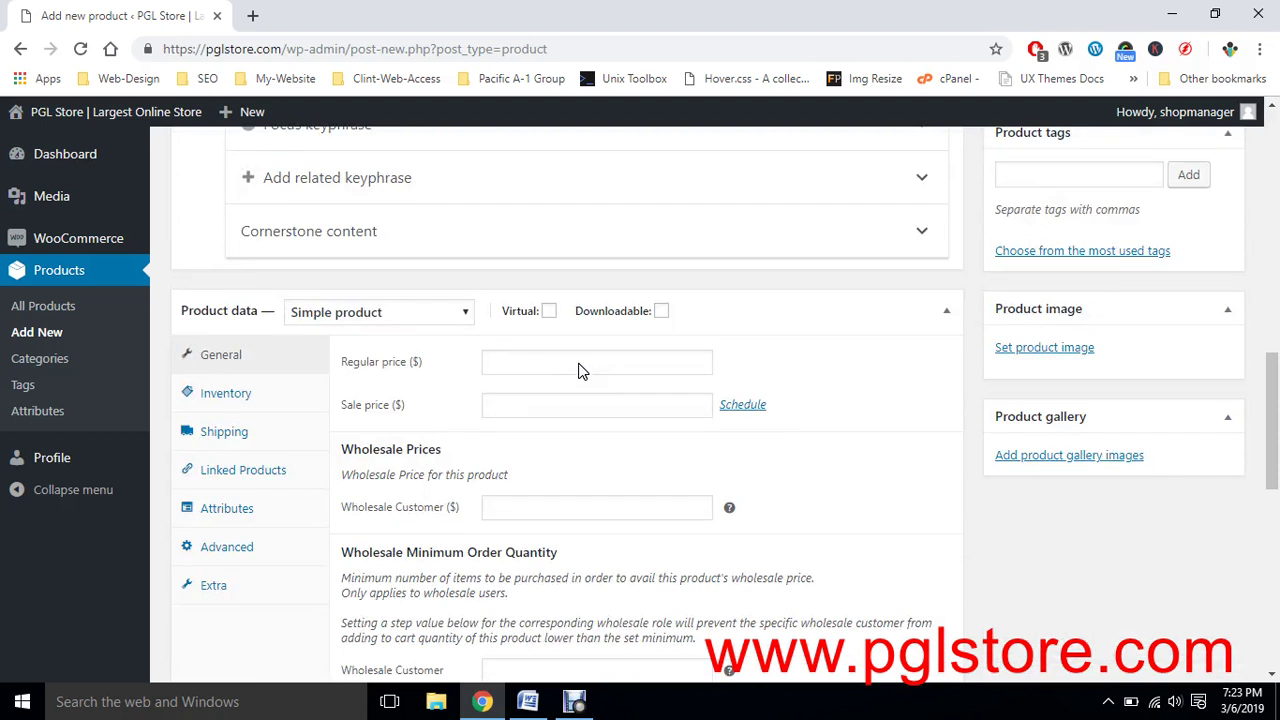
left_click(502, 367)
type("10")
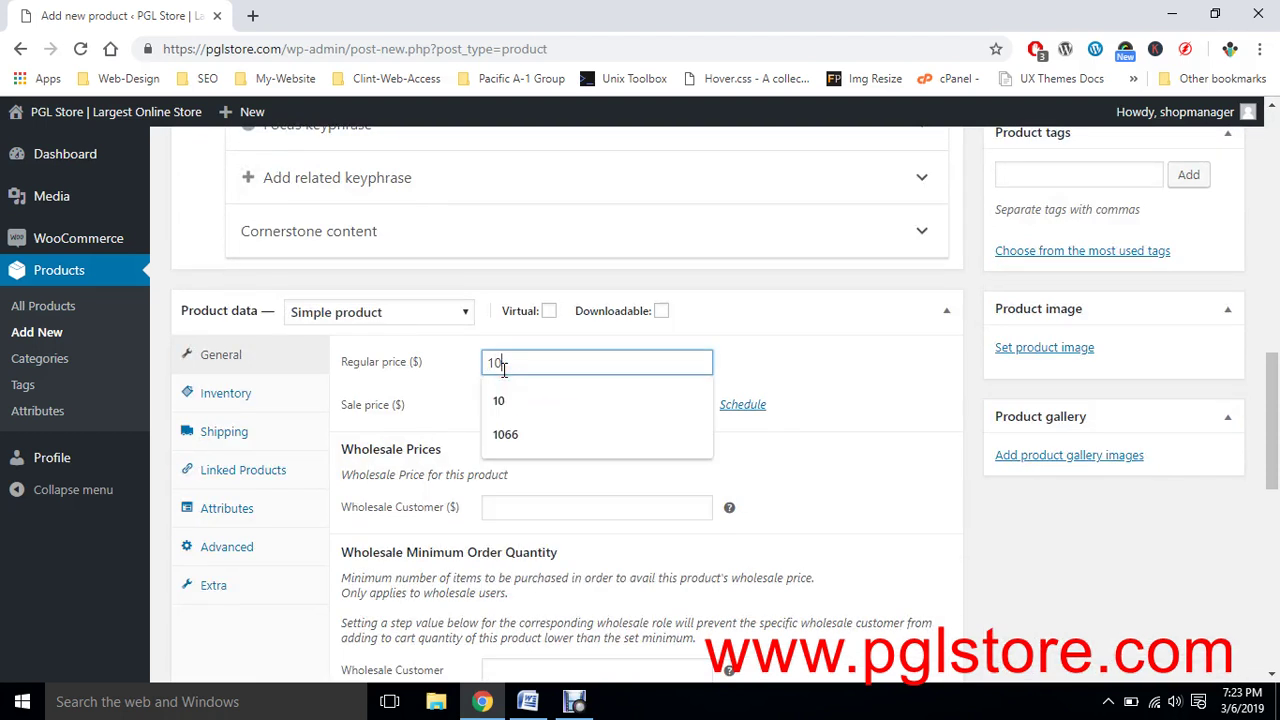
left_click(565, 400)
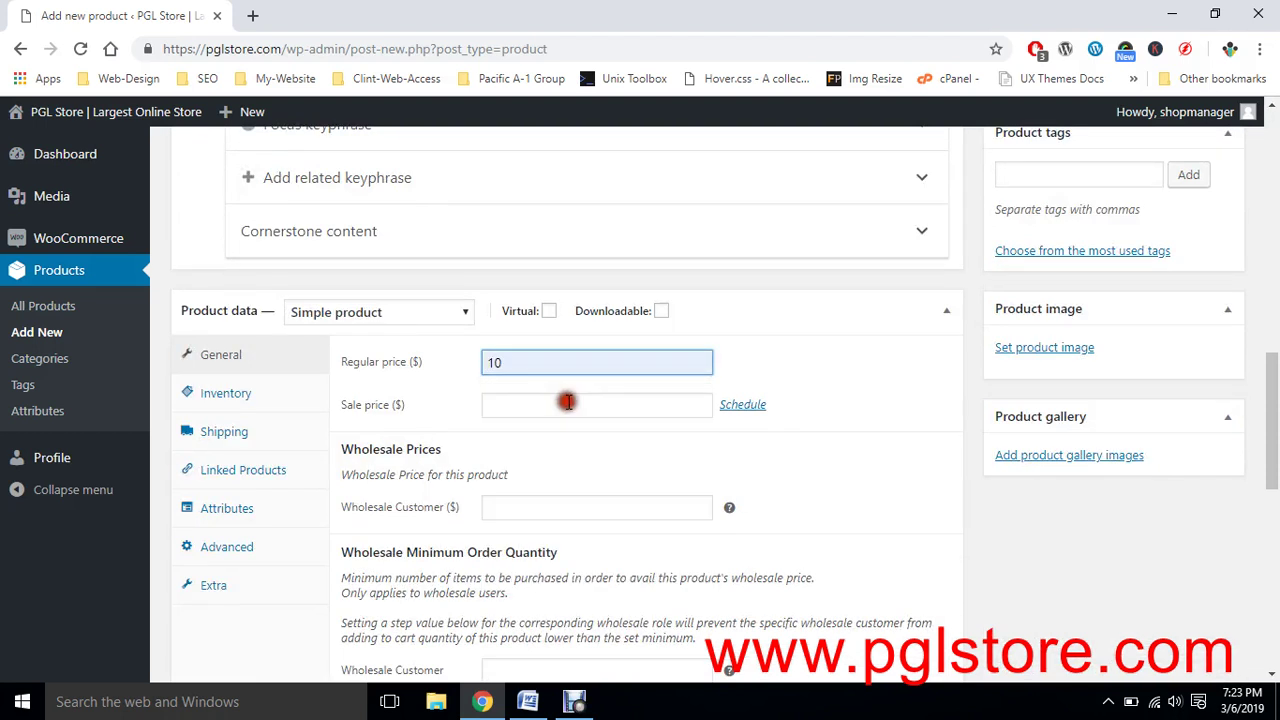
left_click(782, 350)
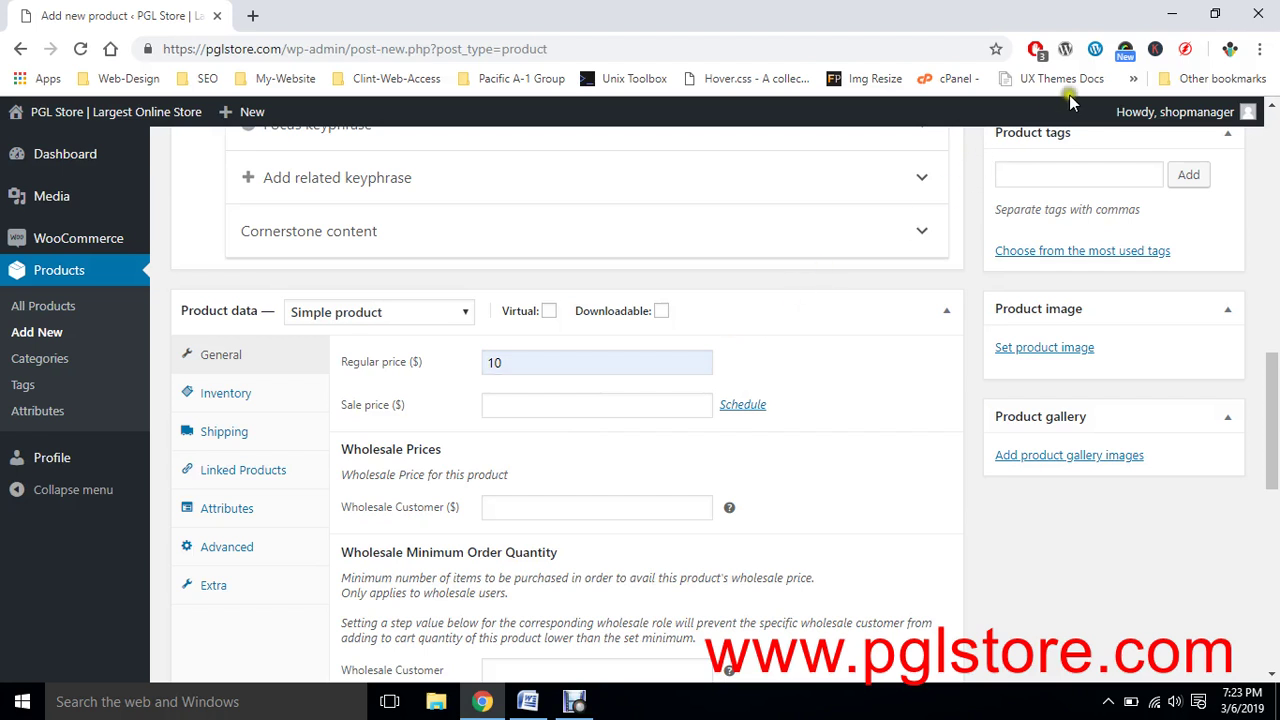
Switch to the Word document and highlight its line about Photoshop as the required skill.
left_click(527, 701)
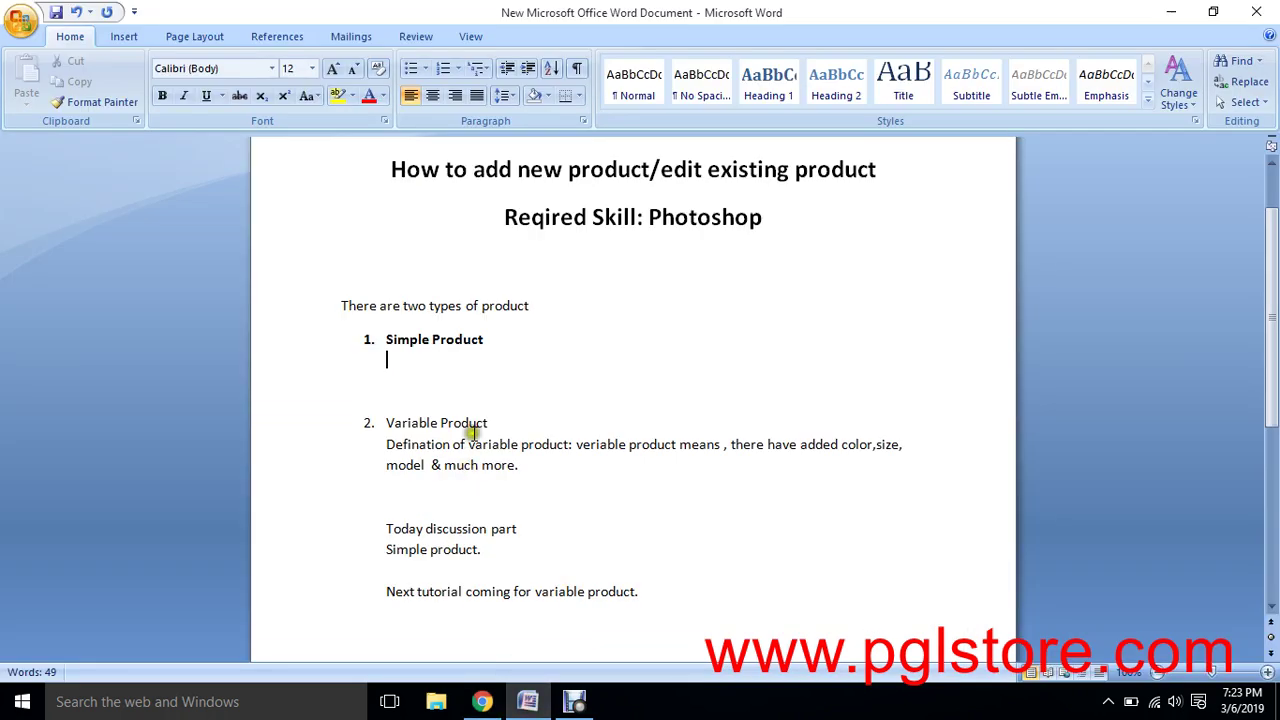
left_click(497, 218)
left_click_drag(497, 218, 826, 222)
left_click(811, 268)
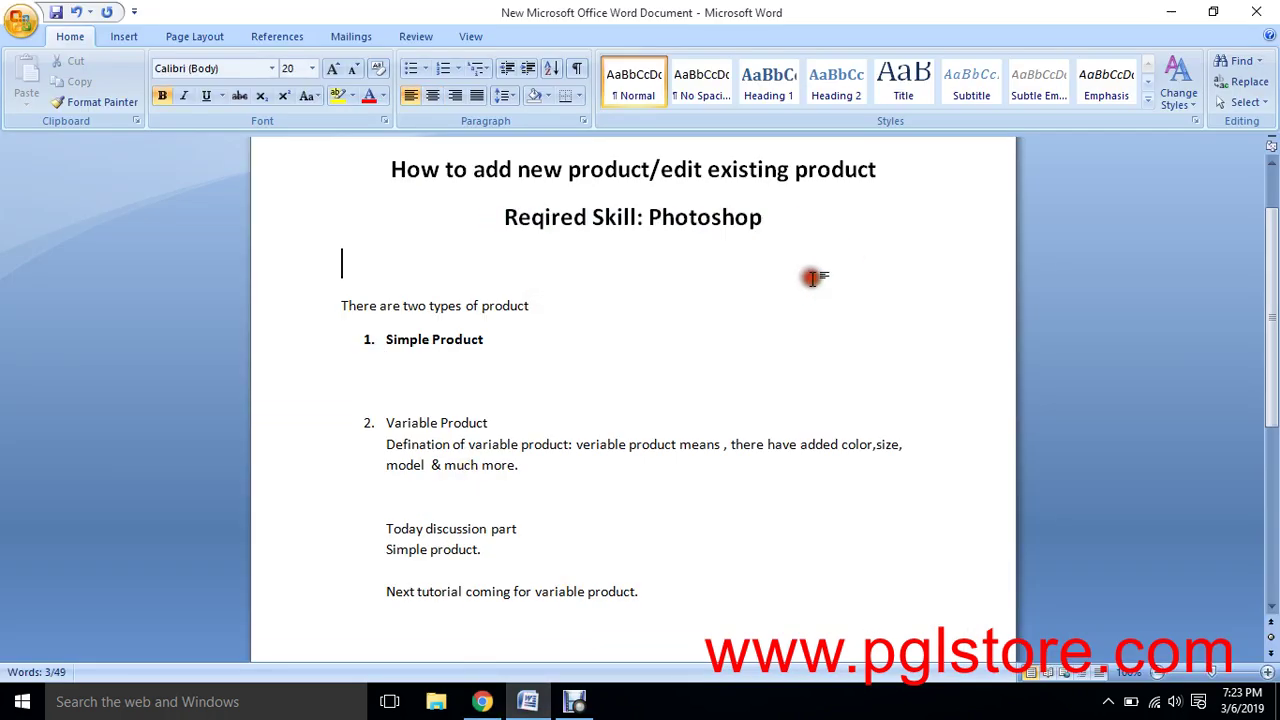
Minimize the Word and Chrome windows to show the desktop and refresh it.
left_click(1171, 12)
left_click(1171, 13)
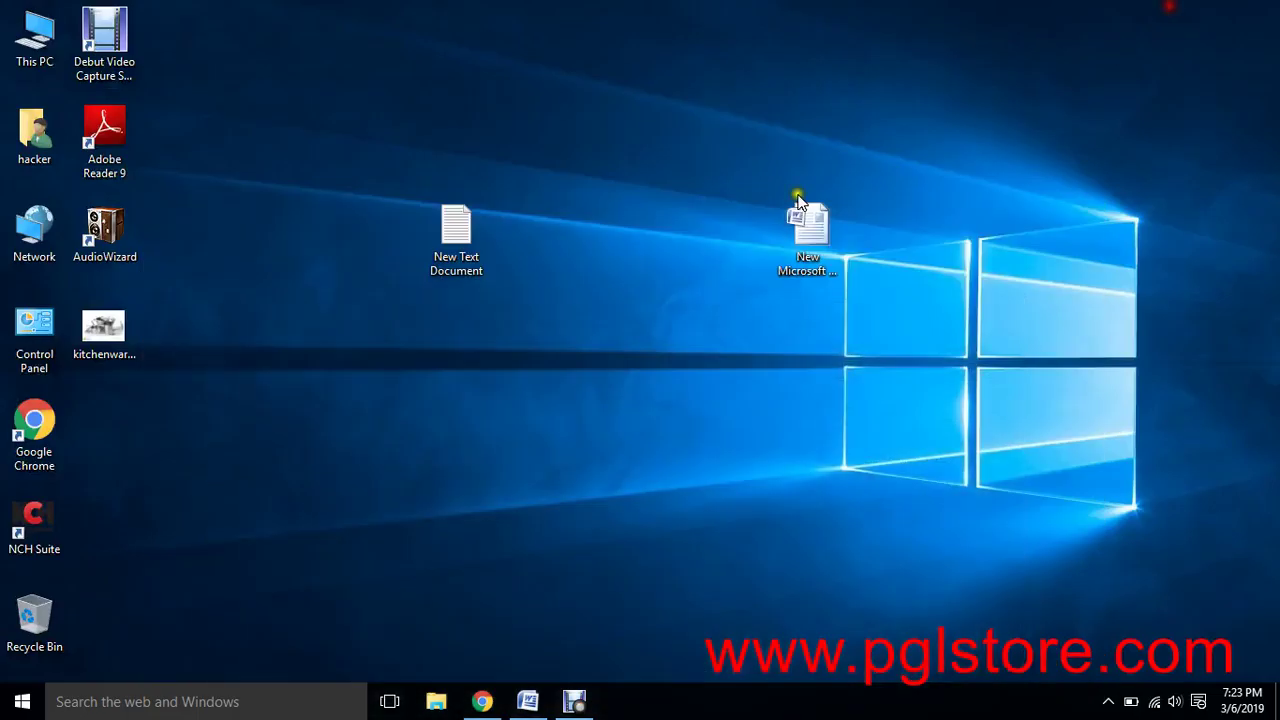
right_click(596, 151)
left_click(614, 208)
right_click(390, 131)
left_click(405, 188)
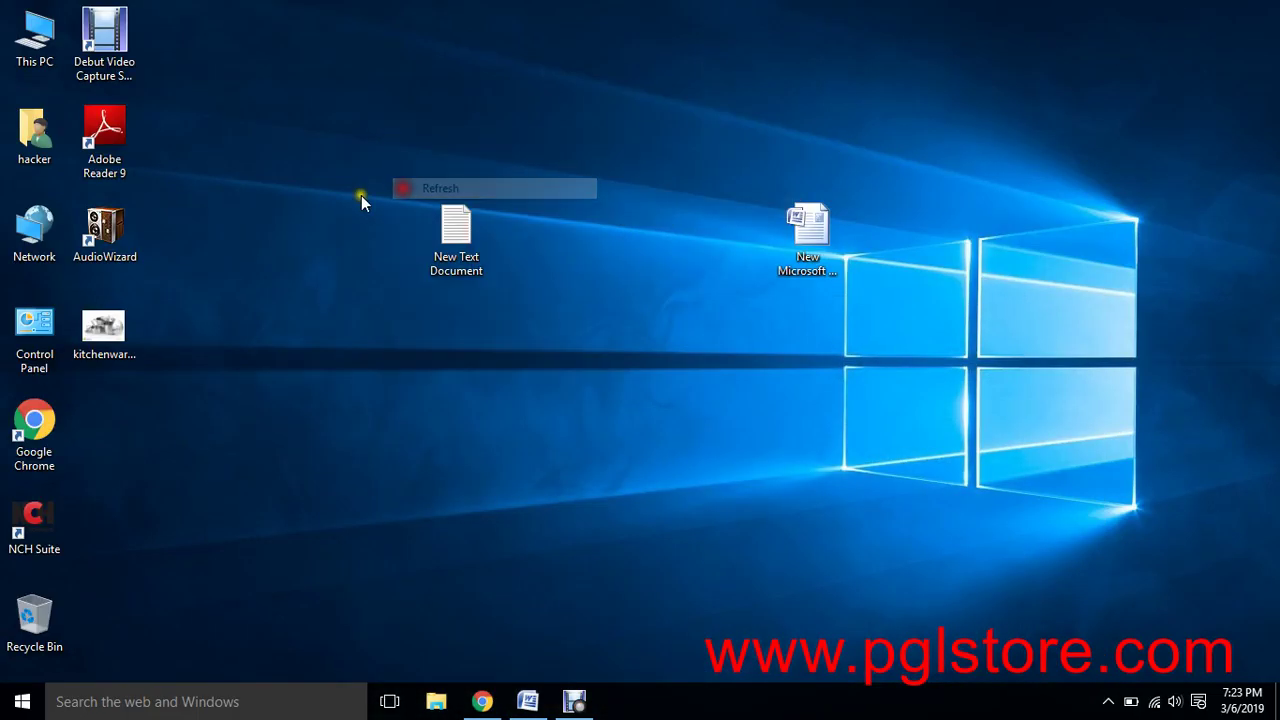
Launch Adobe Photoshop CS and dismiss its startup dialogs, declining to customize the color settings and closing the Welcome Screen.
left_click(20, 700)
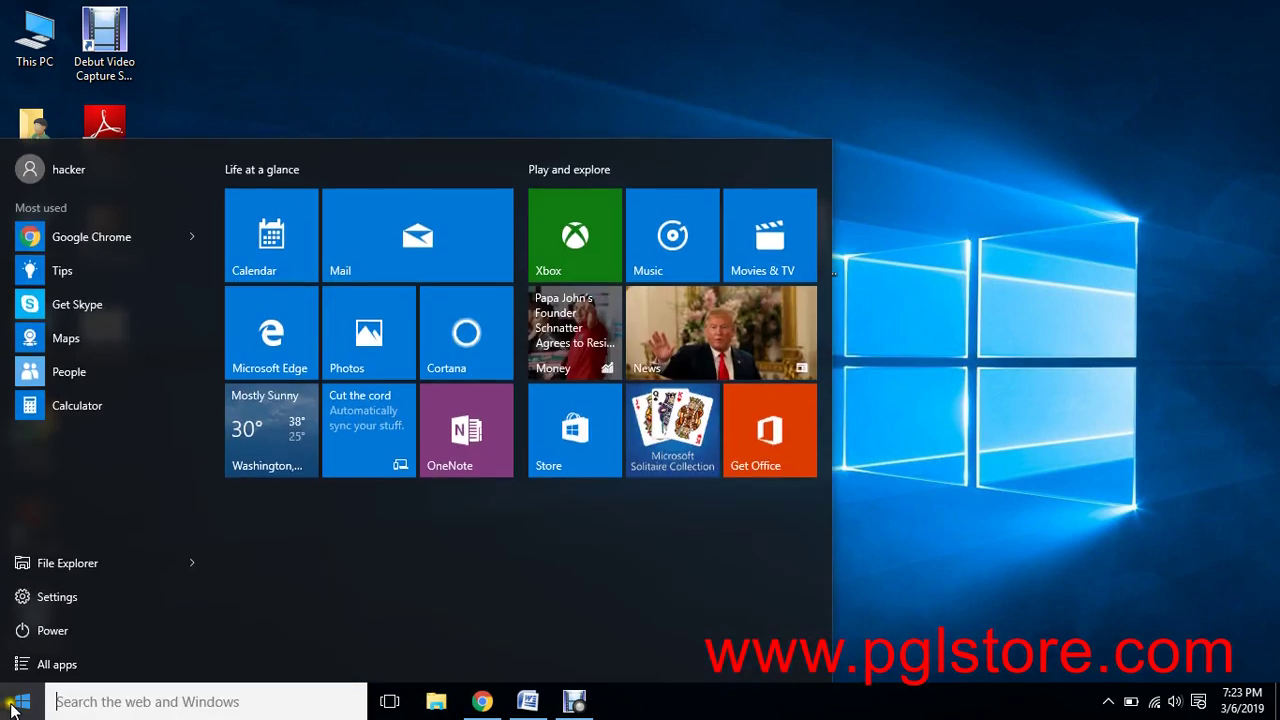
left_click(115, 663)
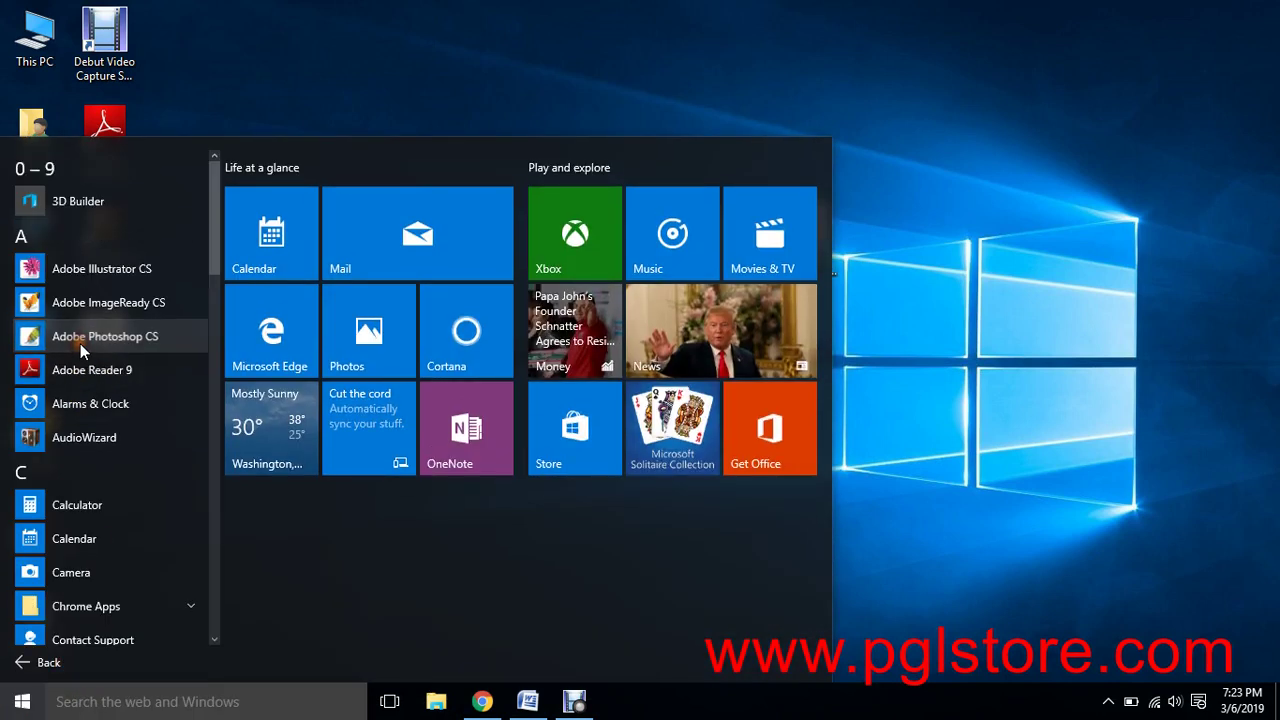
left_click(80, 340)
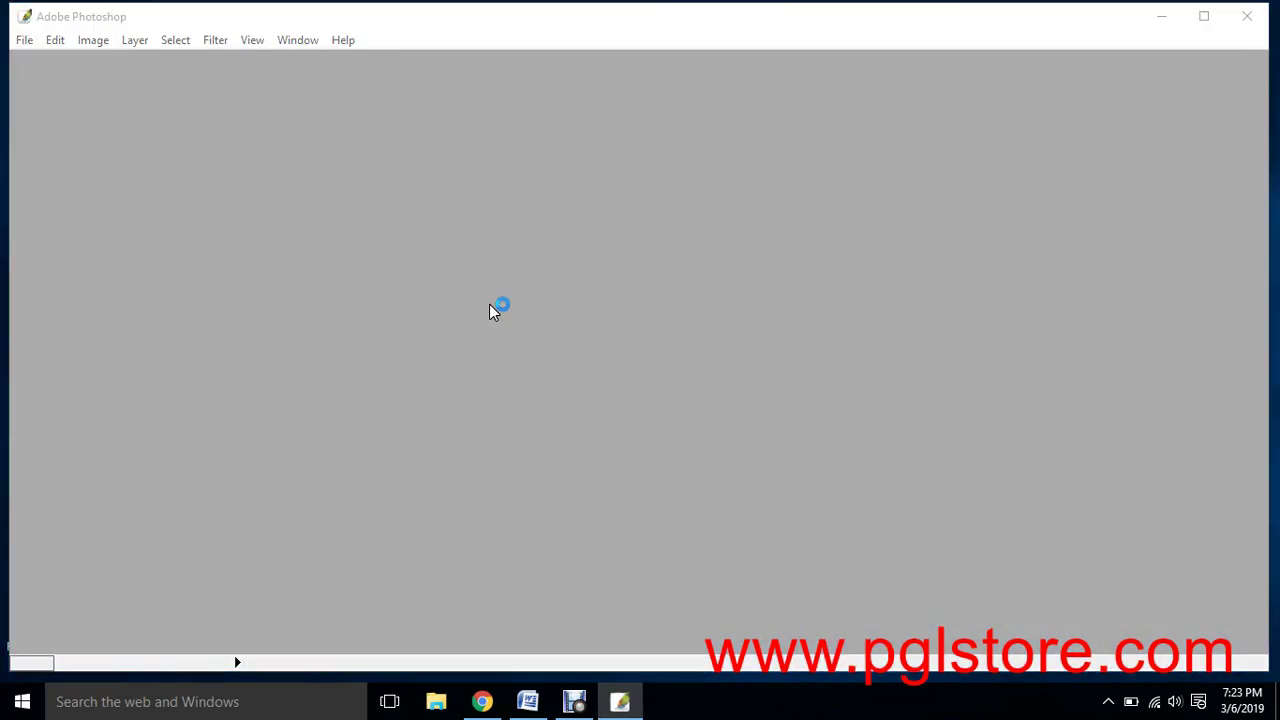
left_click(634, 302)
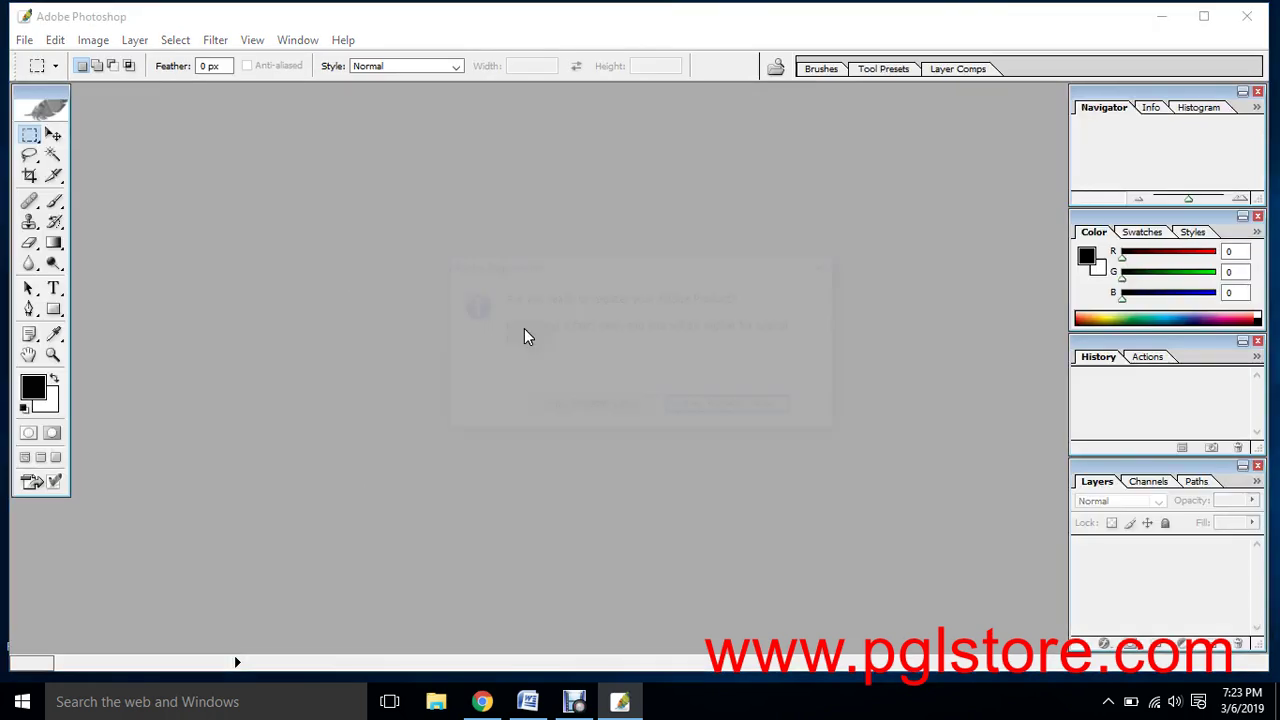
left_click(590, 405)
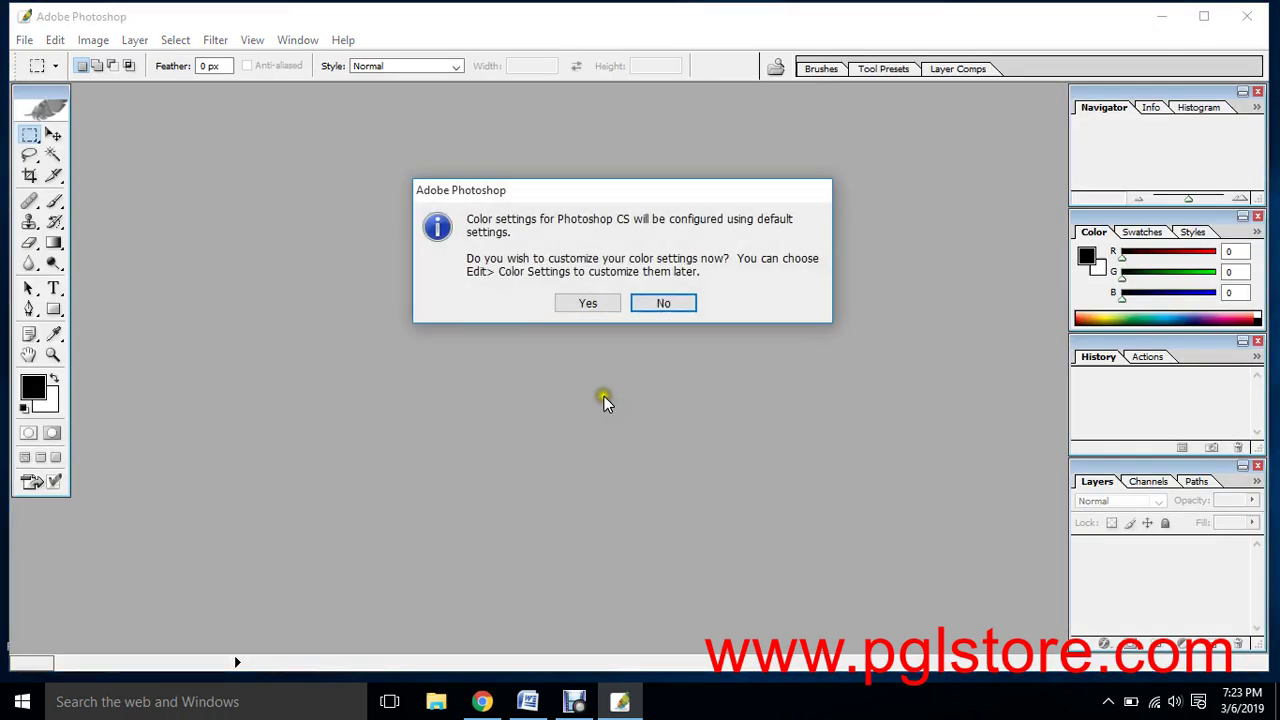
left_click(656, 304)
left_click(856, 541)
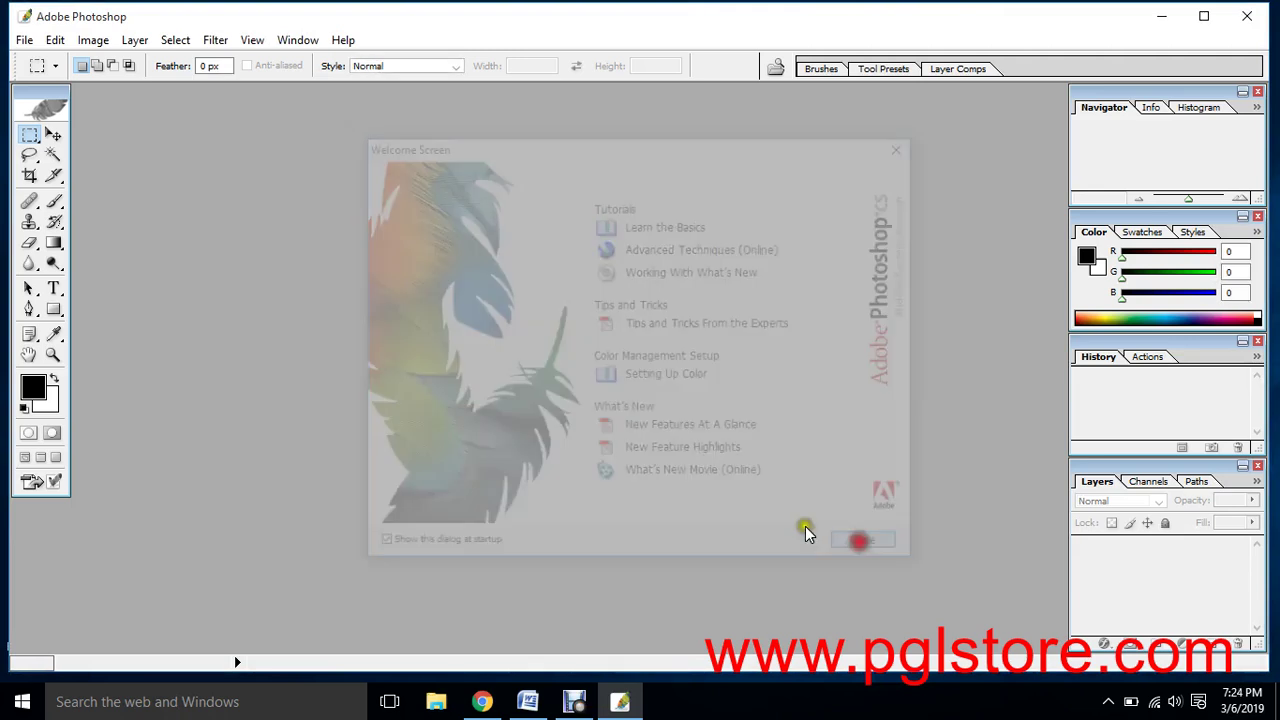
Restore the Photoshop window to a smaller size, refresh the desktop and open the kitchenware image from it in Photoshop.
double_click(419, 26)
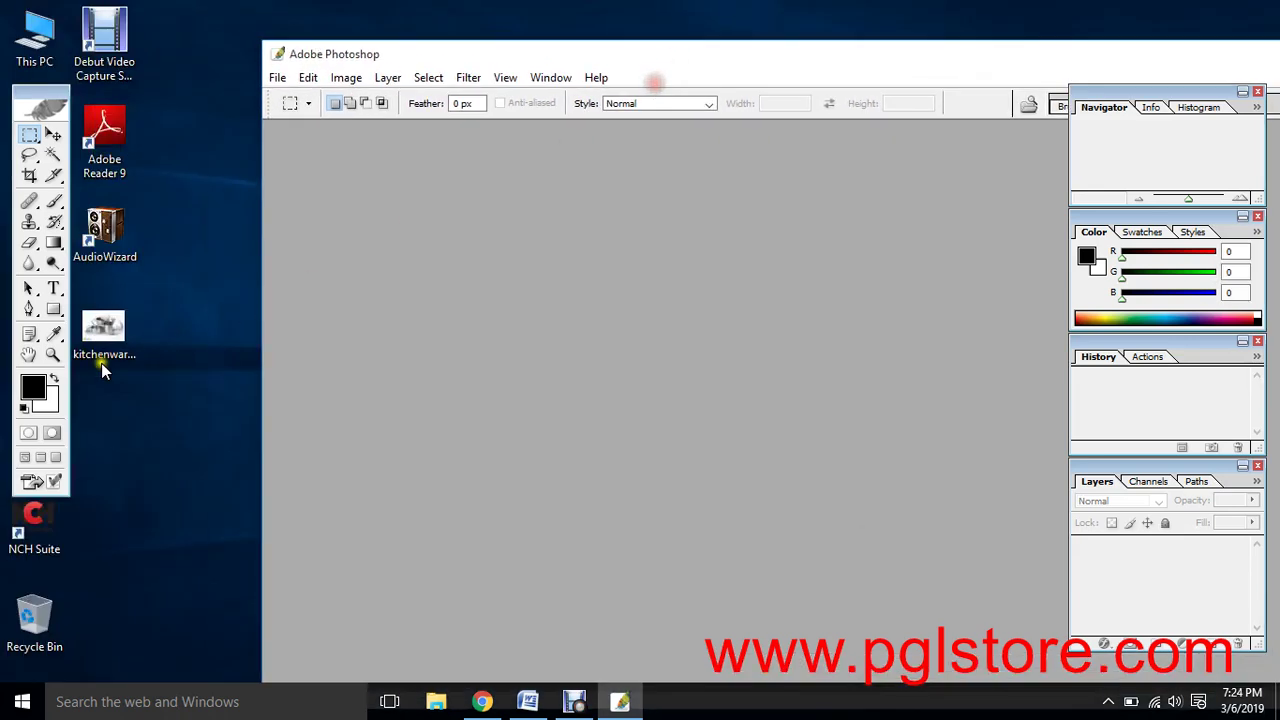
right_click(171, 219)
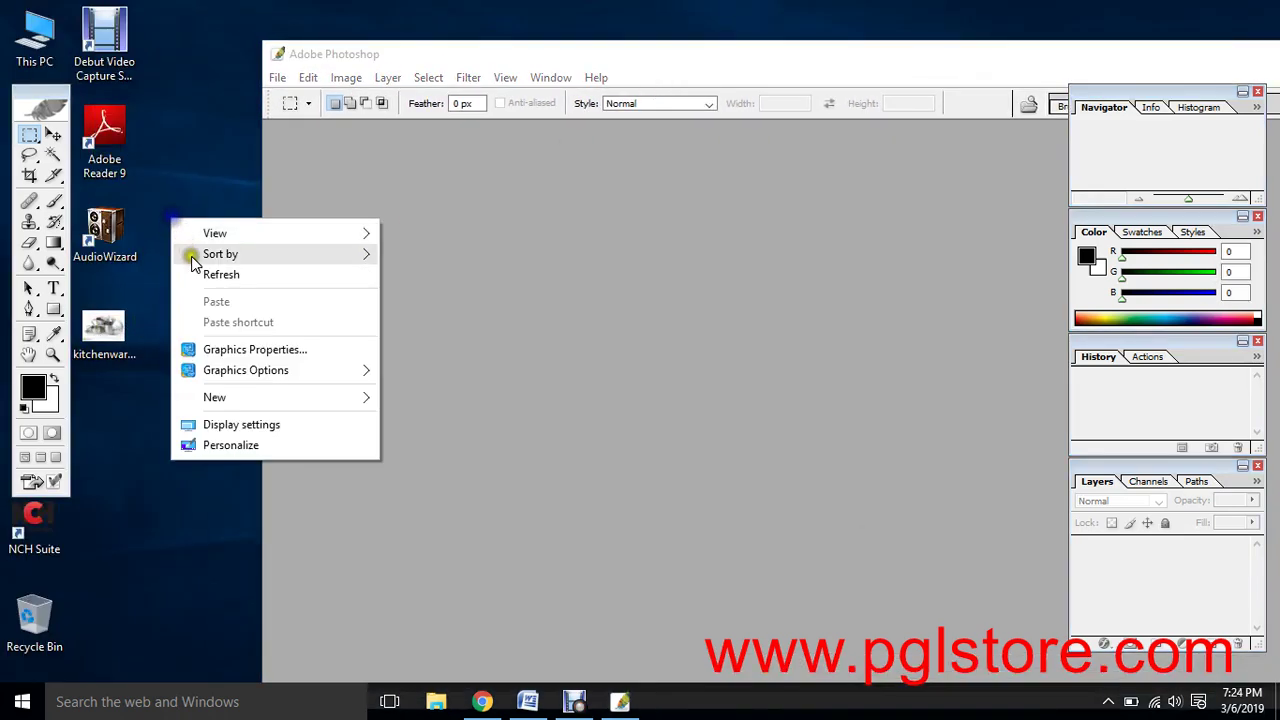
right_click(178, 229)
left_click(193, 281)
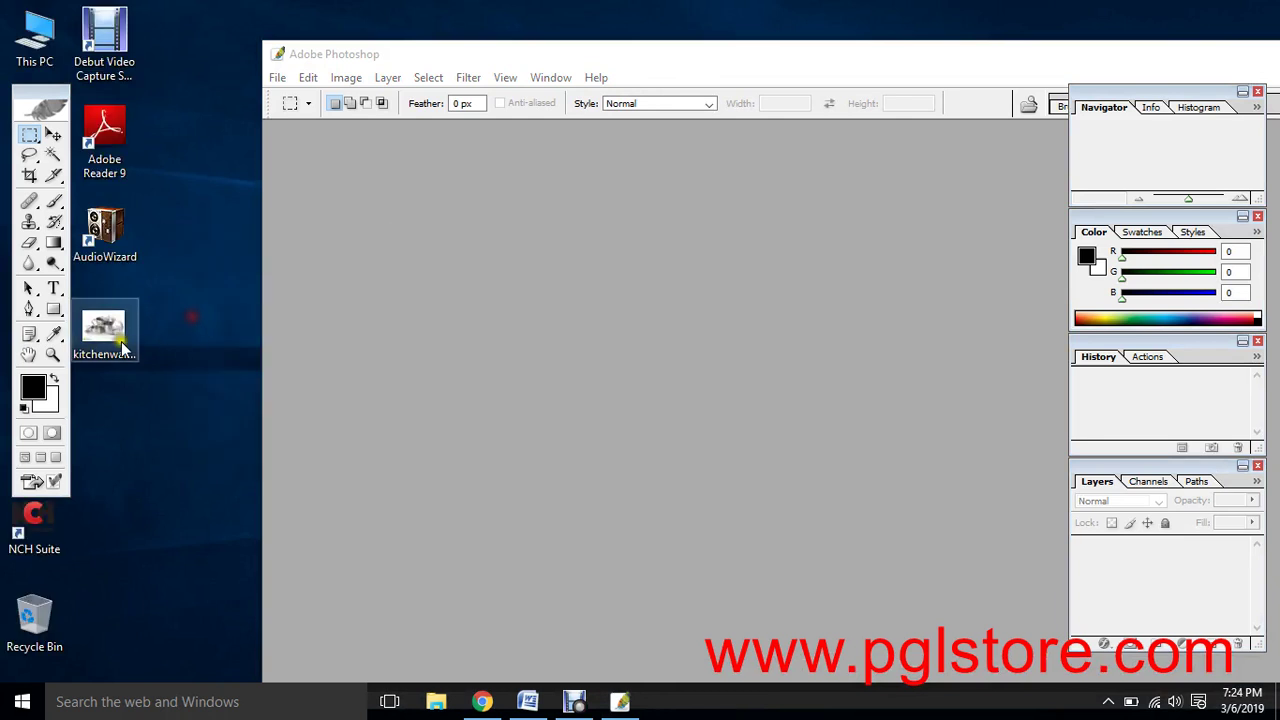
left_click_drag(104, 330, 476, 311)
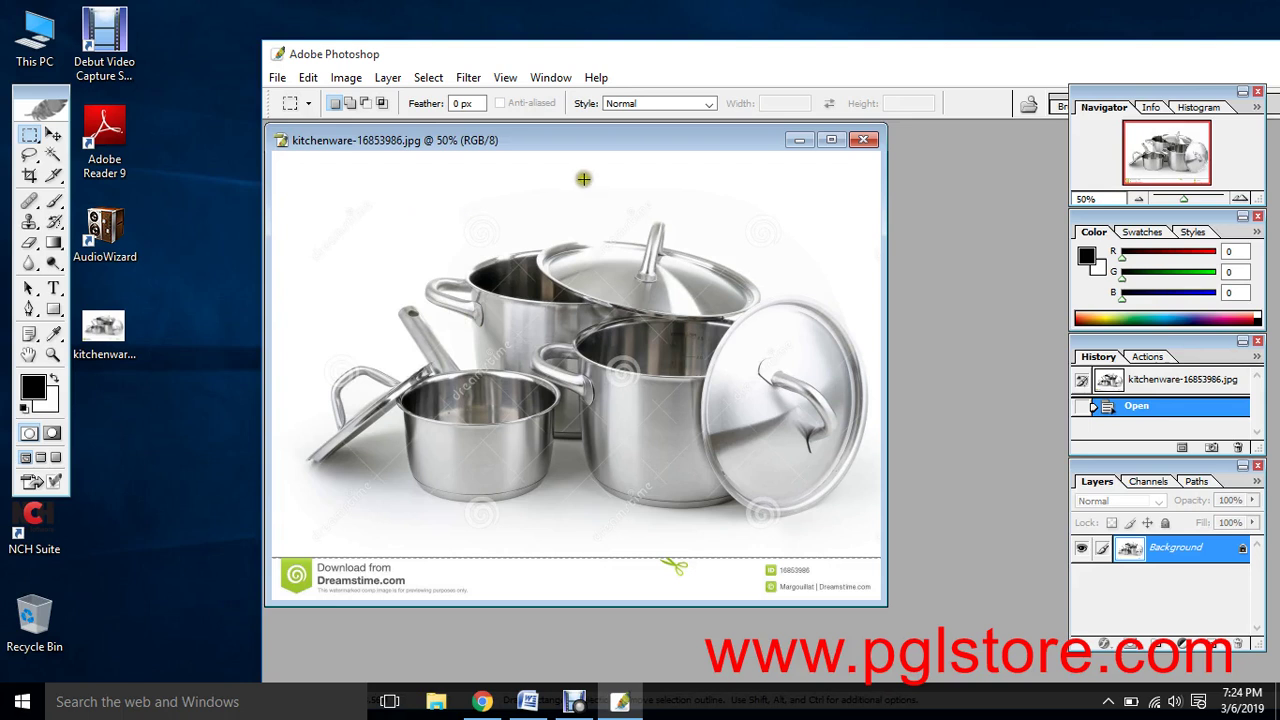
Set the kitchenware image's resolution to 150 pixels/inch in Image Size.
right_click(483, 146)
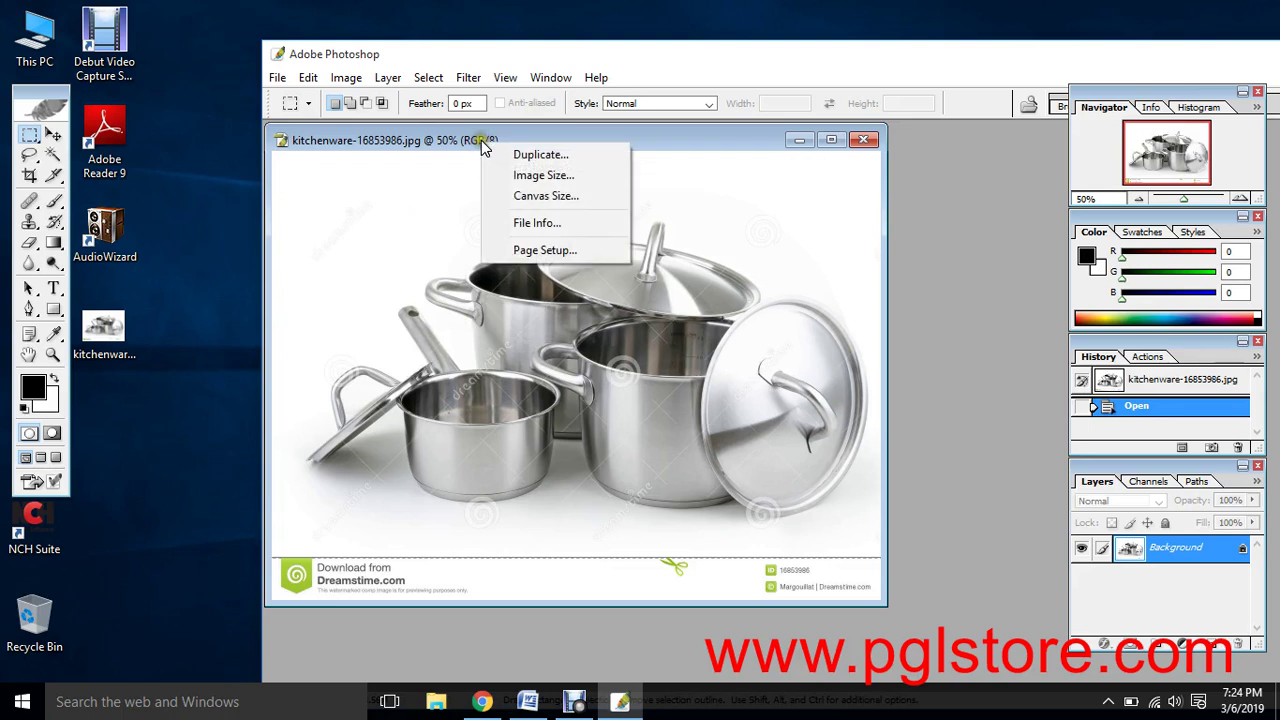
left_click(495, 175)
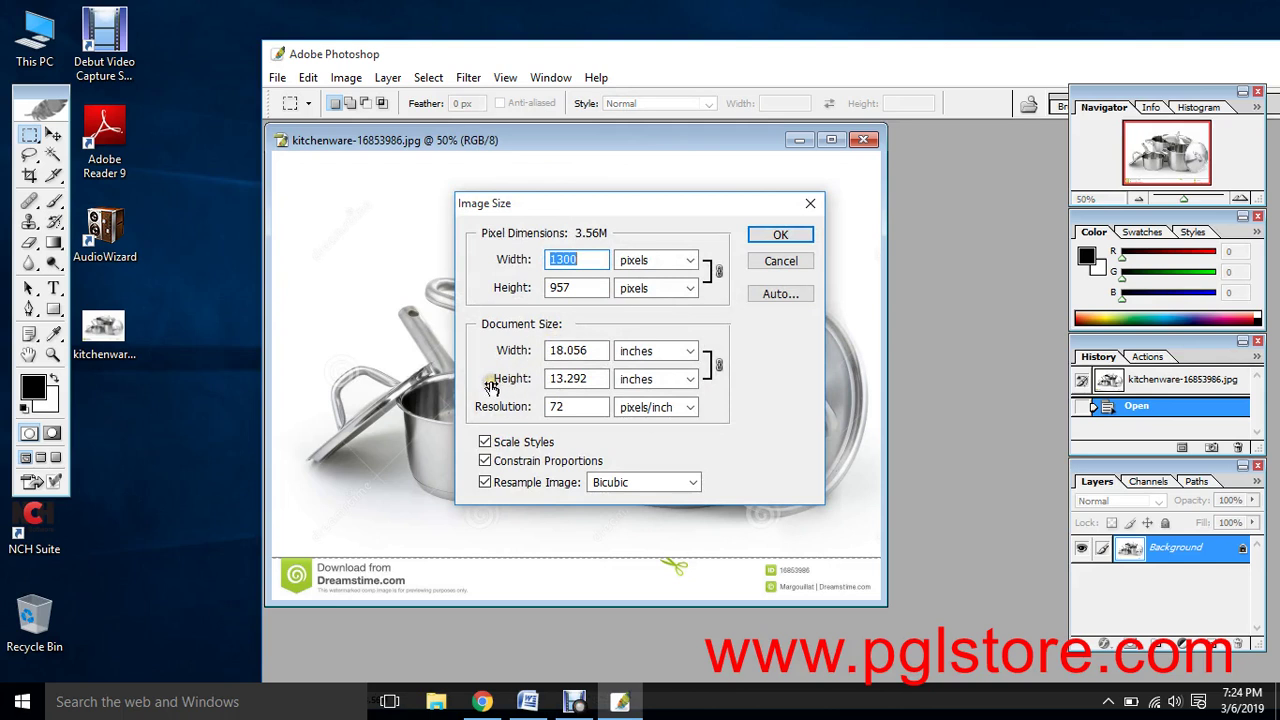
left_click(495, 410)
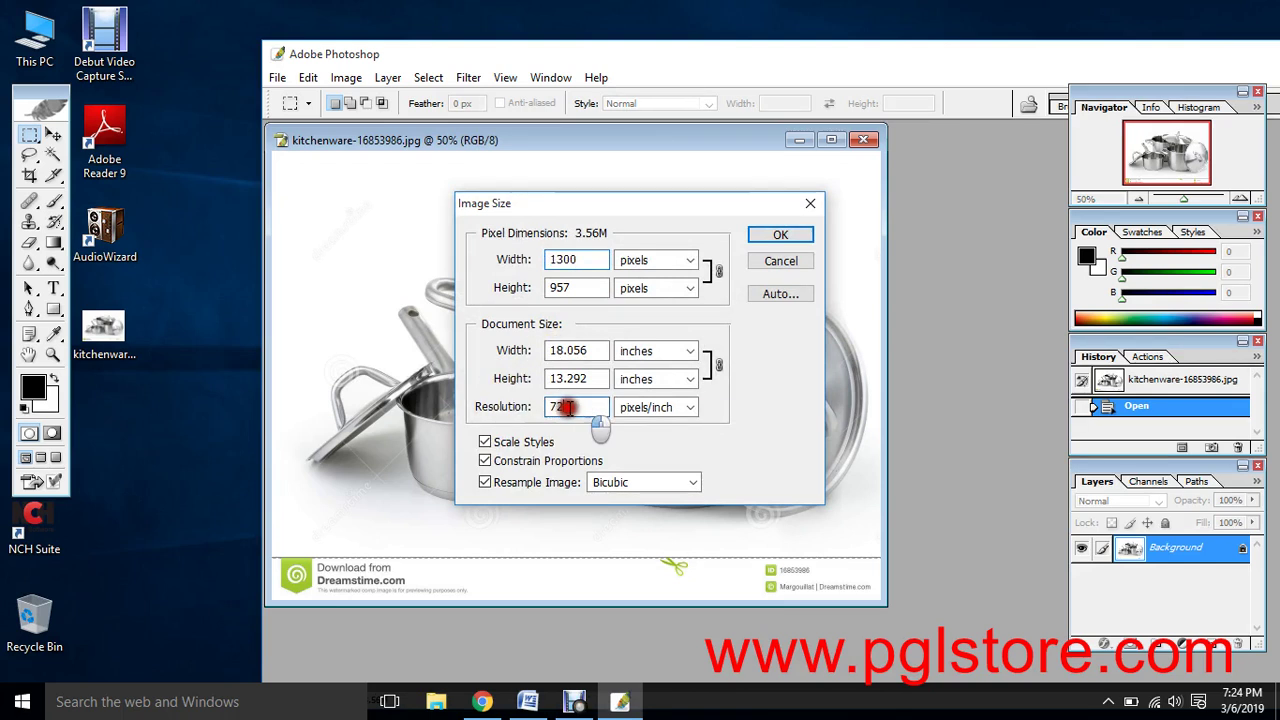
type("150")
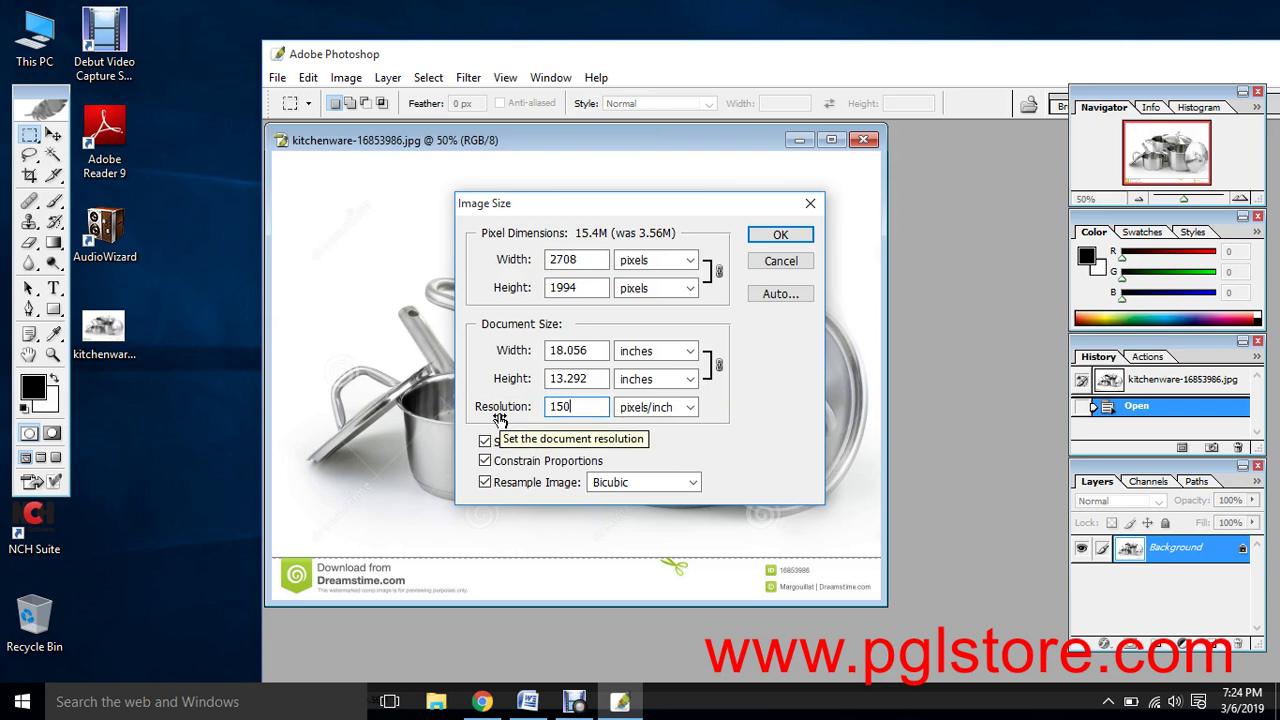
left_click_drag(538, 406, 561, 408)
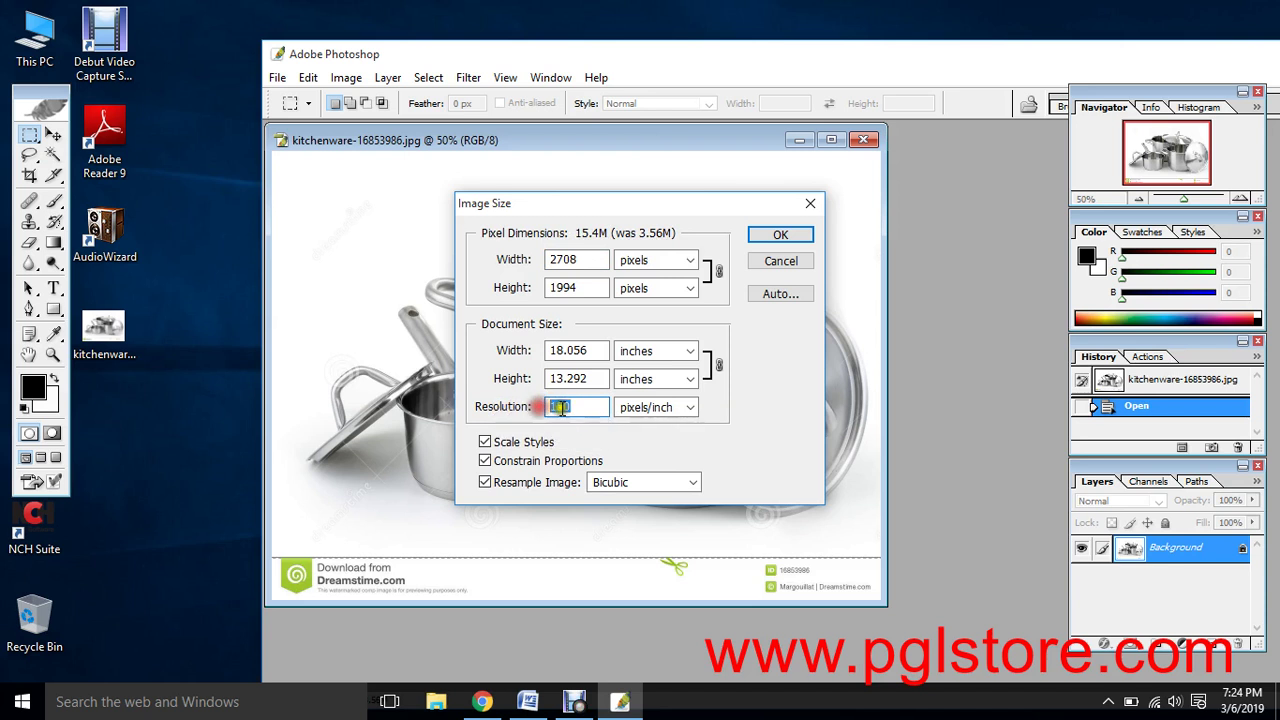
left_click(577, 406)
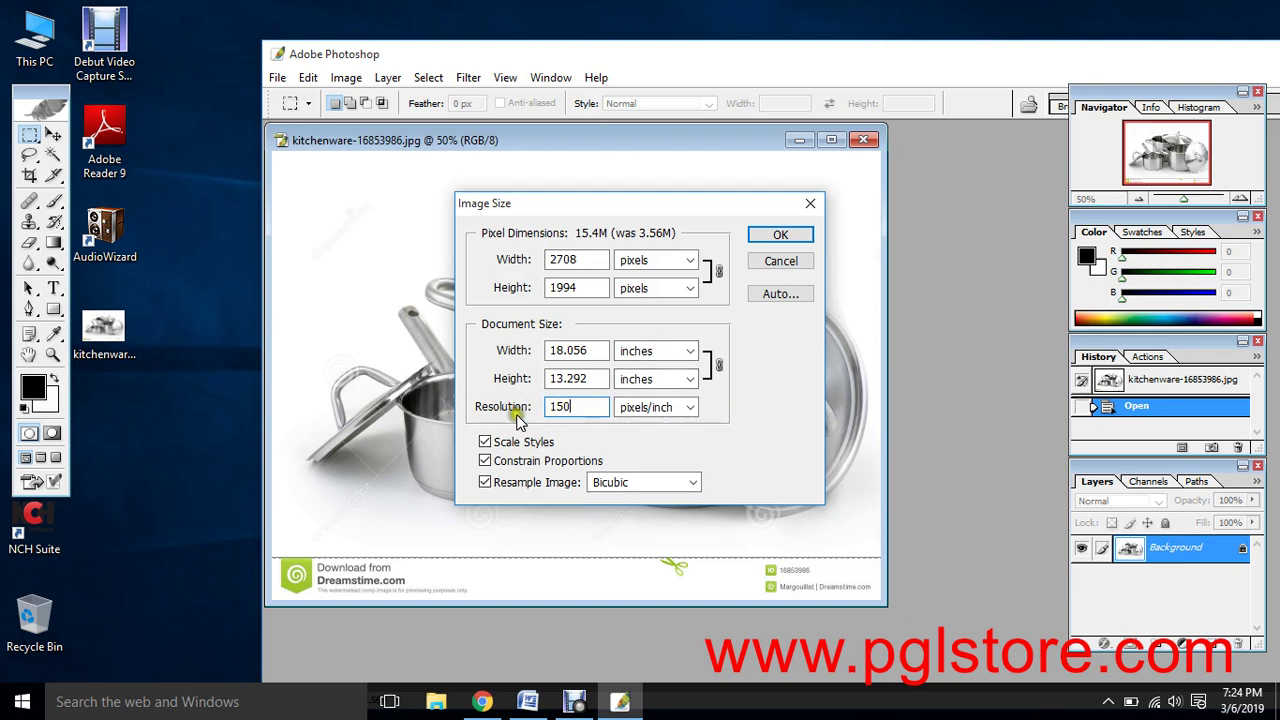
left_click(779, 236)
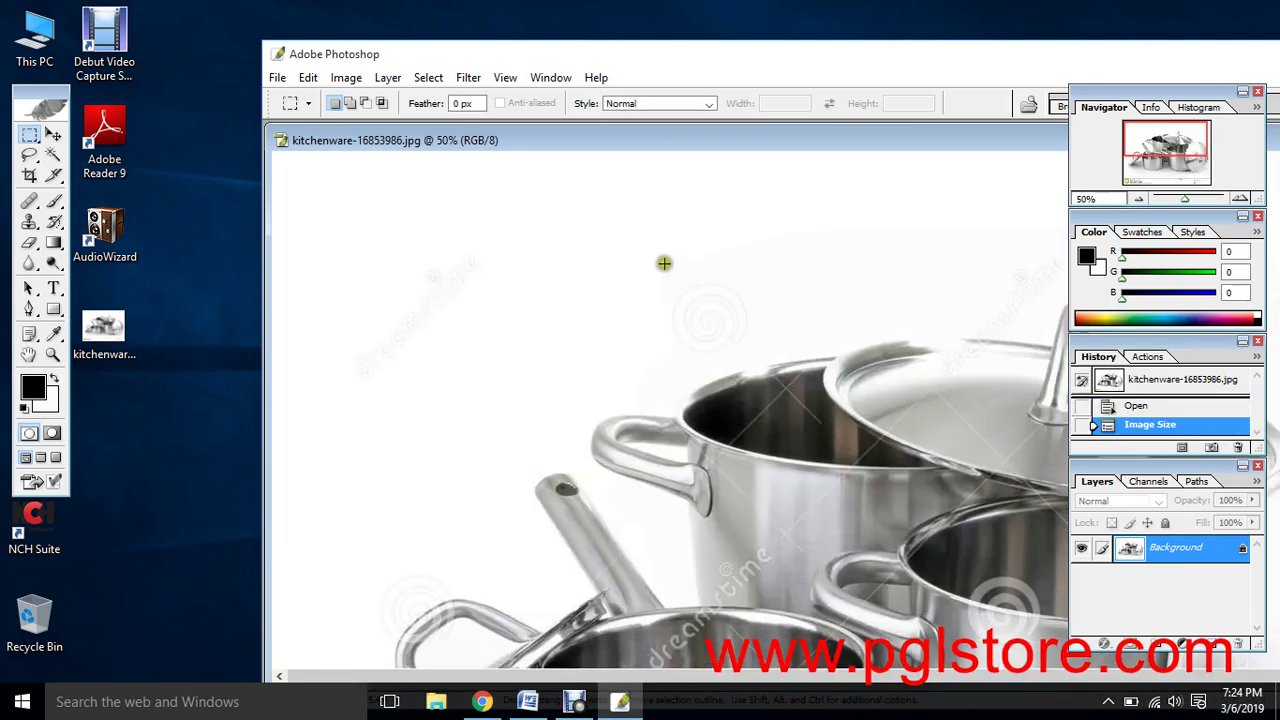
Switch to the Move tool and save the resized kitchenware JPEG, accepting the save options.
left_click(54, 133)
left_click(600, 332)
key("ctrl+s")
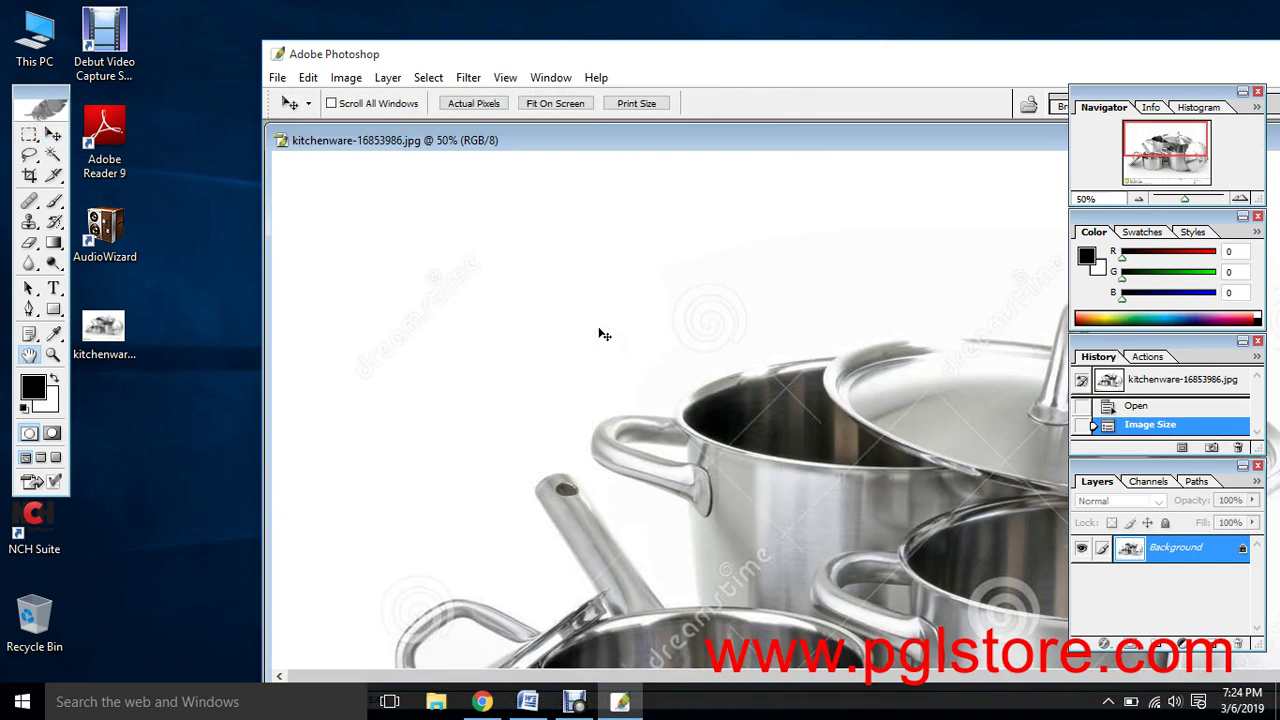
left_click(762, 224)
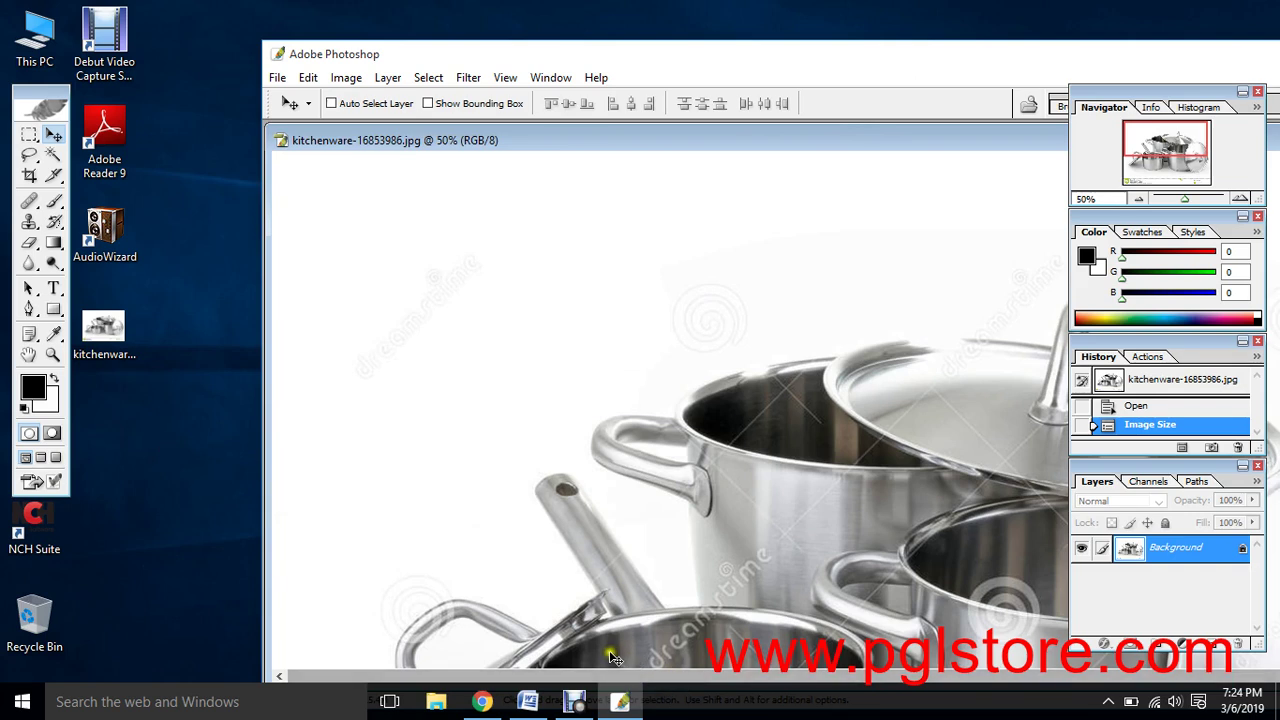
Switch to the product page in Chrome and open the file upload view for setting the product image.
left_click(482, 701)
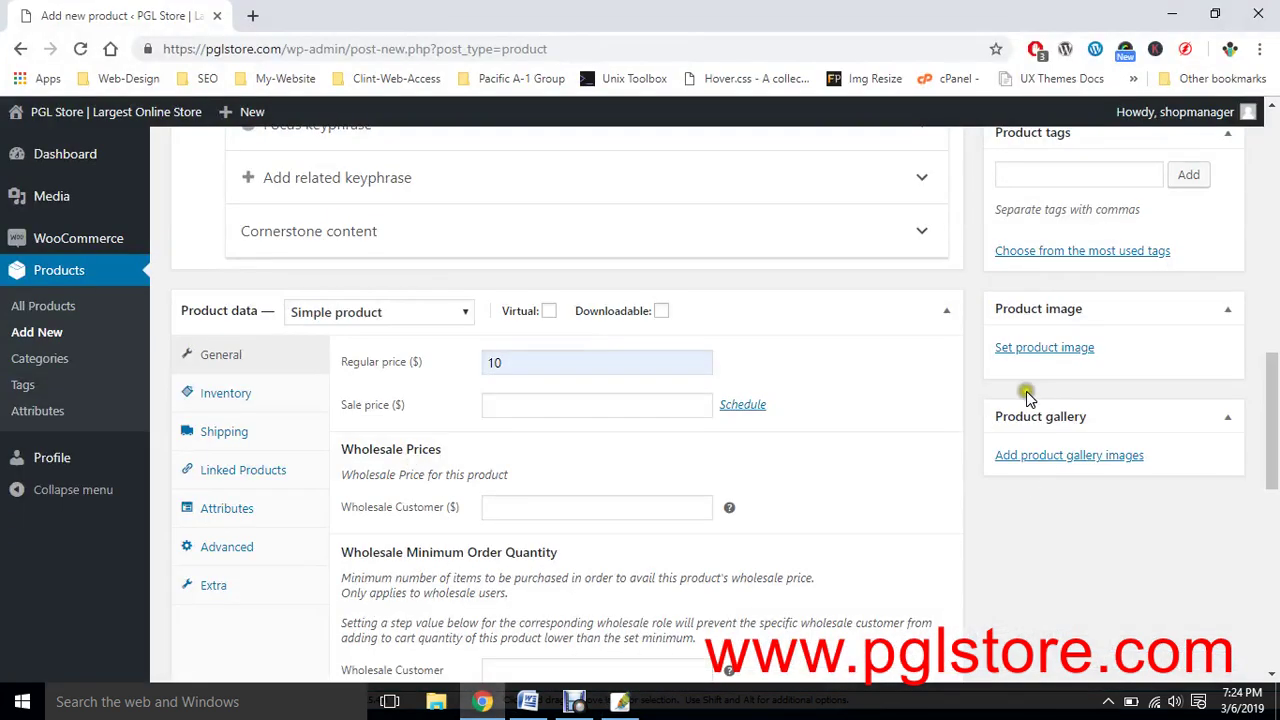
left_click(1030, 350)
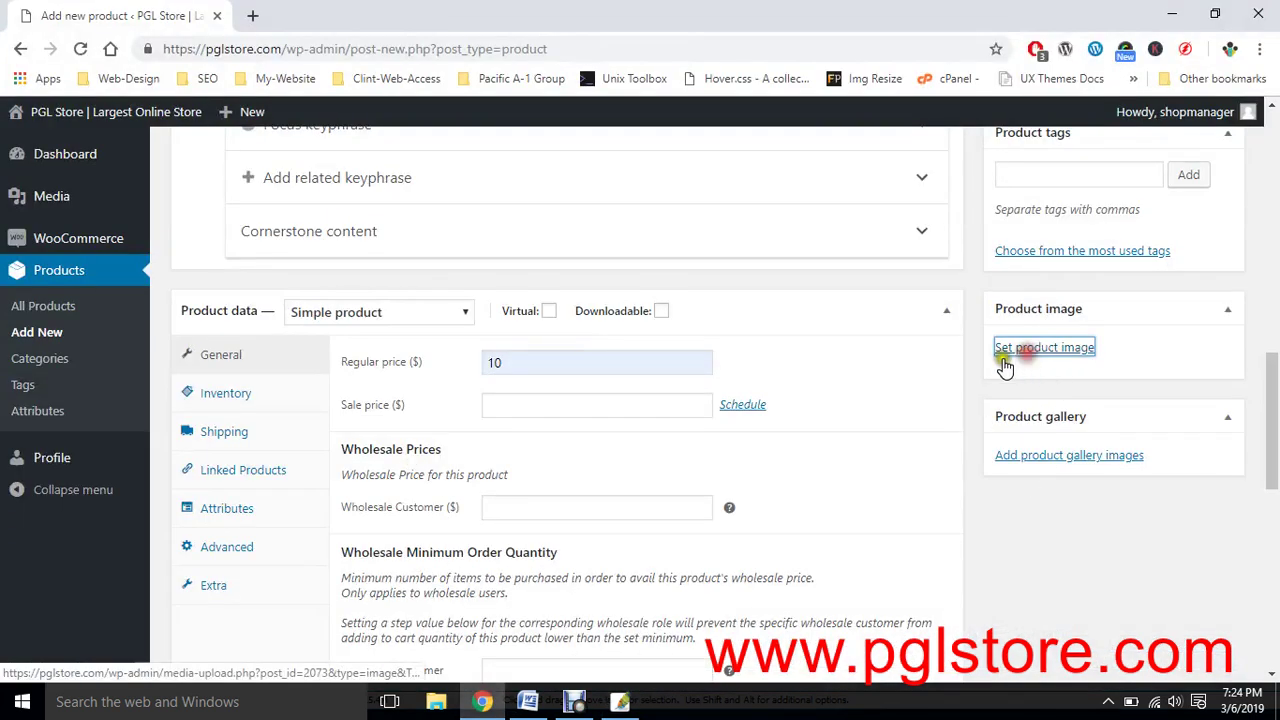
left_click(75, 192)
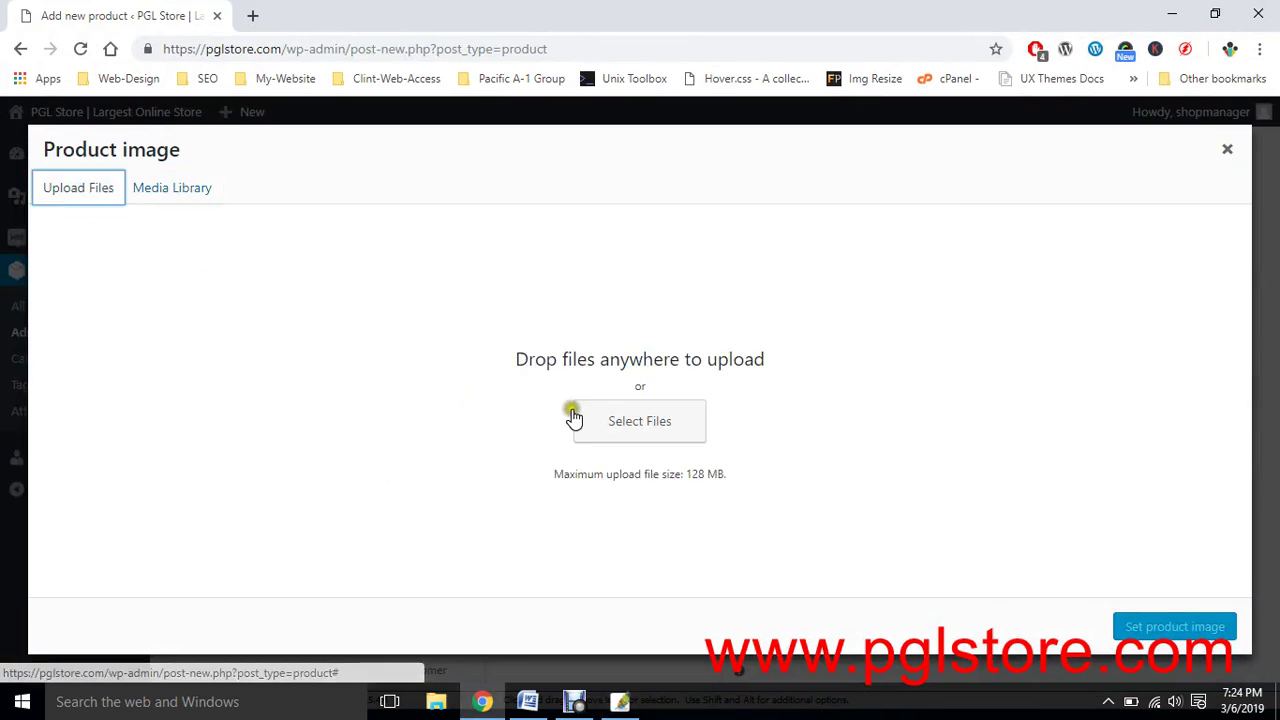
left_click(620, 706)
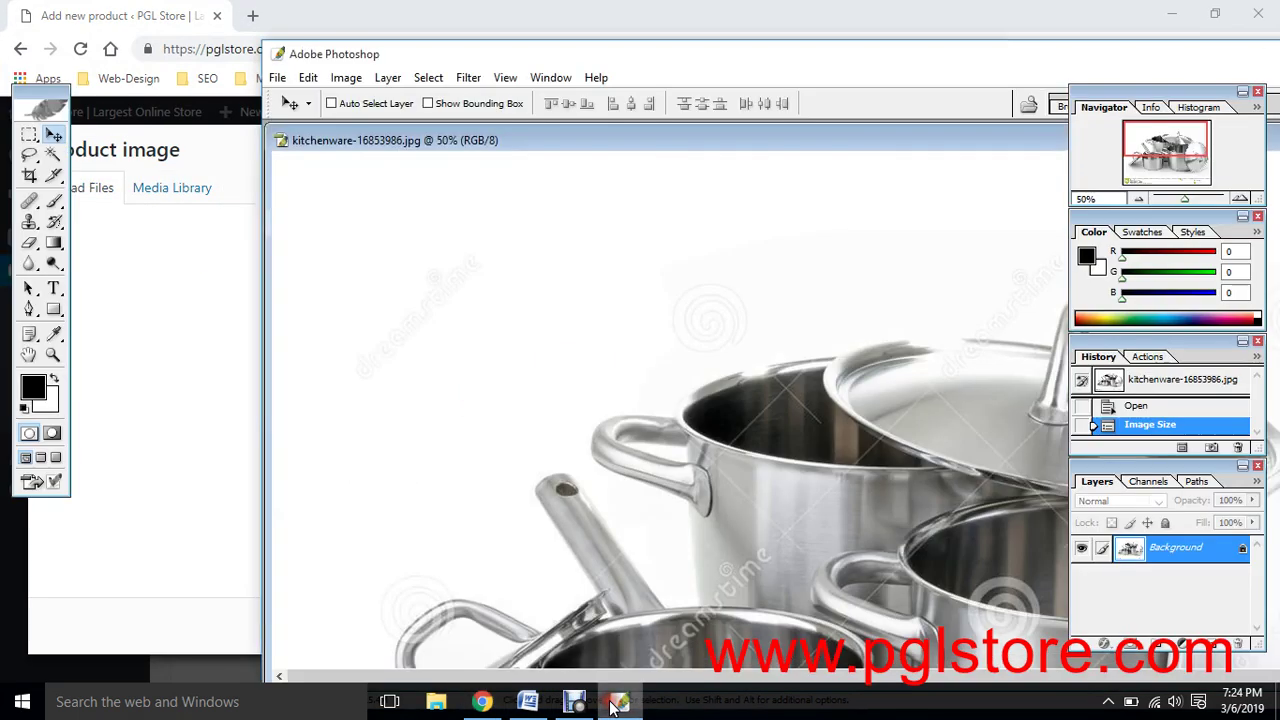
left_click(128, 8)
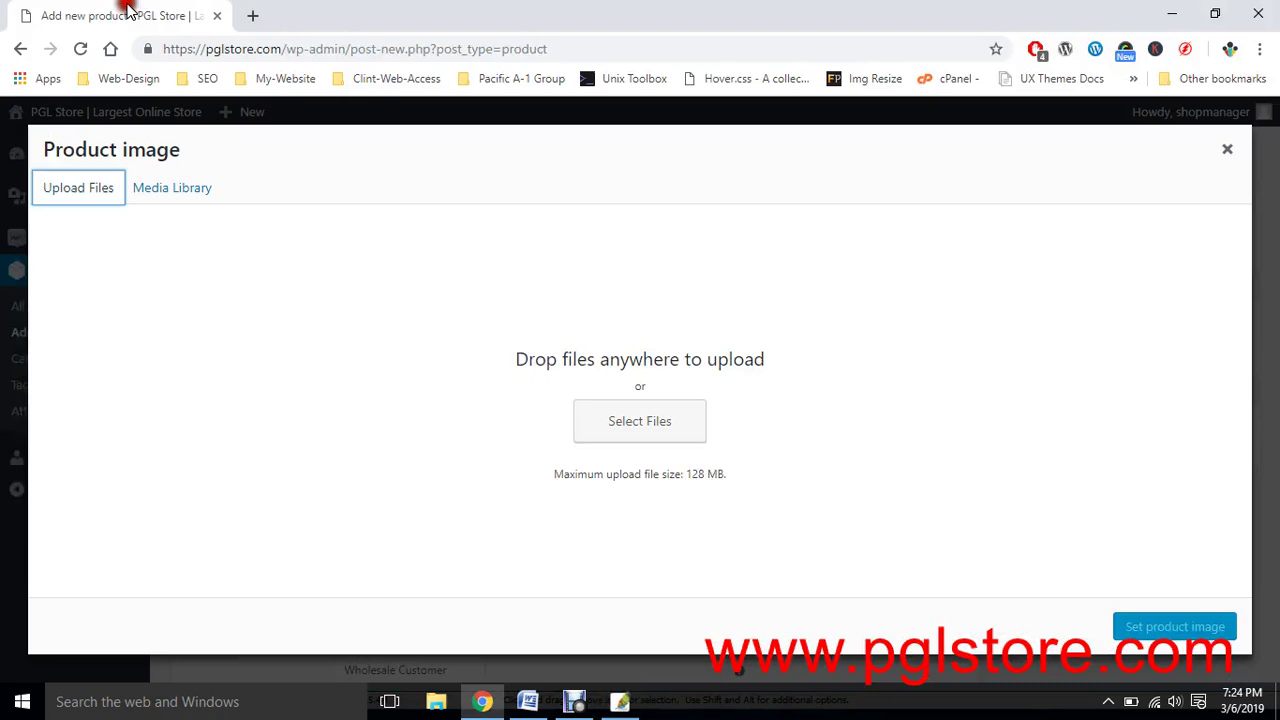
Upload kitchenware-16853986 from the Desktop folder and set it as the product image.
left_click(663, 425)
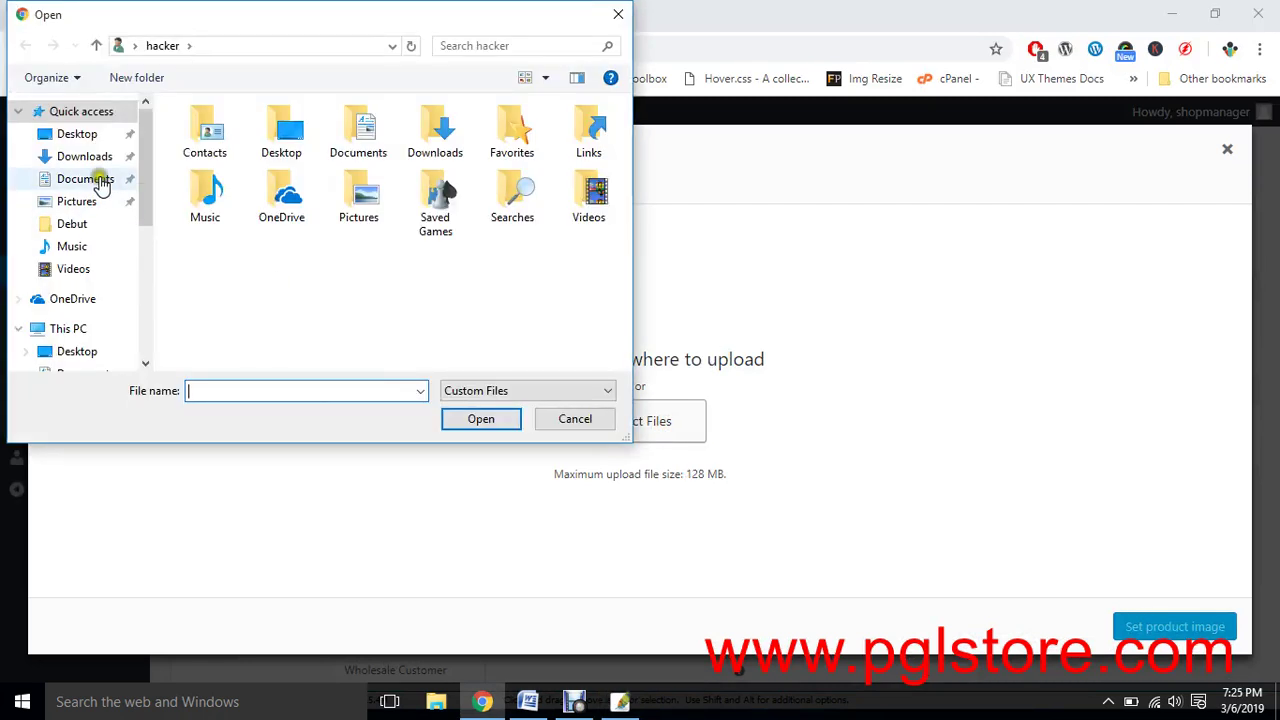
left_click(66, 133)
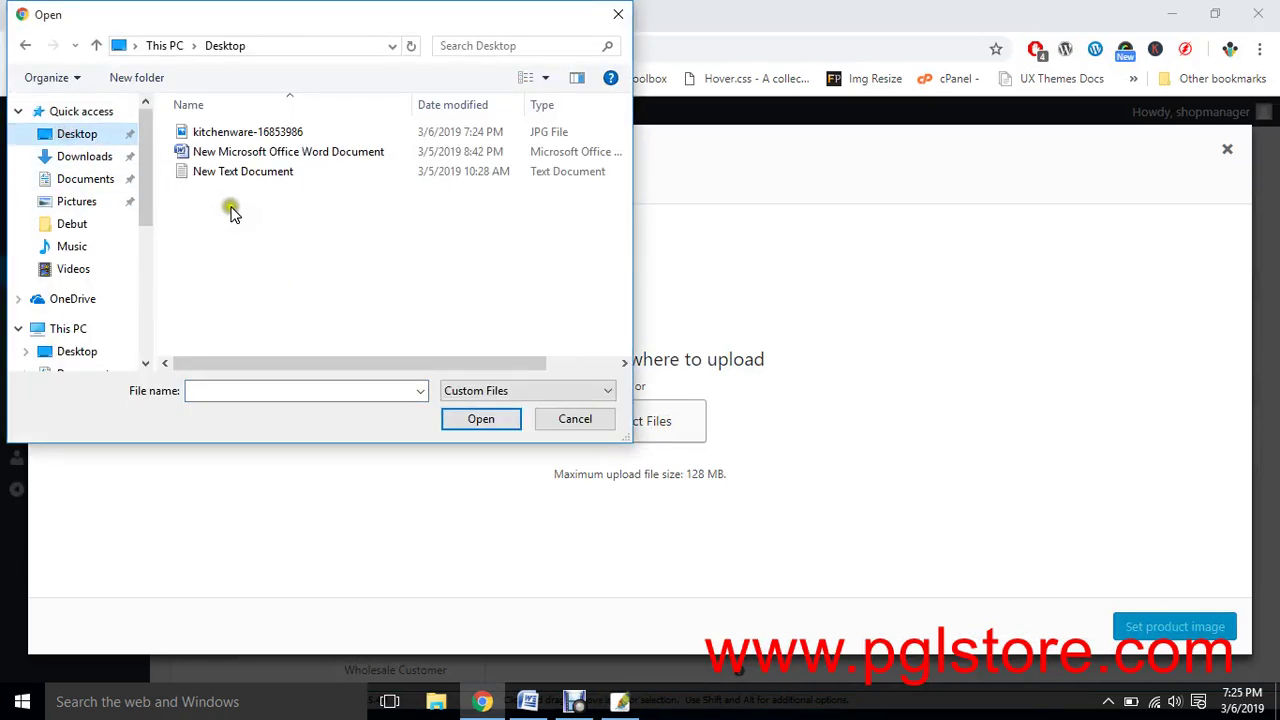
left_click(224, 133)
left_click(470, 420)
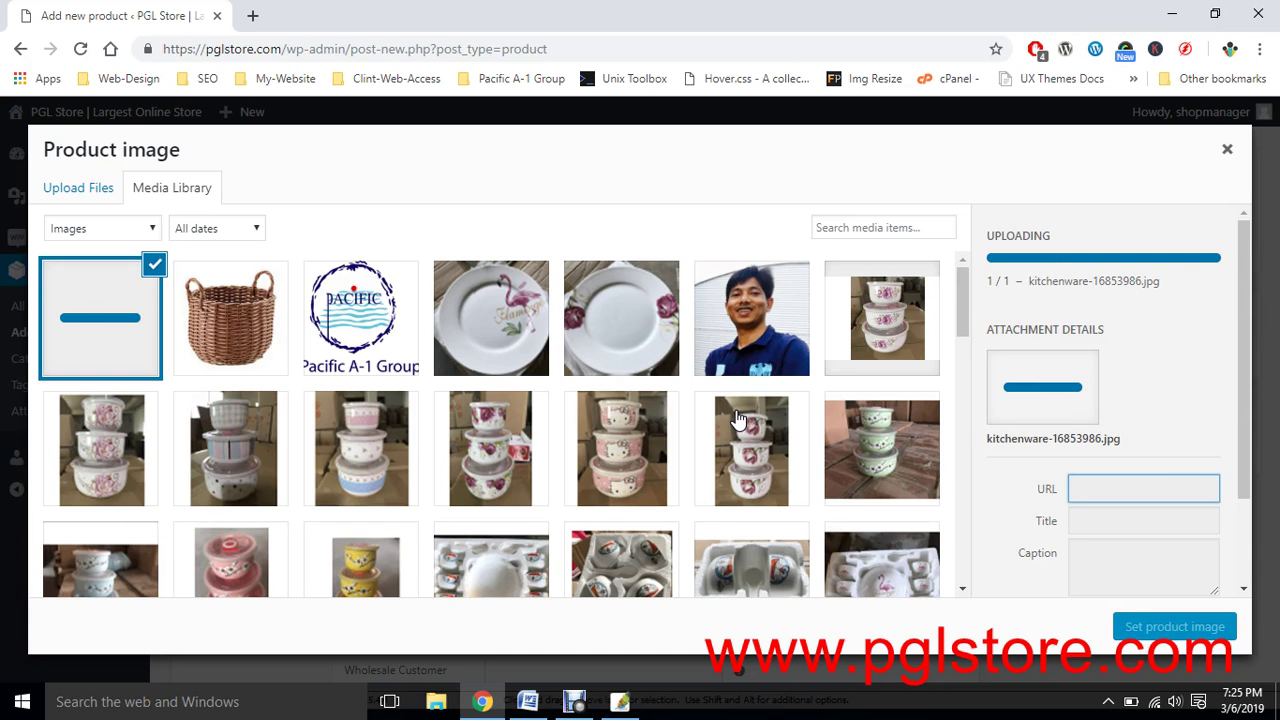
left_click(1133, 625)
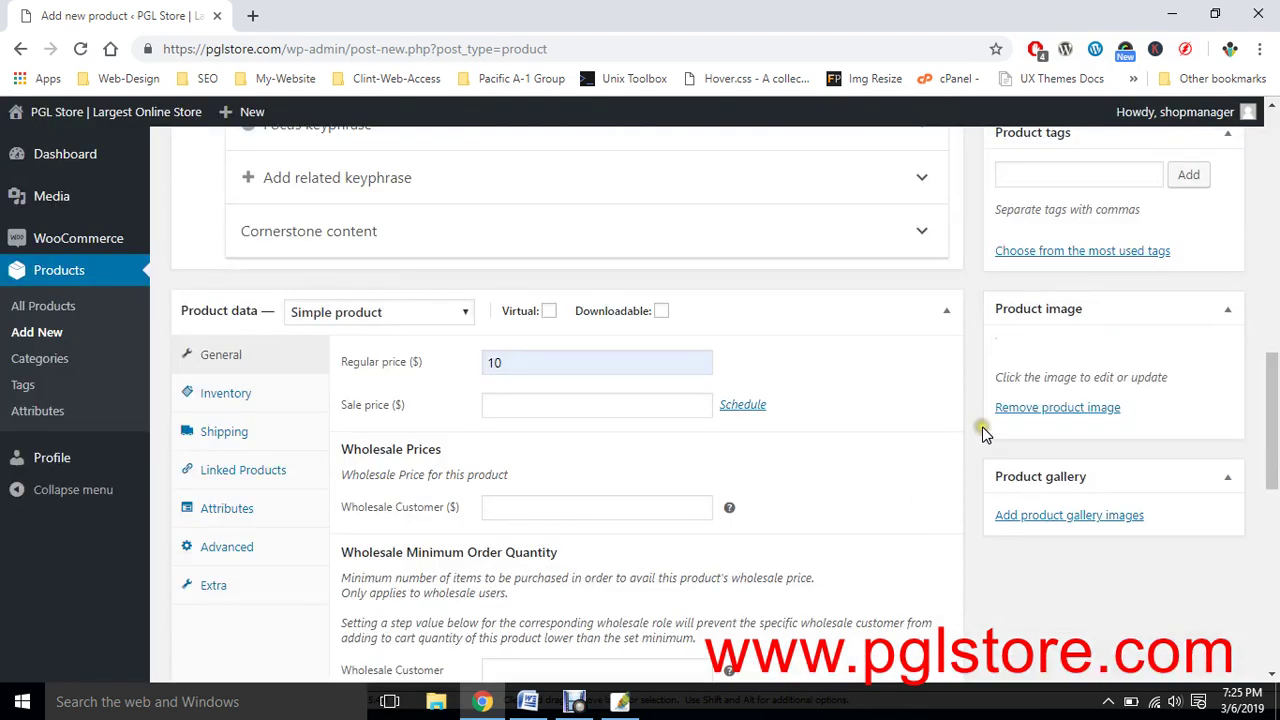
Add the uploaded kitchenware image from the media library to the product gallery.
scroll(983, 434, "down", 3)
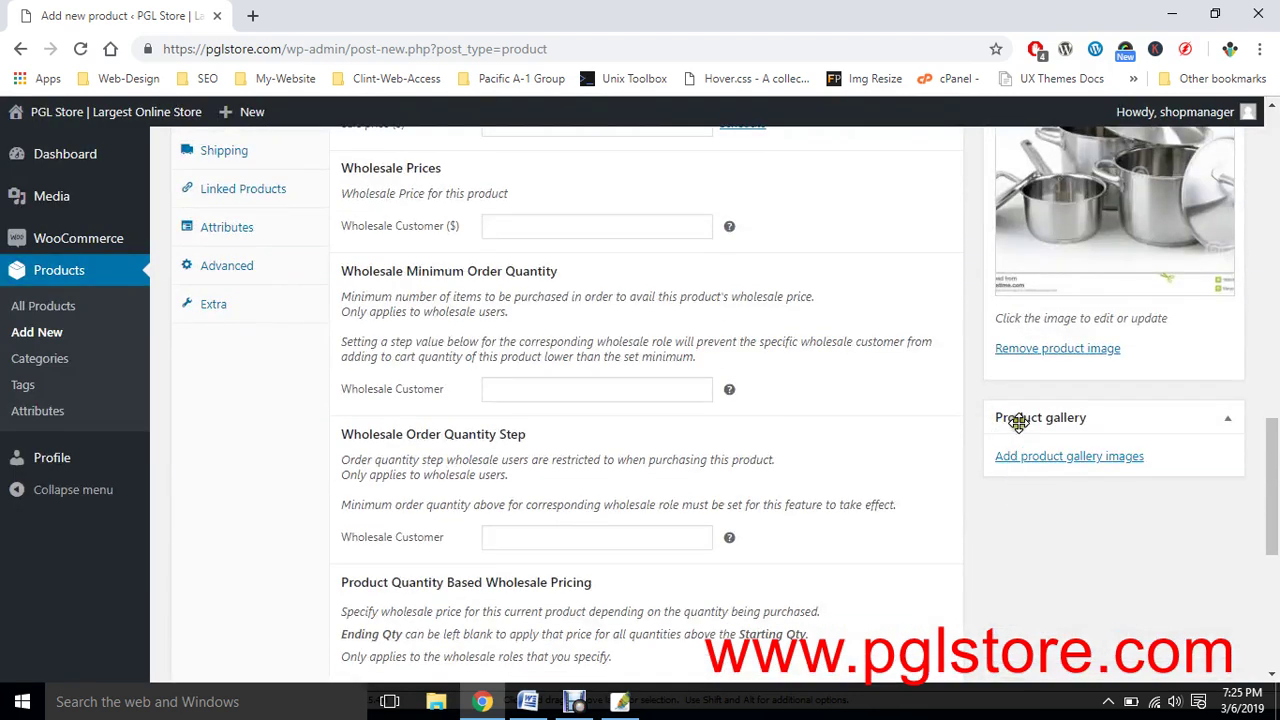
left_click(1040, 456)
left_click(150, 325)
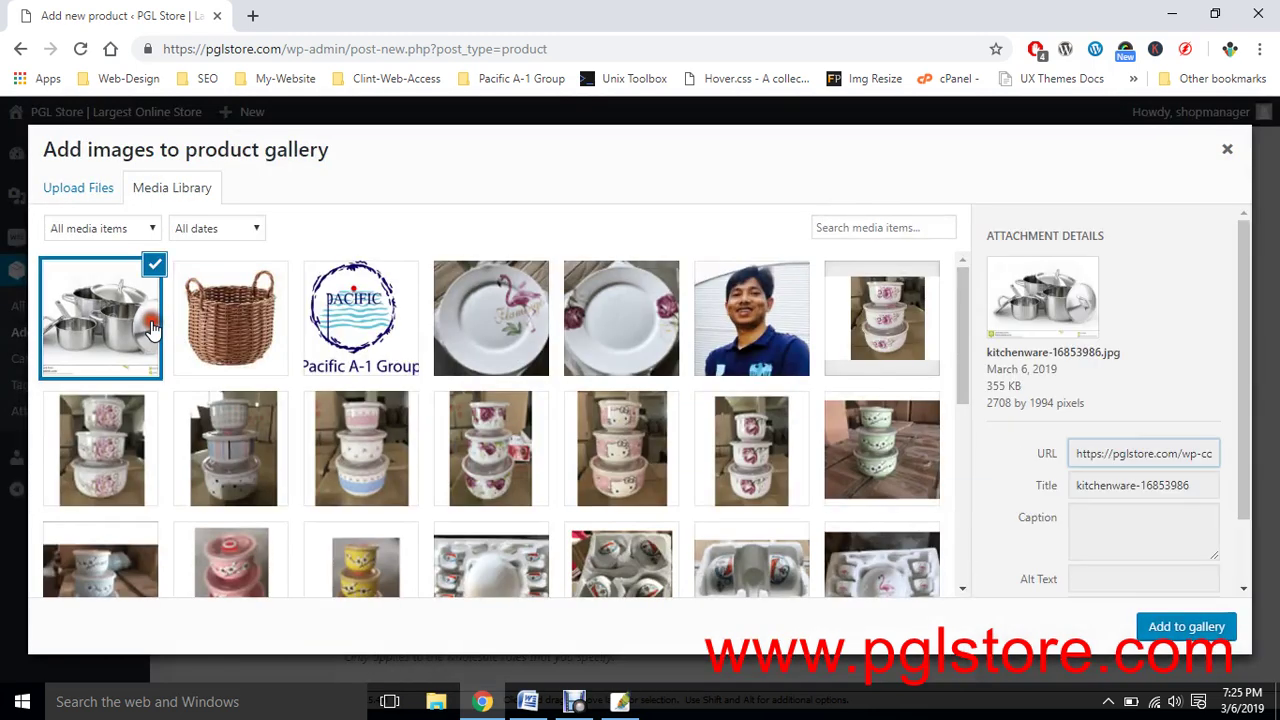
left_click(1158, 627)
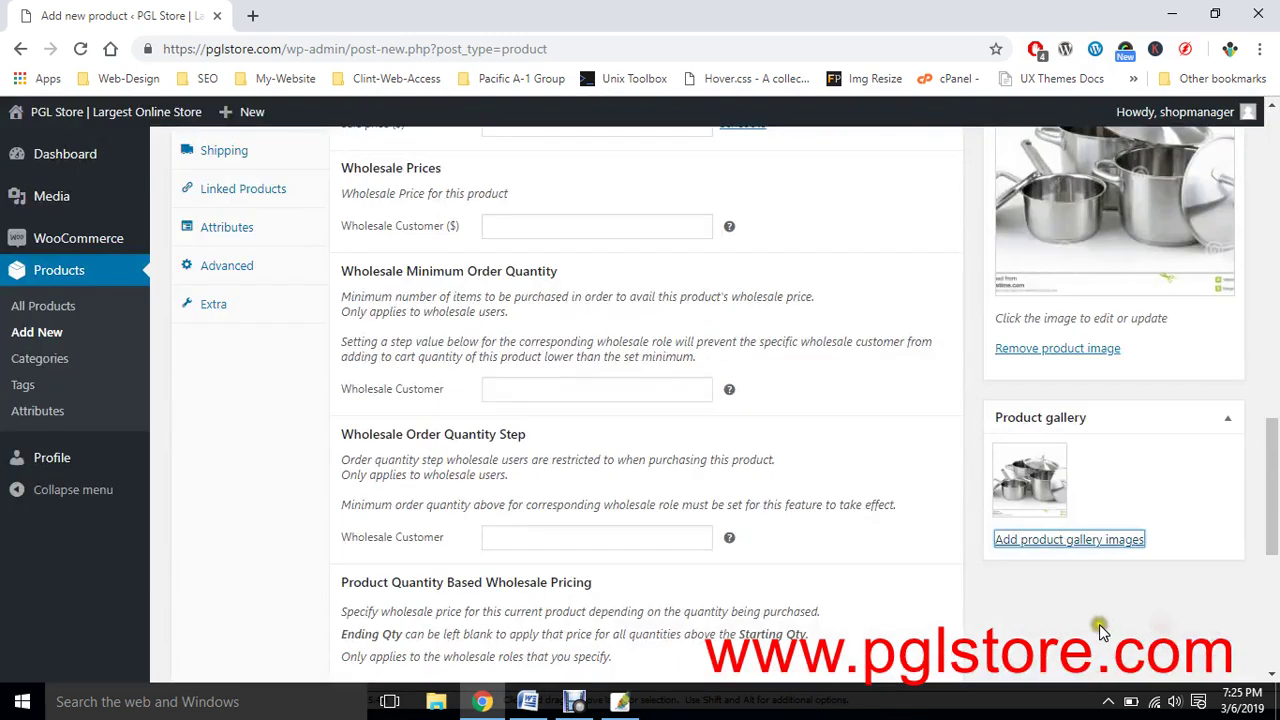
Set the wholesale customer price to $5 and the wholesale minimum order quantity to 50.
scroll(786, 363, "up", 4)
scroll(786, 365, "down", 4)
left_click(519, 229)
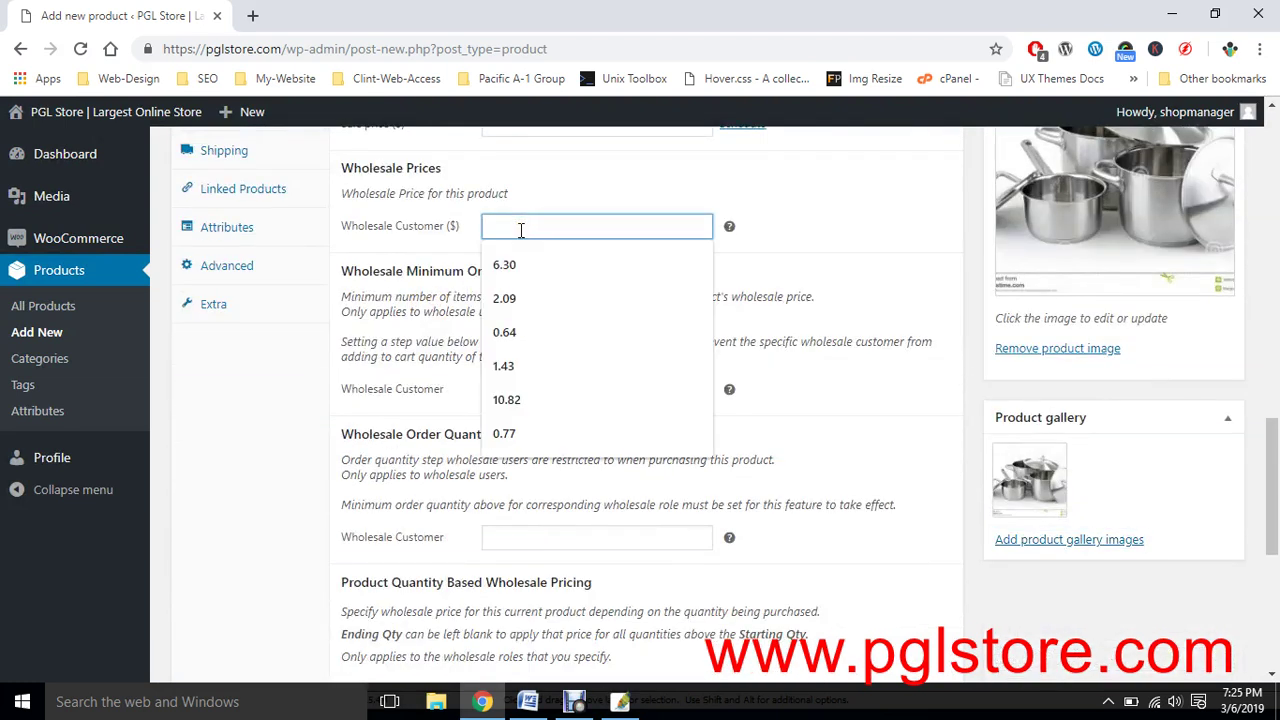
type("5")
left_click(525, 252)
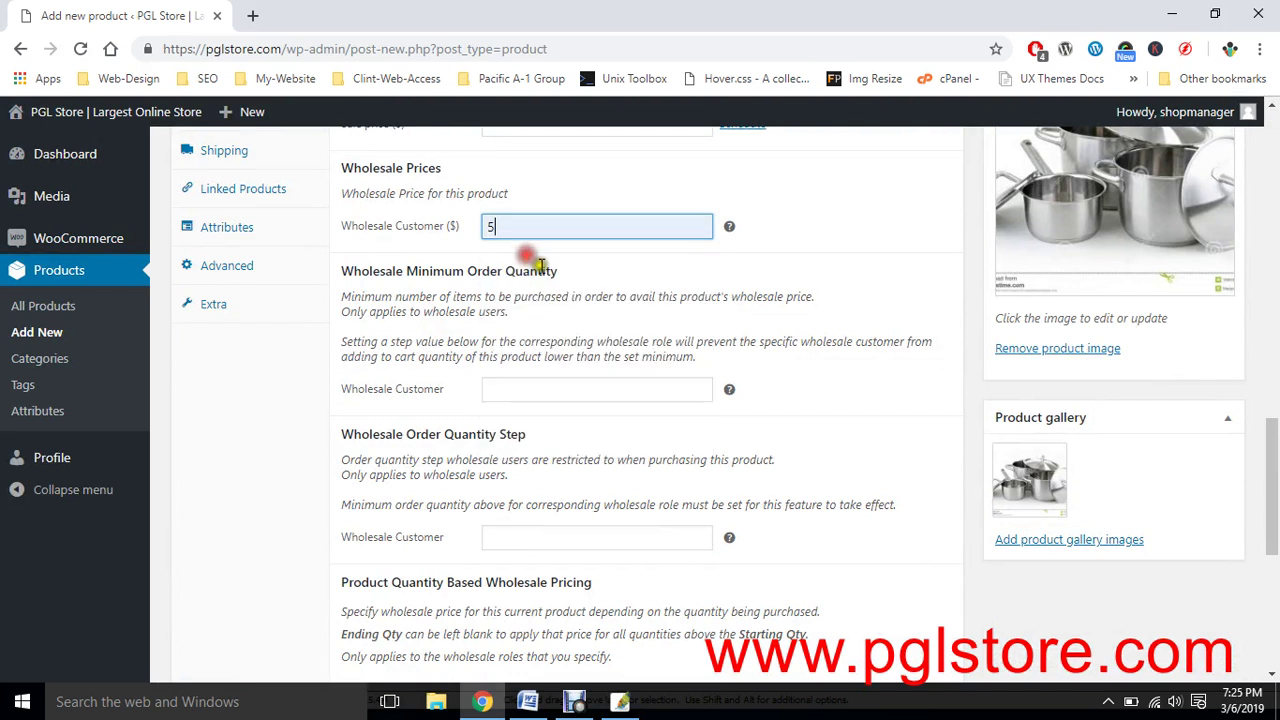
left_click(524, 390)
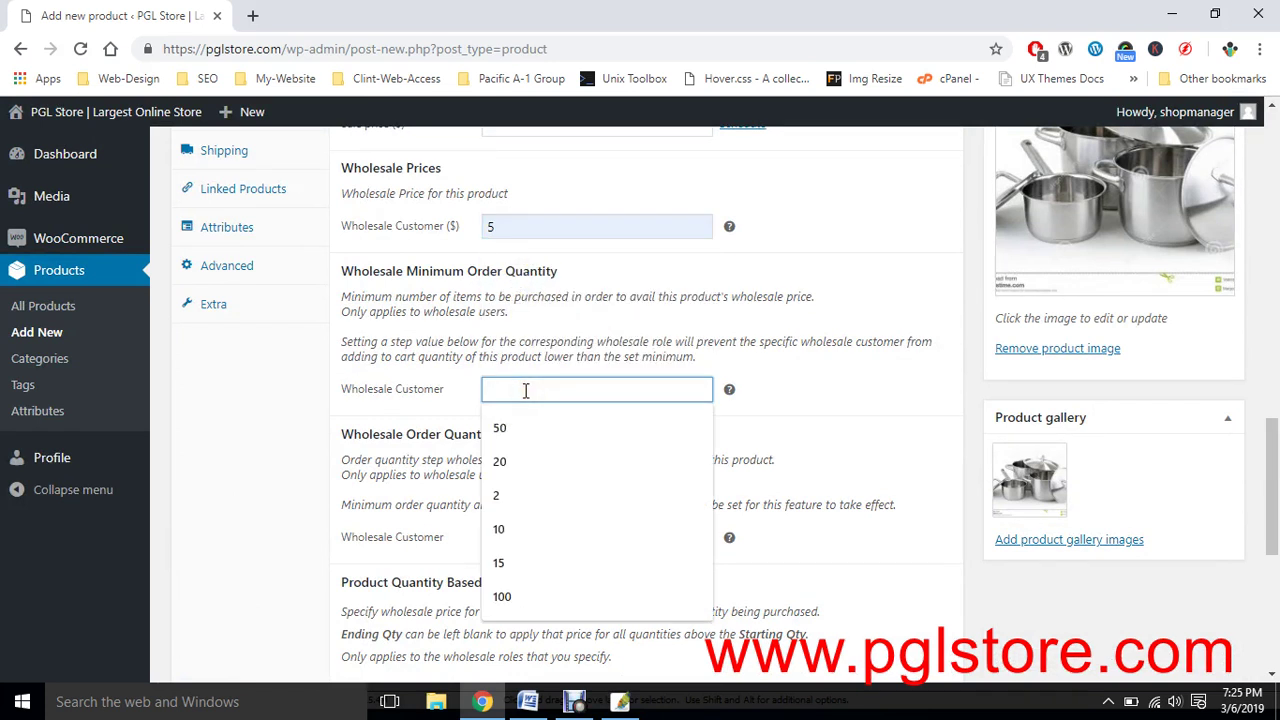
type("50")
left_click(600, 415)
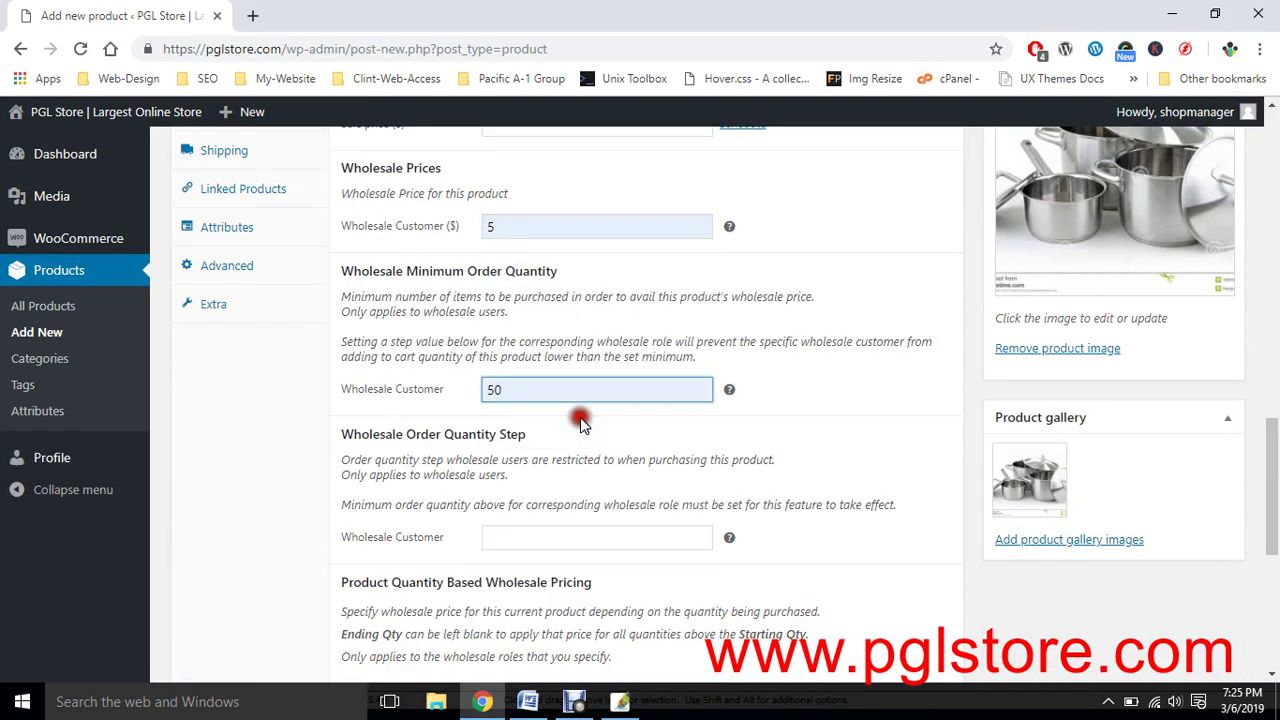
Copy the explanatory text under Product Quantity Based Wholesale Pricing and paste it into the product short description.
scroll(734, 380, "up", 4)
scroll(735, 392, "down", 5)
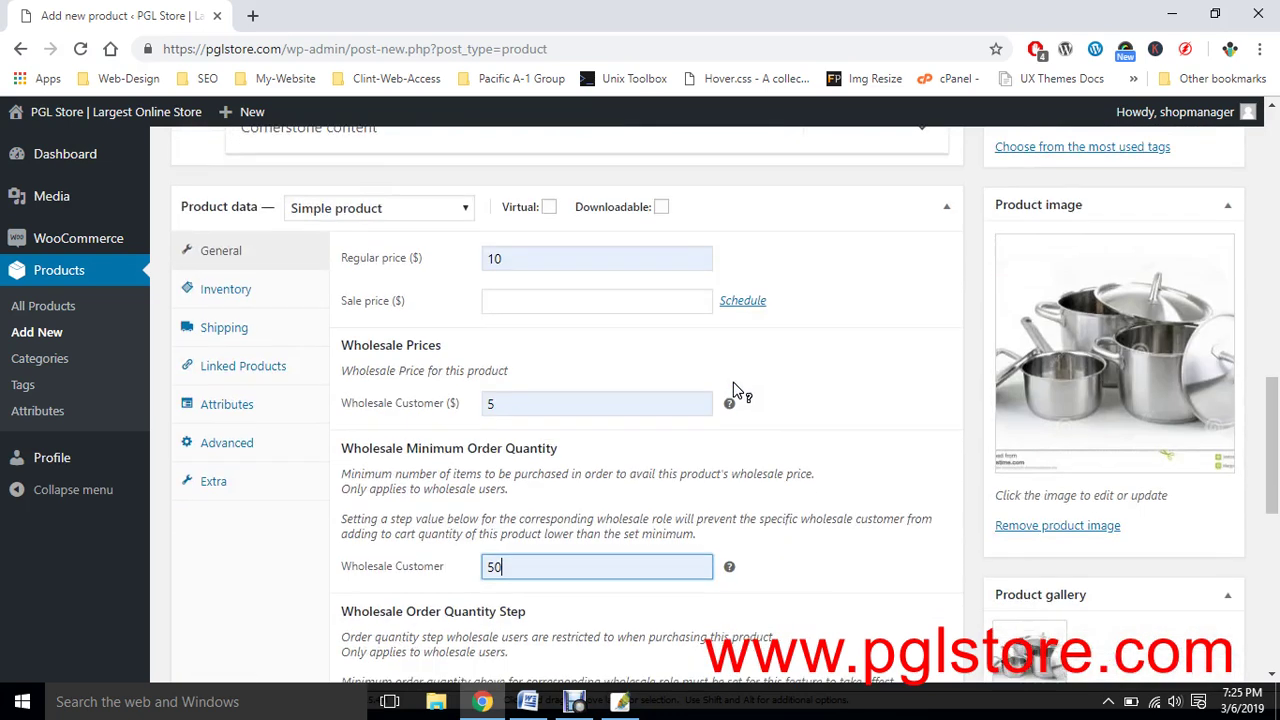
scroll(838, 482, "down", 3)
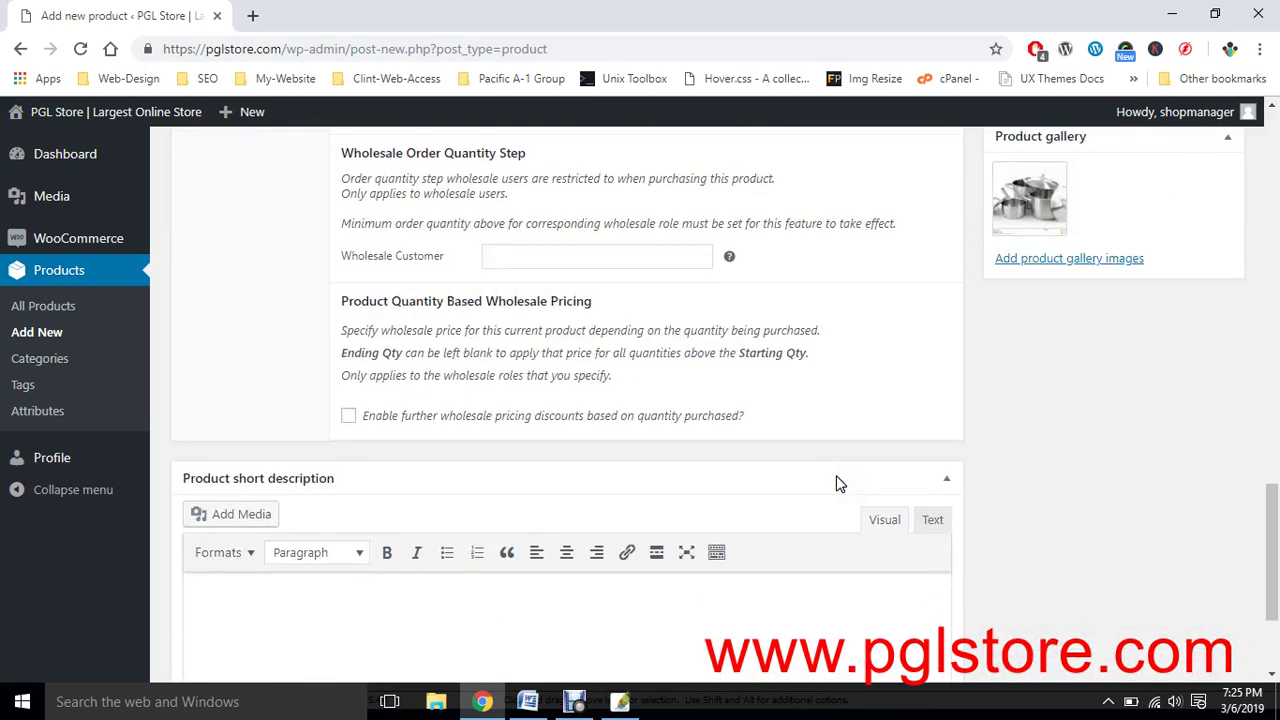
left_click_drag(343, 333, 636, 378)
key("ctrl+c")
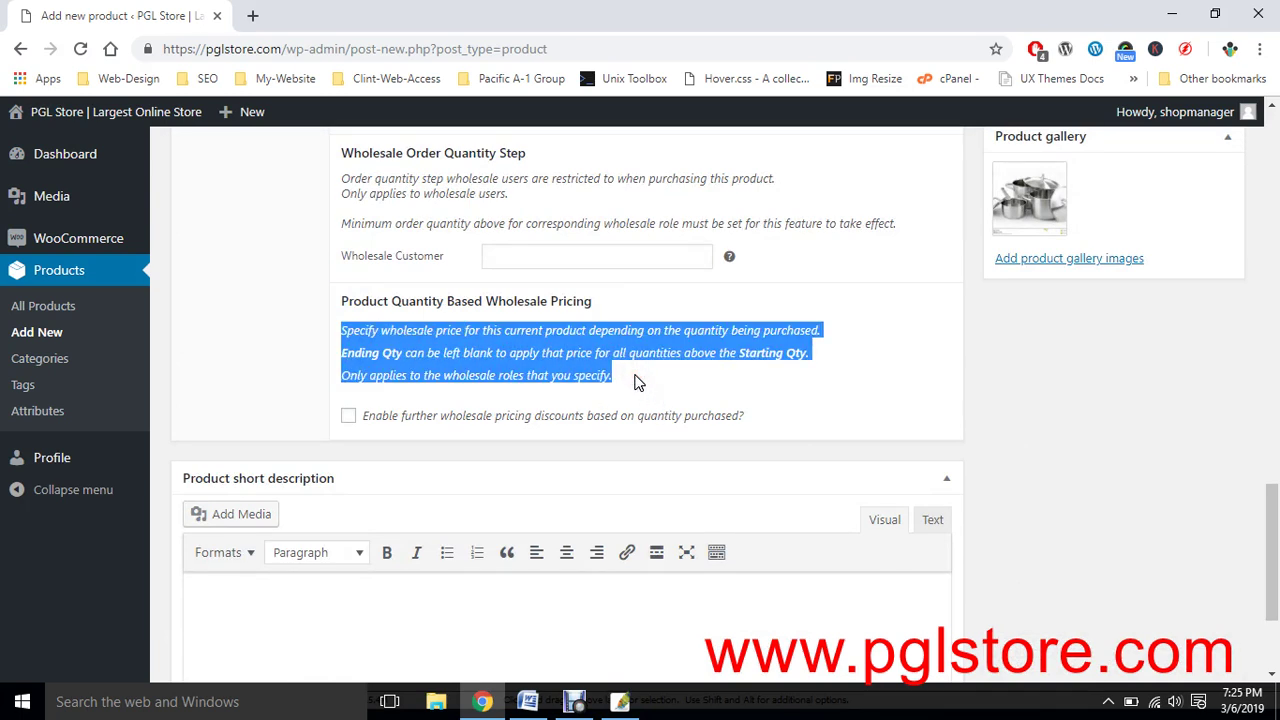
left_click(303, 613)
key("ctrl+v")
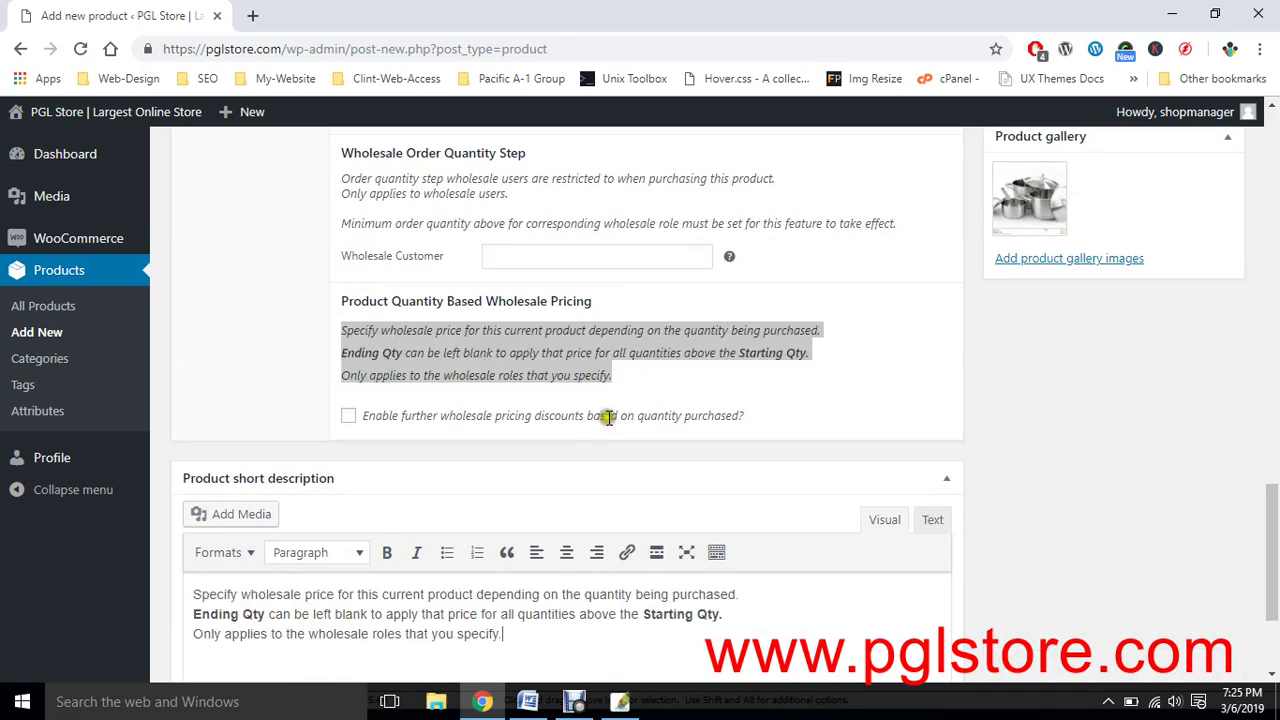
Paste the same copied text into the main product description below the product title.
scroll(608, 414, "up", 20)
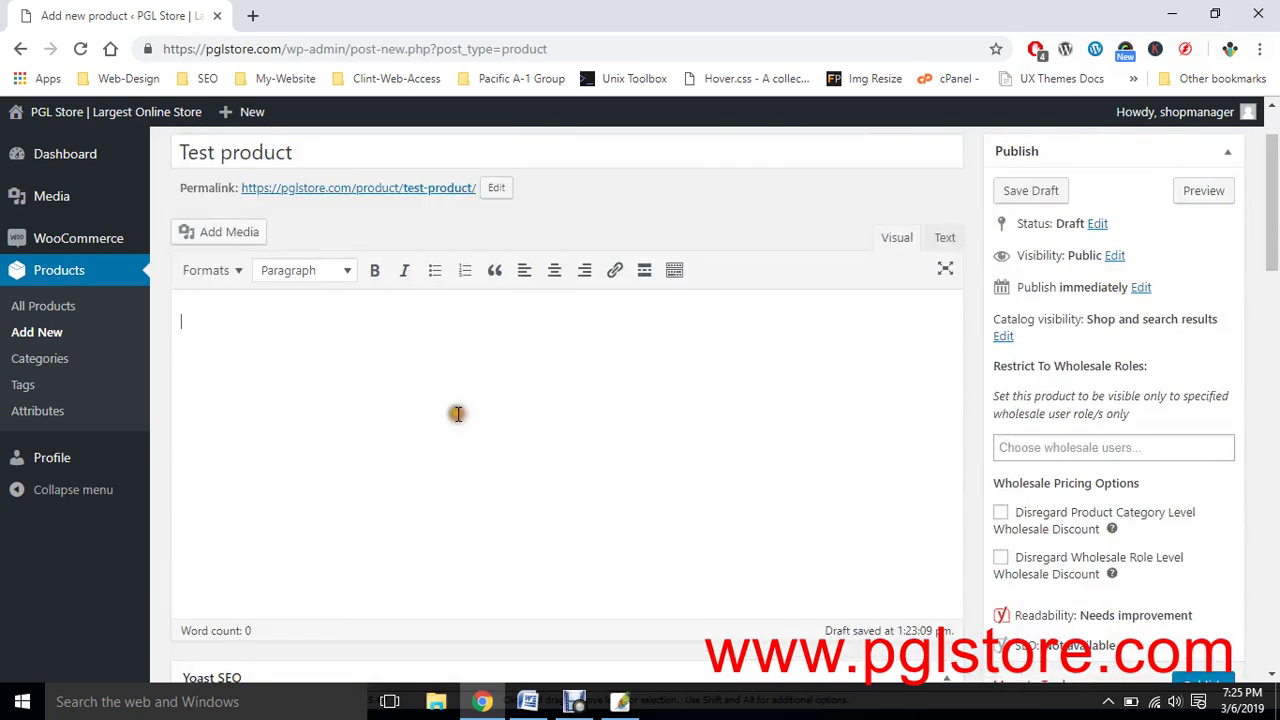
key("ctrl+v")
scroll(457, 414, "down", 20)
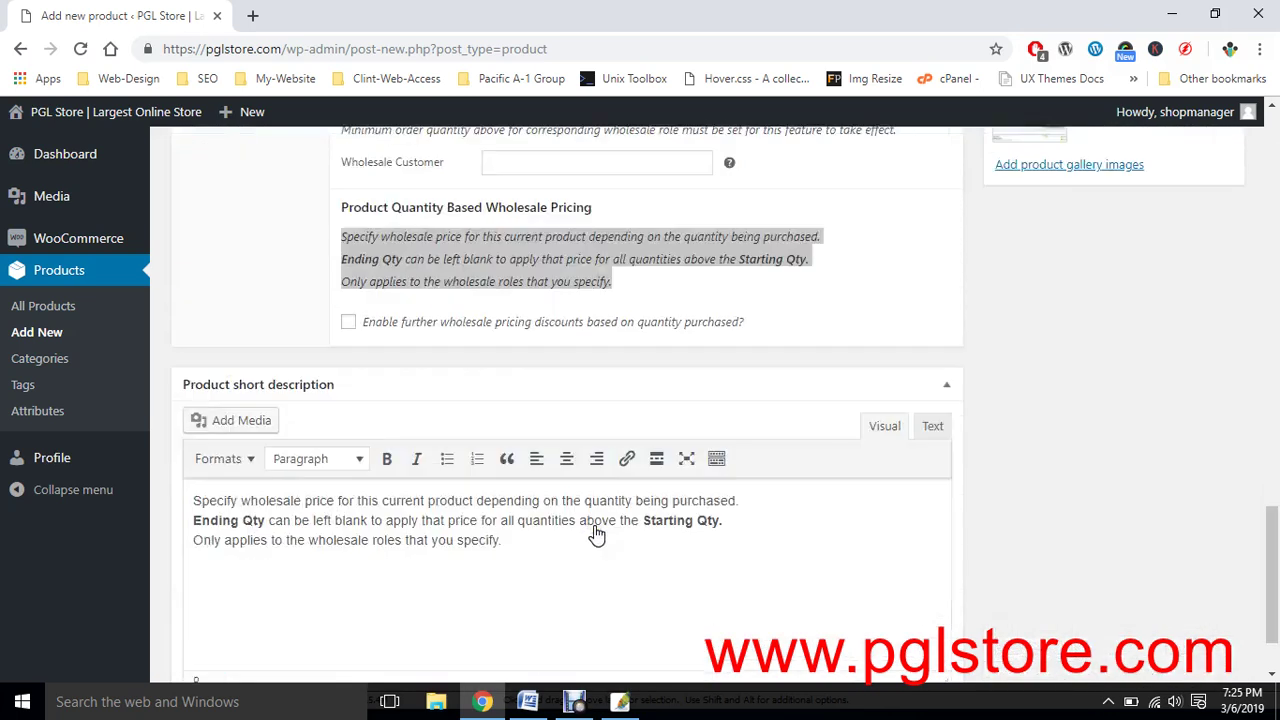
Create a new product category named test-category and assign it to the product.
scroll(596, 536, "up", 4)
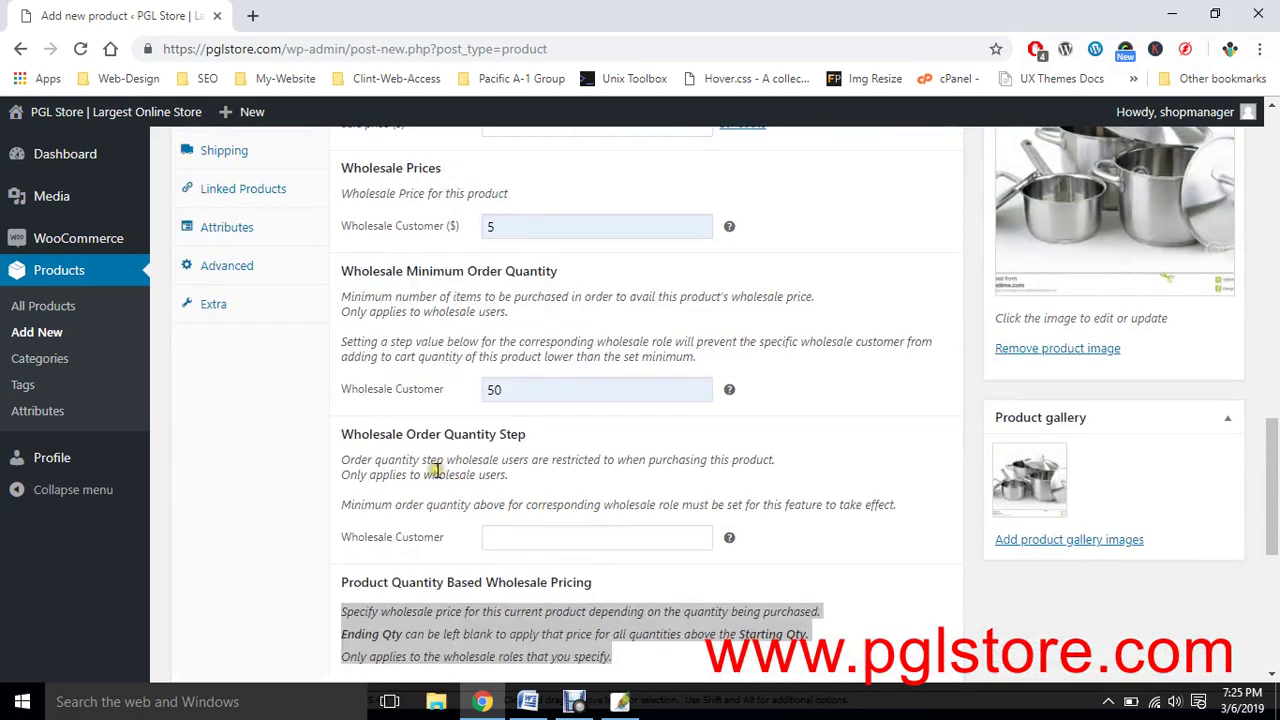
left_click(437, 470)
scroll(437, 470, "up", 3)
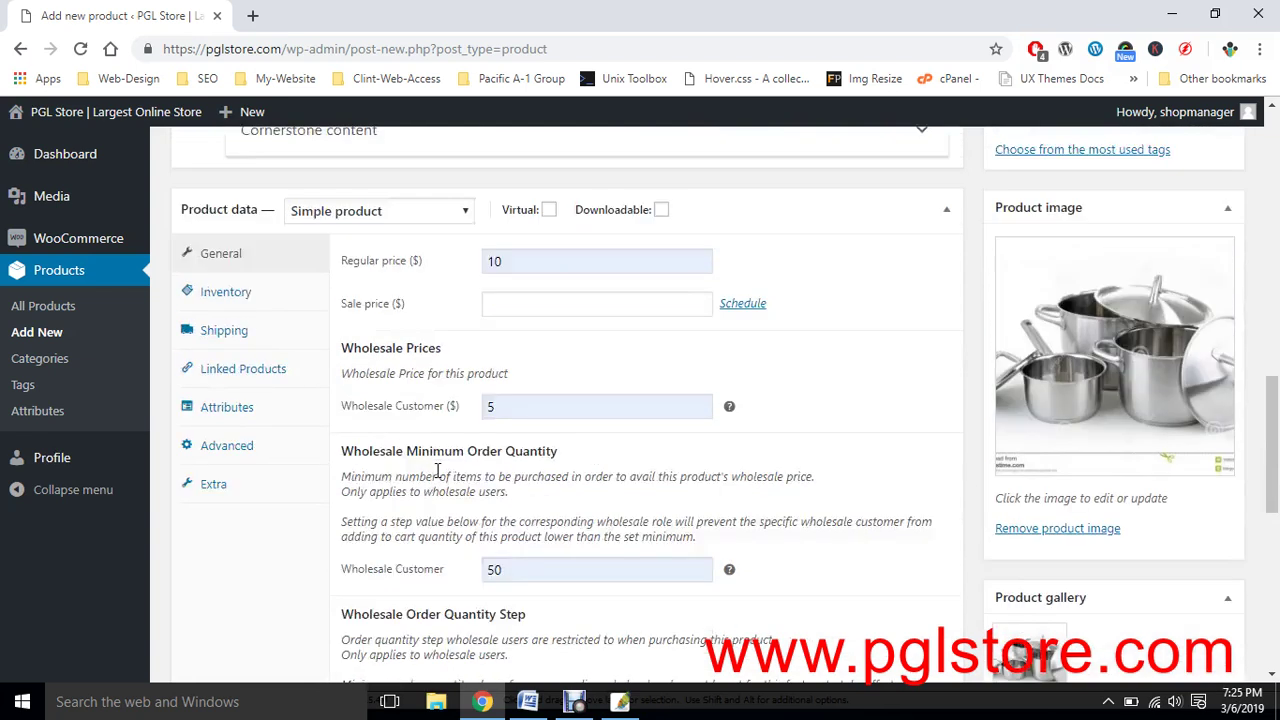
scroll(437, 470, "up", 7)
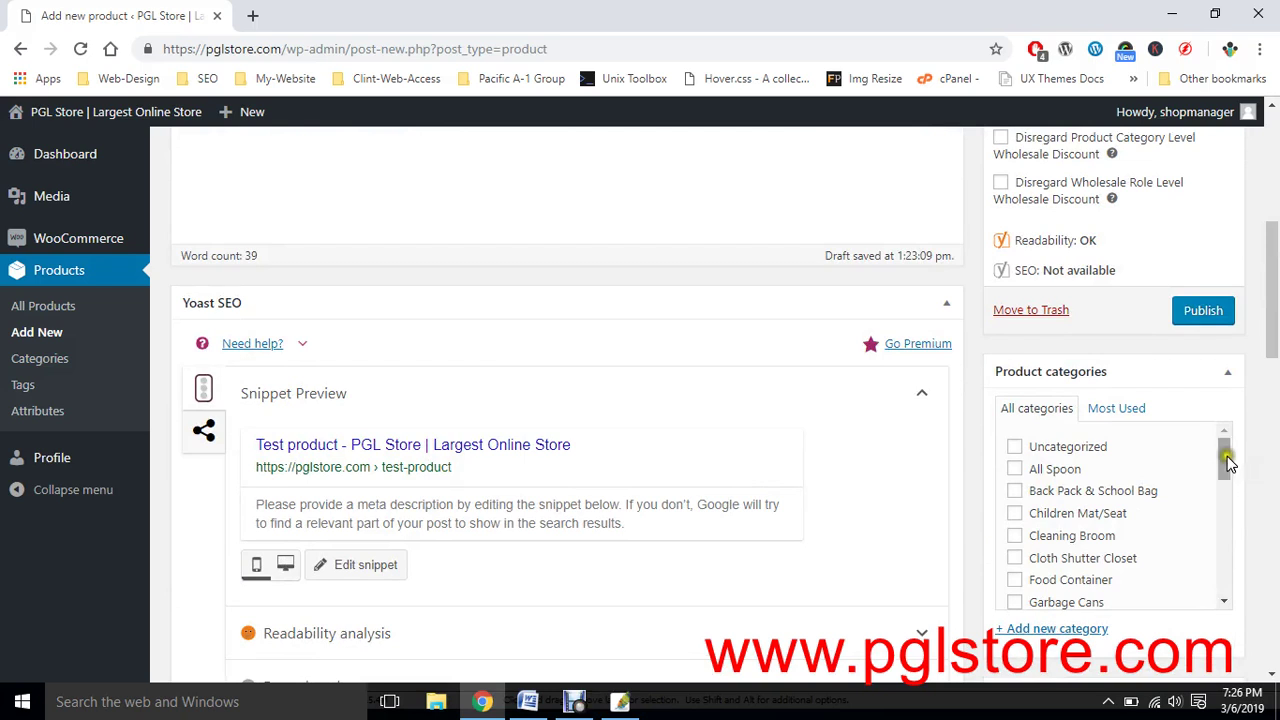
left_click_drag(1227, 456, 1234, 591)
scroll(1269, 503, "down", 3)
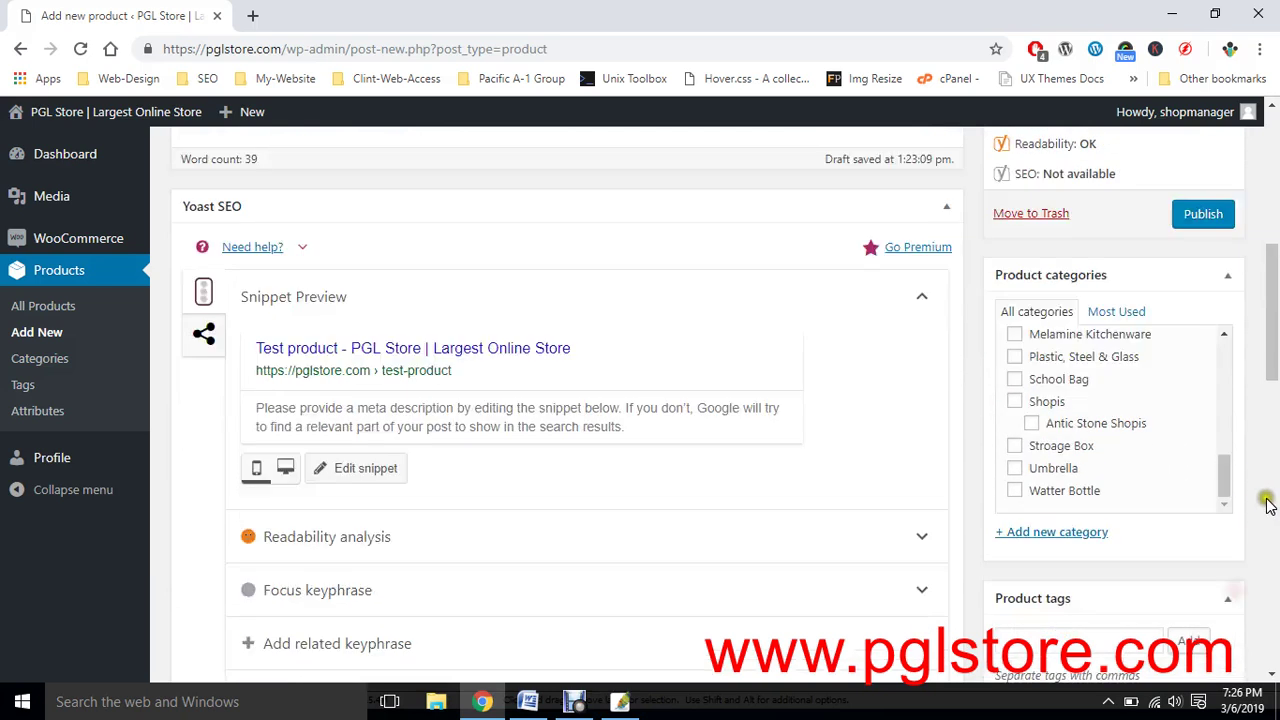
left_click(1030, 350)
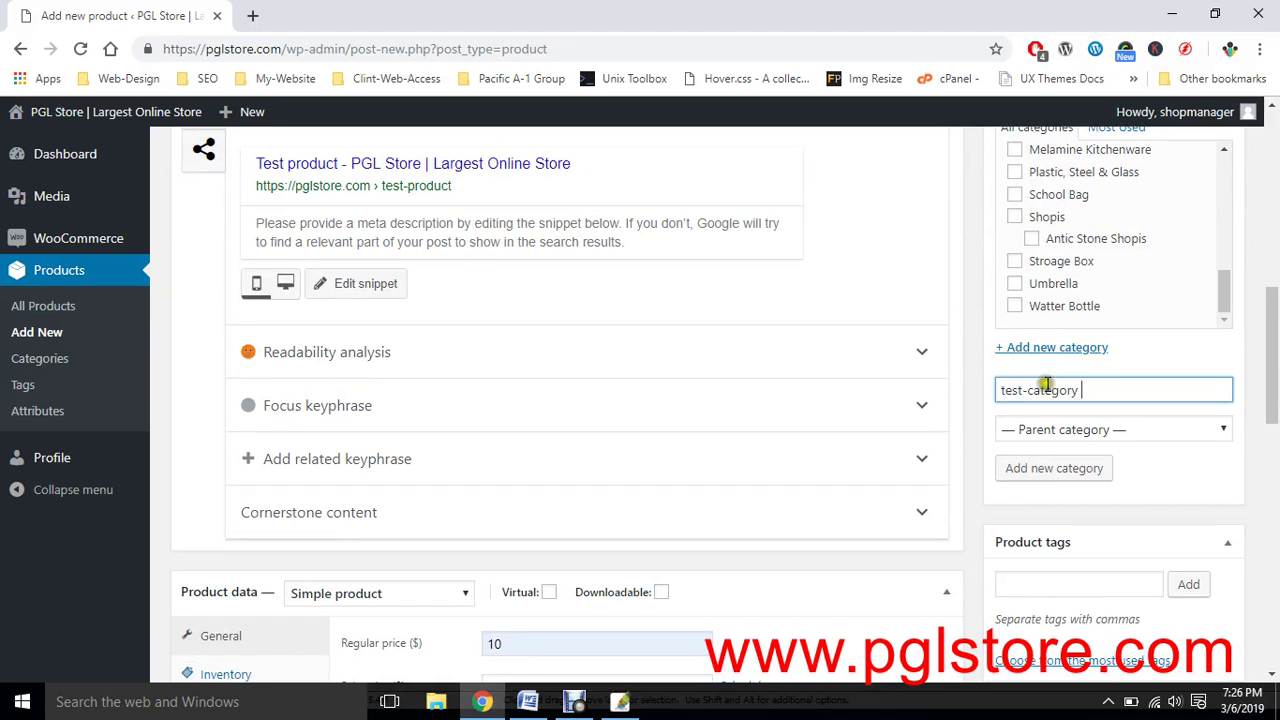
type("test-category")
left_click(1060, 467)
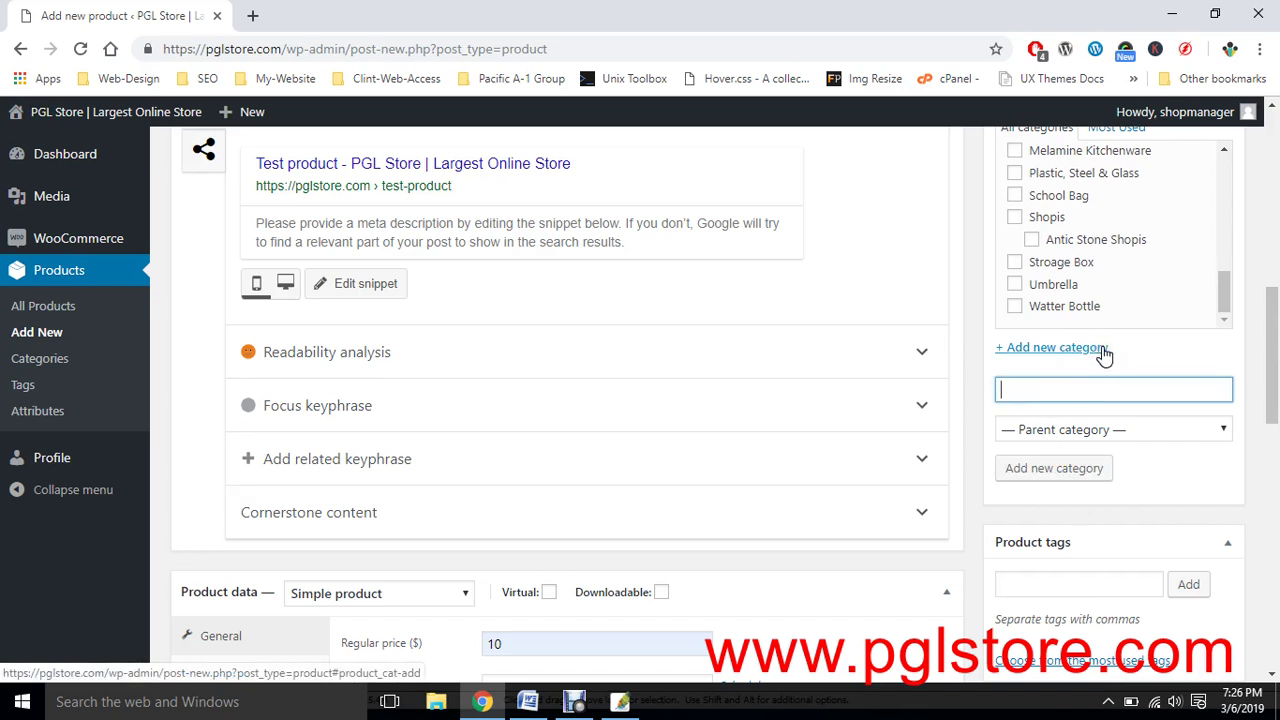
scroll(1197, 286, "up", 10)
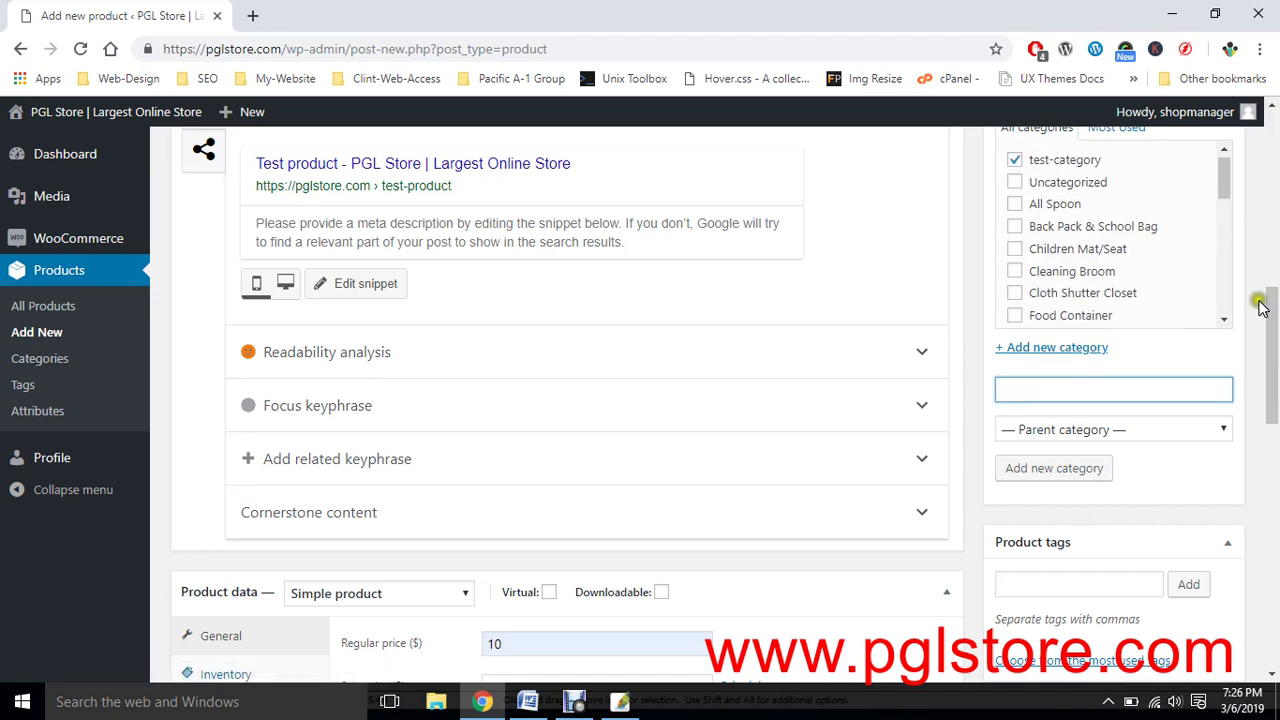
left_click_drag(1270, 312, 1270, 275)
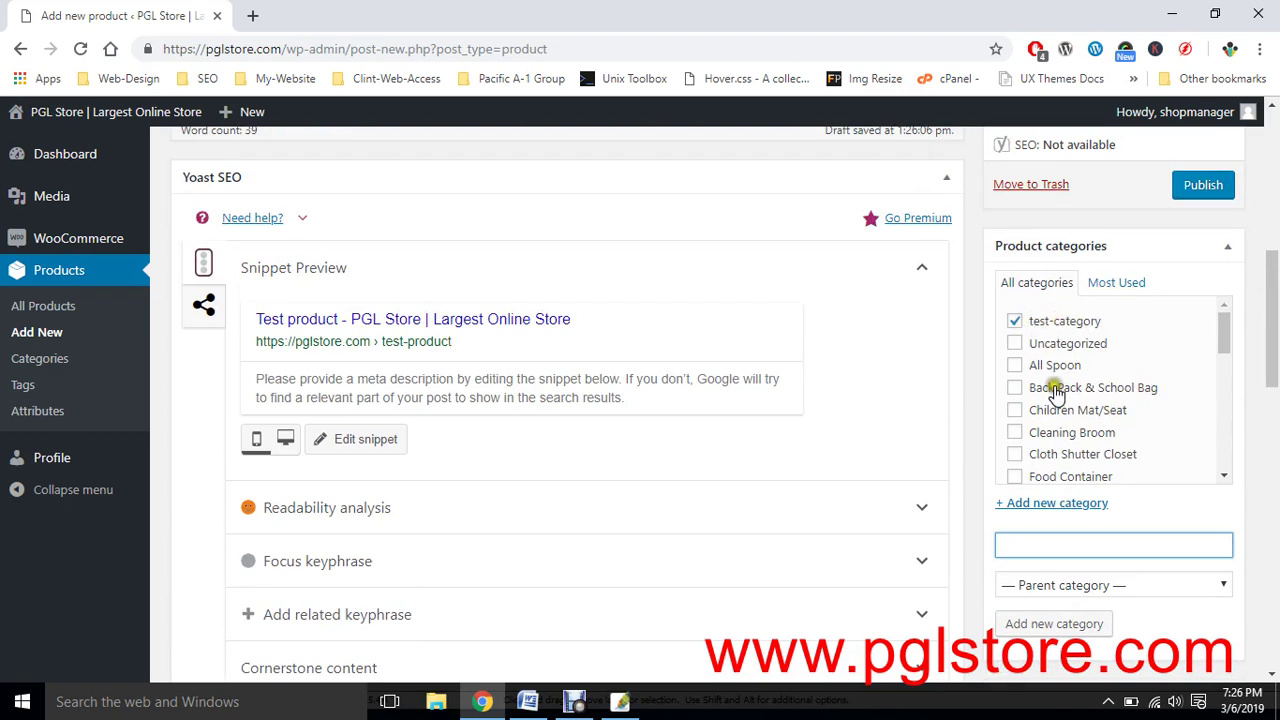
Publish the Test product.
scroll(1249, 451, "down", 8)
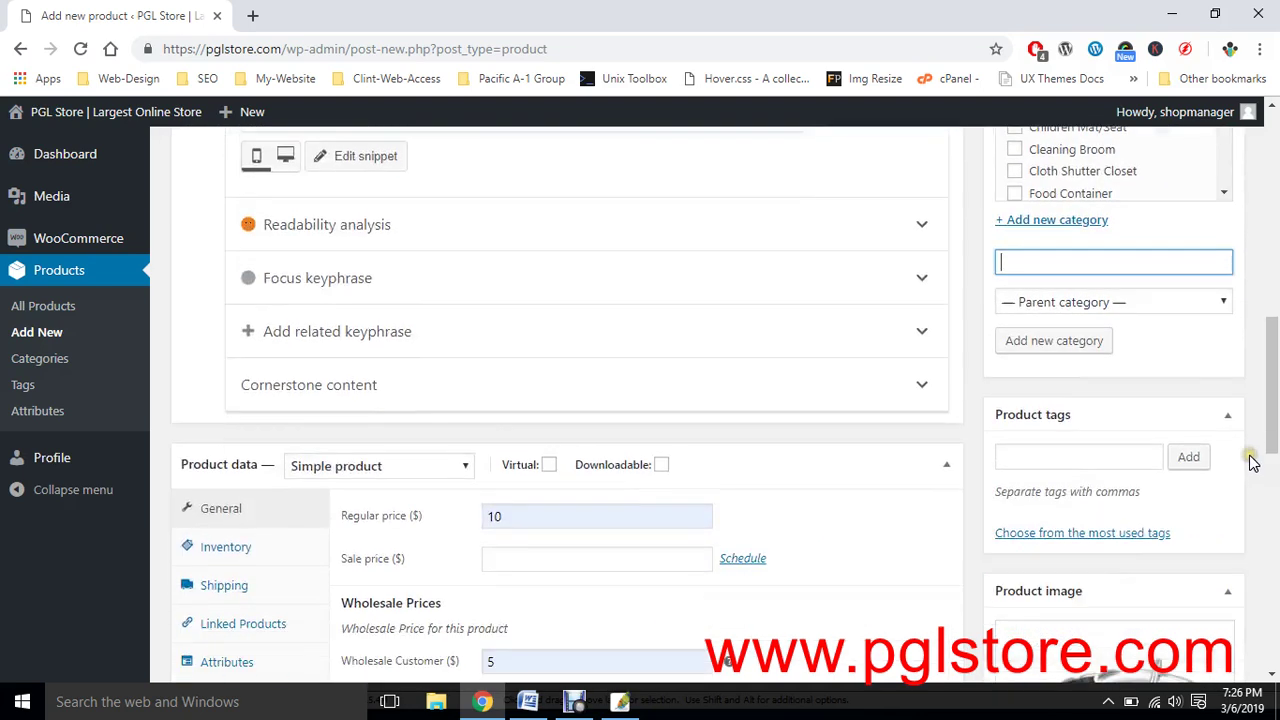
scroll(800, 383, "up", 8)
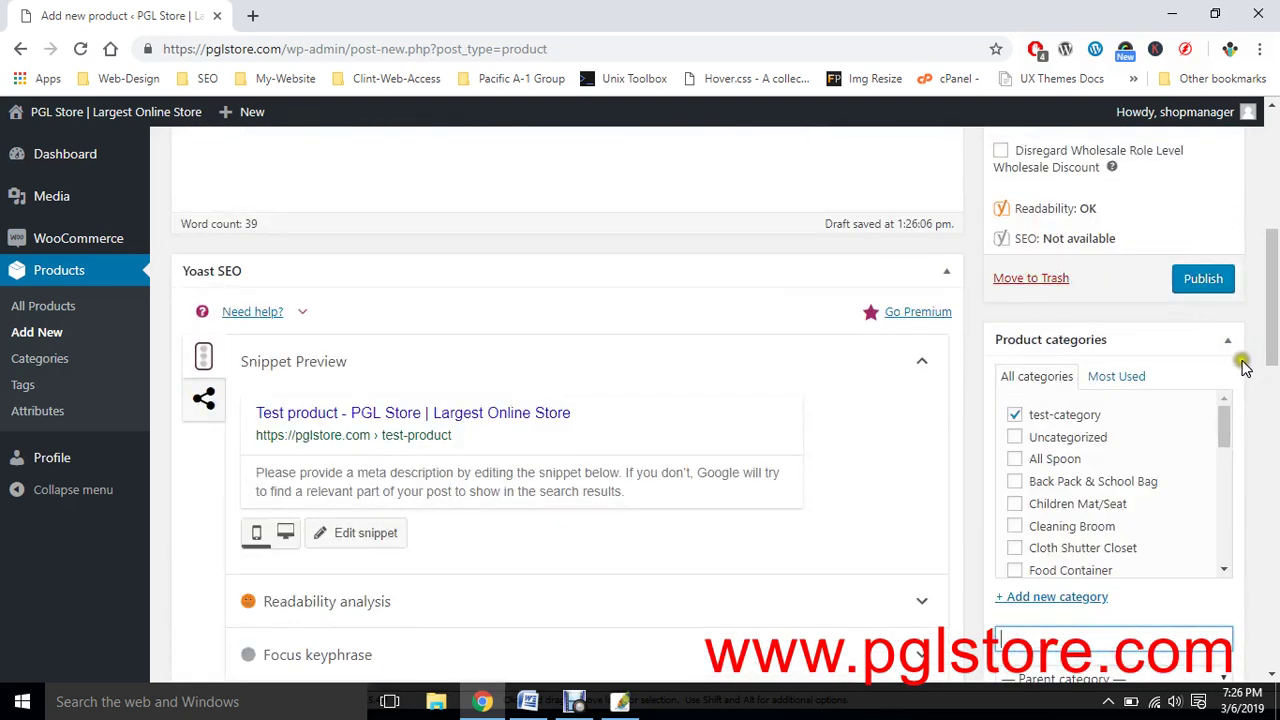
left_click(1203, 281)
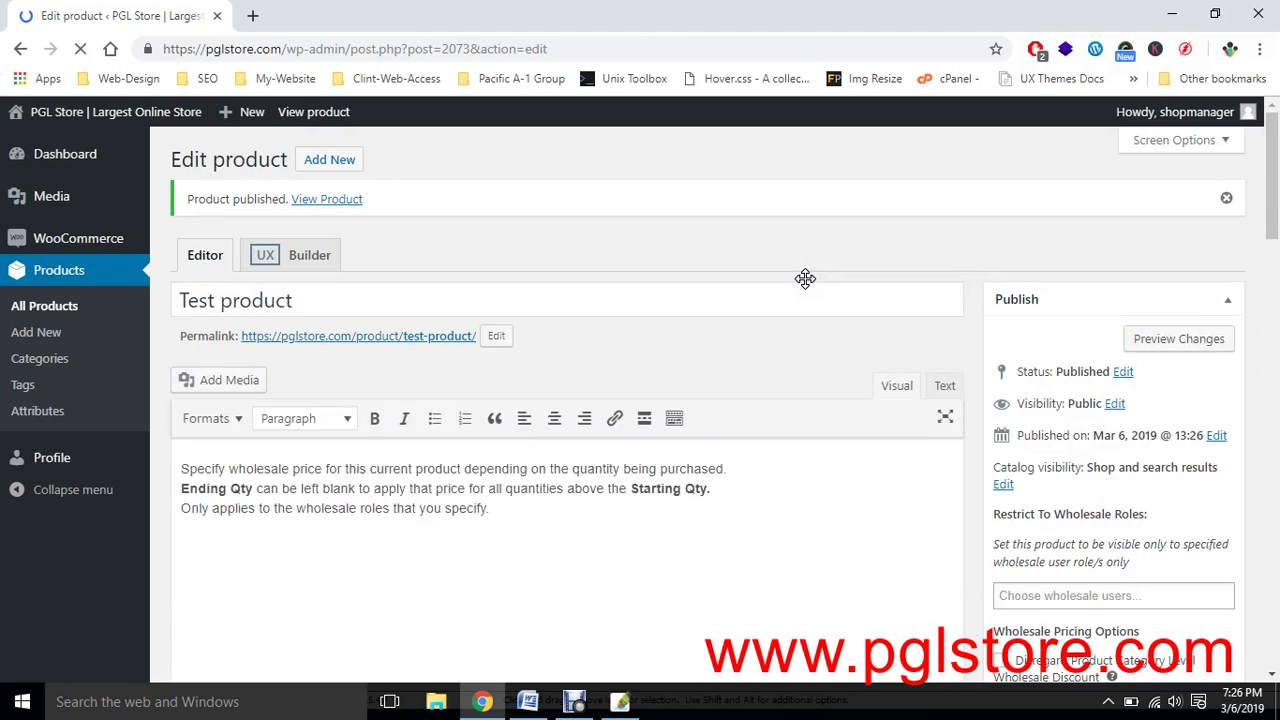
View the published Test product on the storefront and examine its image, price, descriptions and category.
left_click(322, 202)
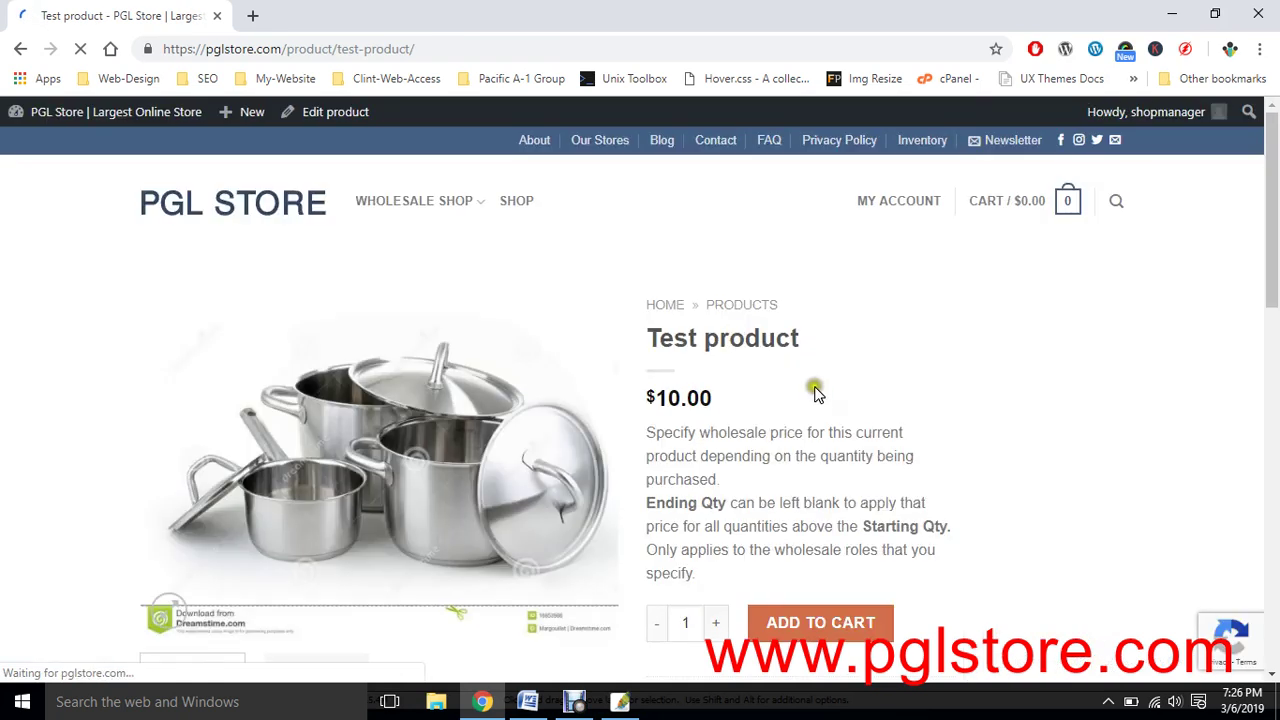
scroll(852, 395, "down", 2)
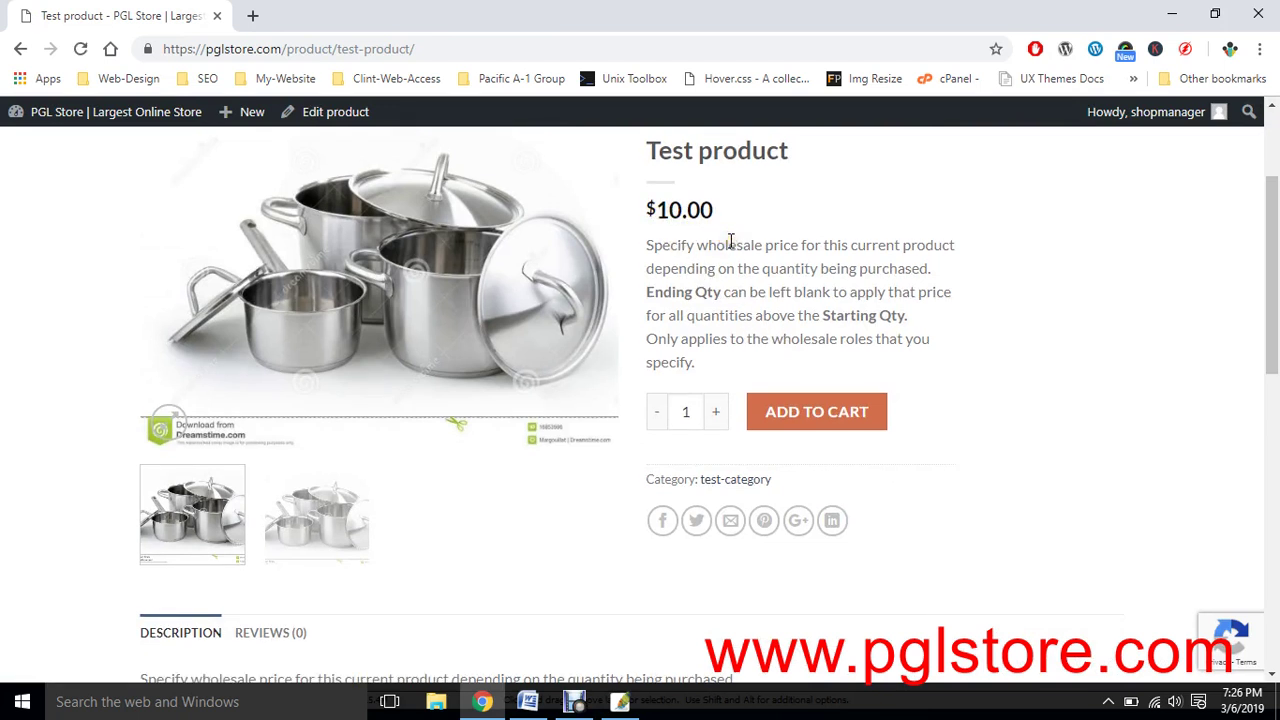
left_click(863, 289)
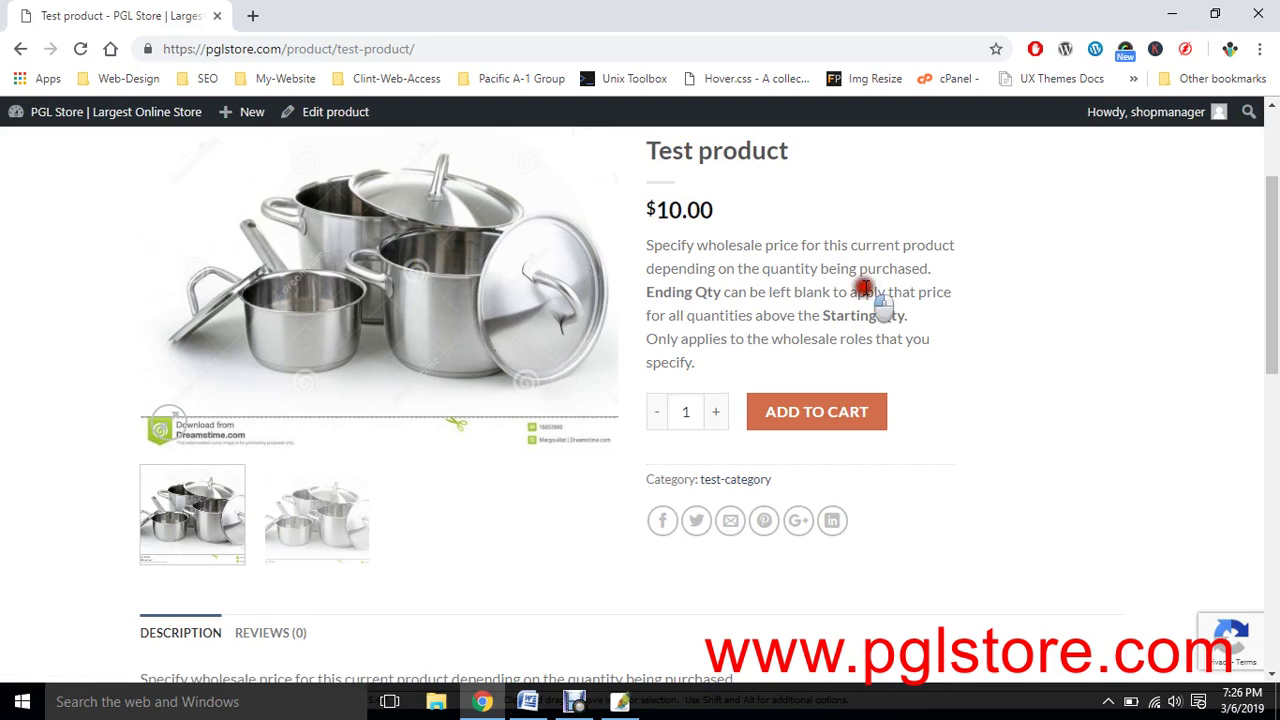
scroll(820, 288, "down", 4)
scroll(800, 326, "up", 3)
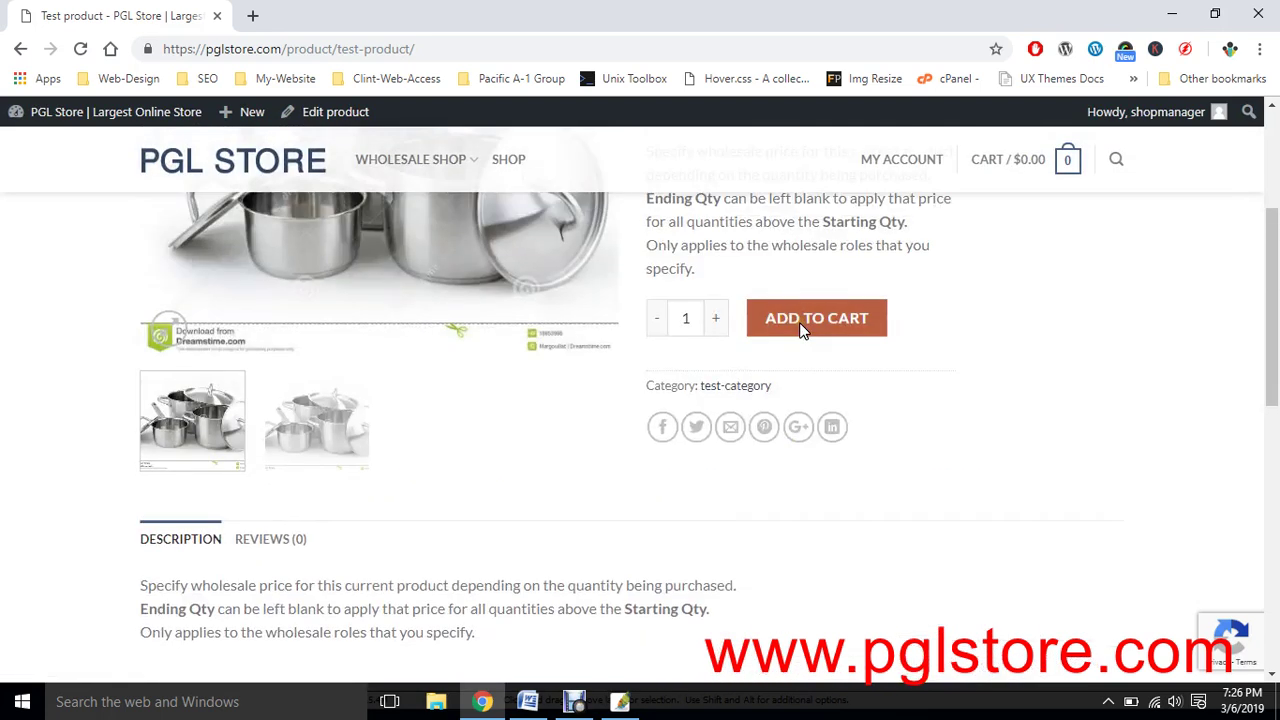
scroll(800, 330, "up", 2)
scroll(800, 330, "down", 1)
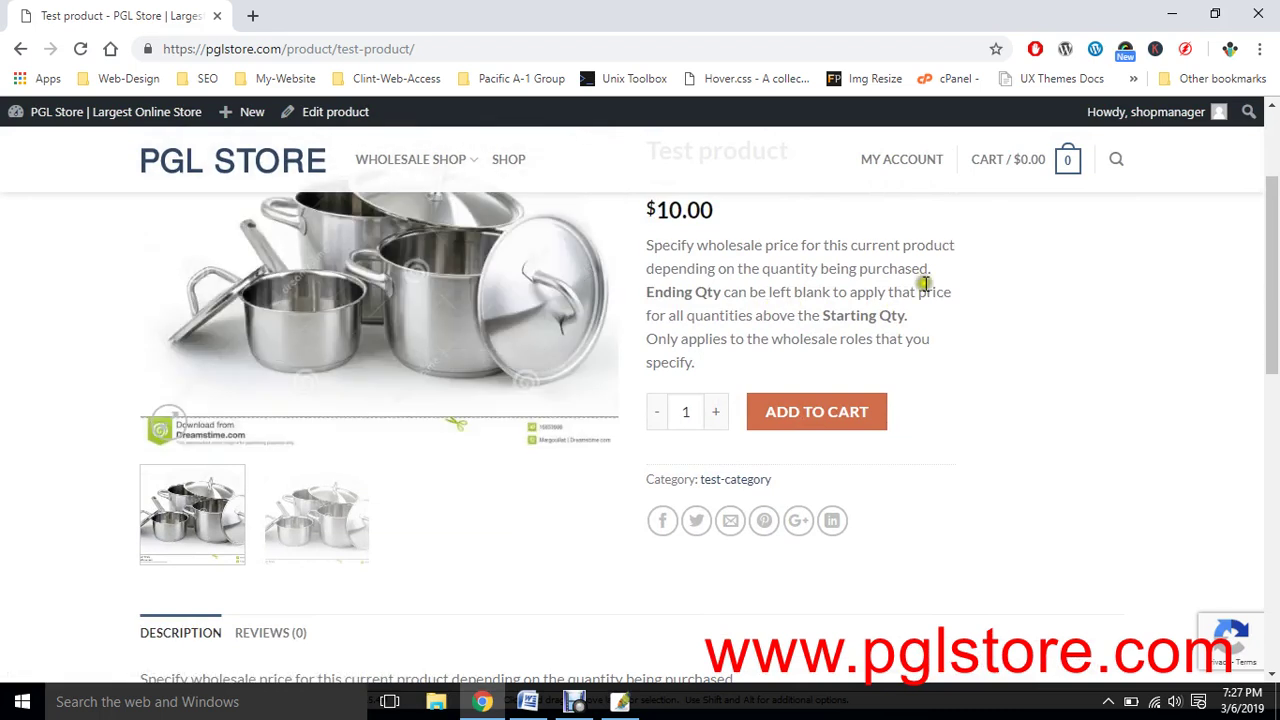
Open a new incognito browser window and load the pglstore.com home page.
left_click(1259, 49)
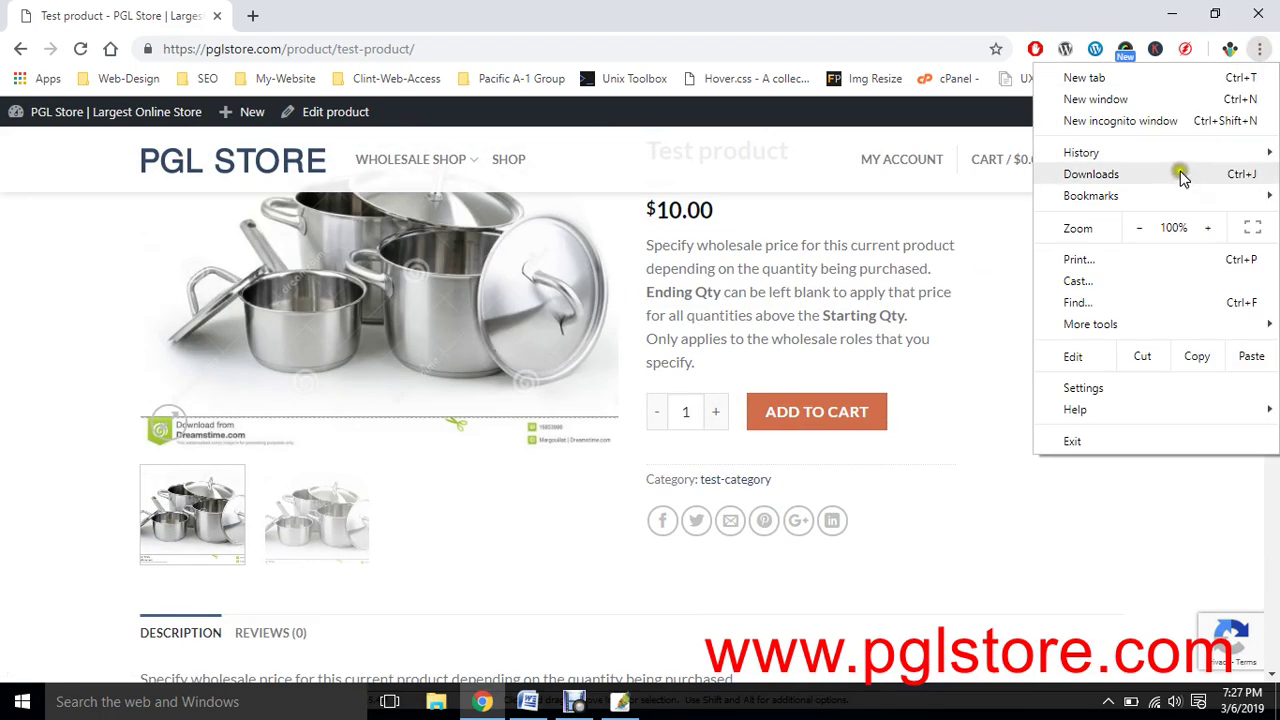
left_click(1125, 121)
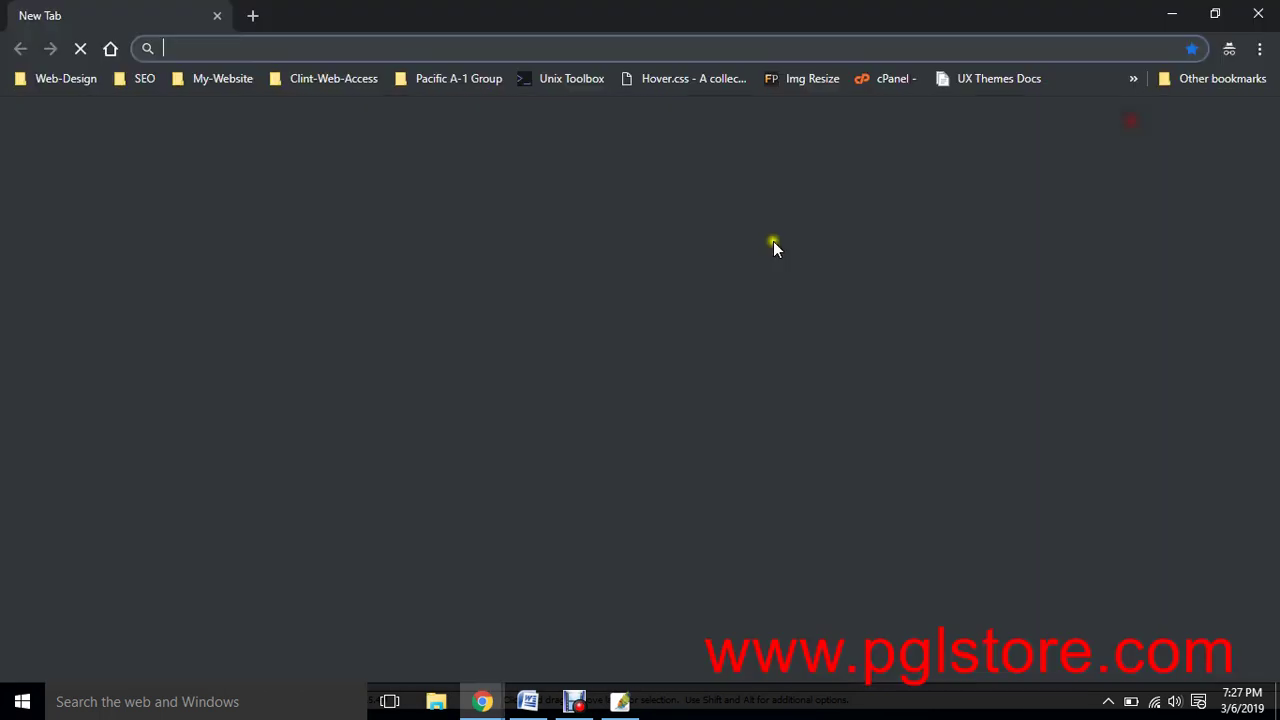
left_click(250, 57)
type("pglstore.com")
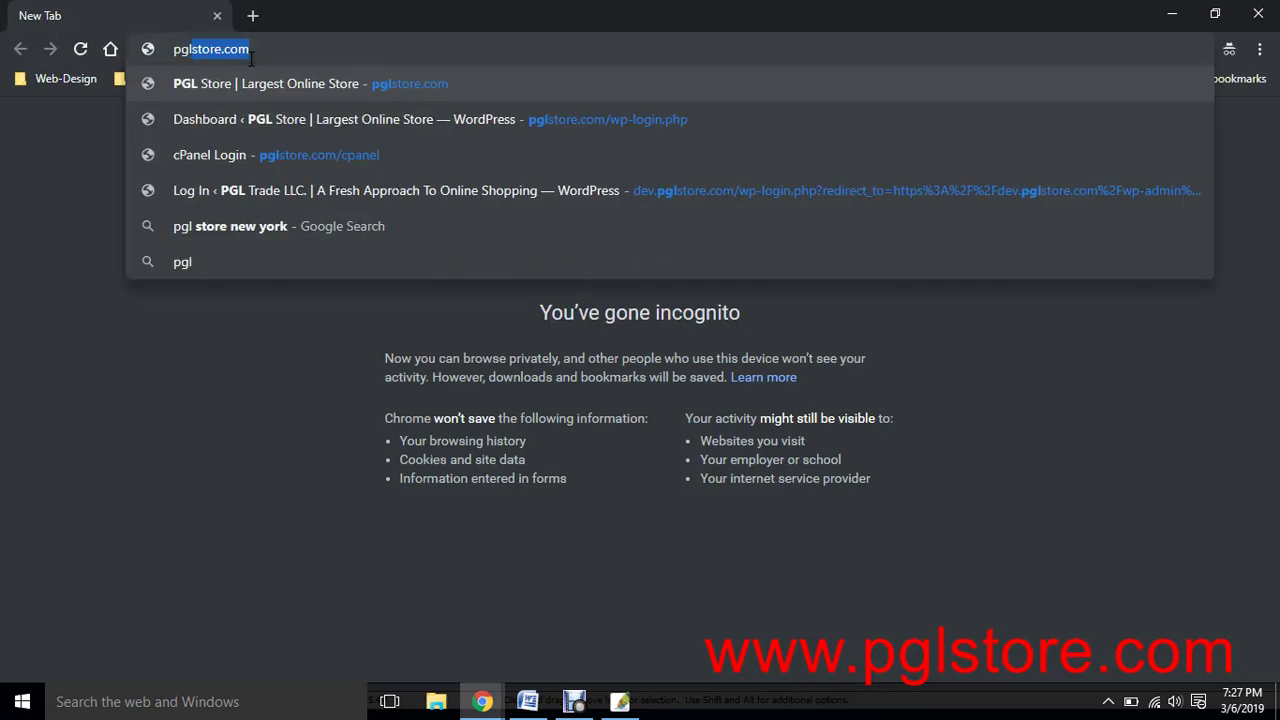
left_click(257, 87)
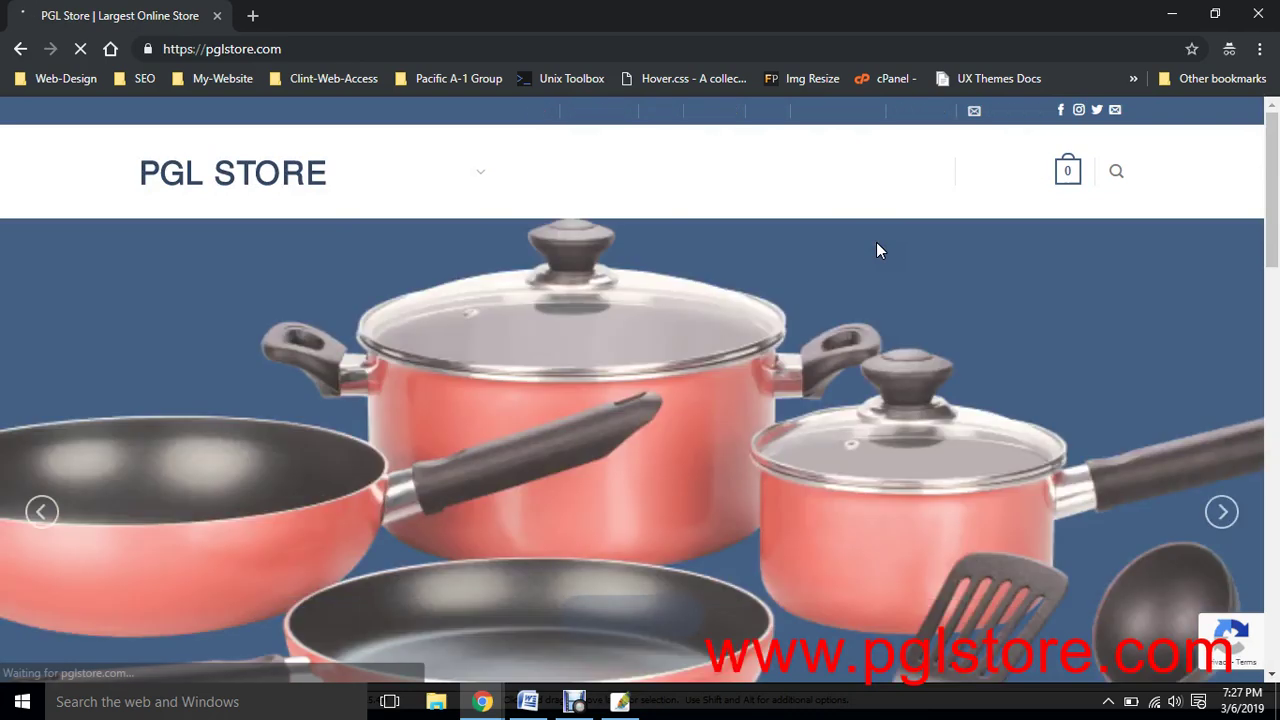
Log in to the store's customer account with the wholesale username and the account password.
left_click(852, 171)
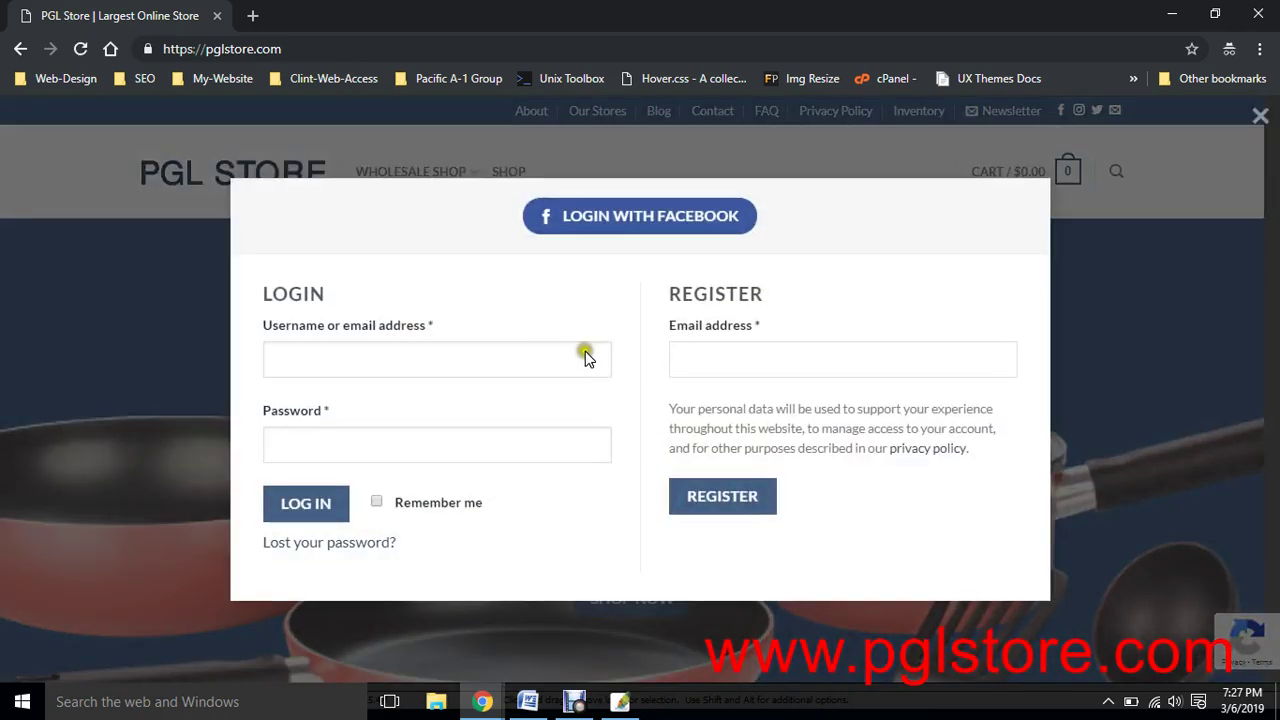
left_click(514, 355)
type("w")
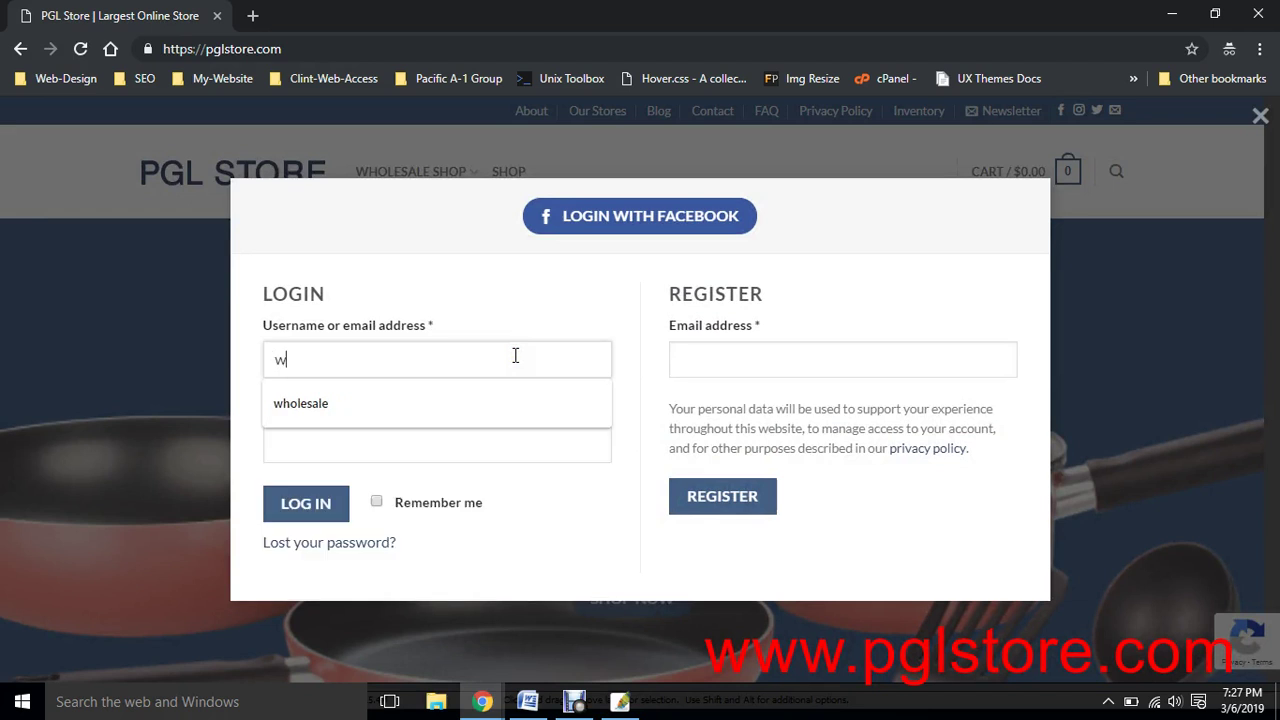
type("hol")
left_click(478, 392)
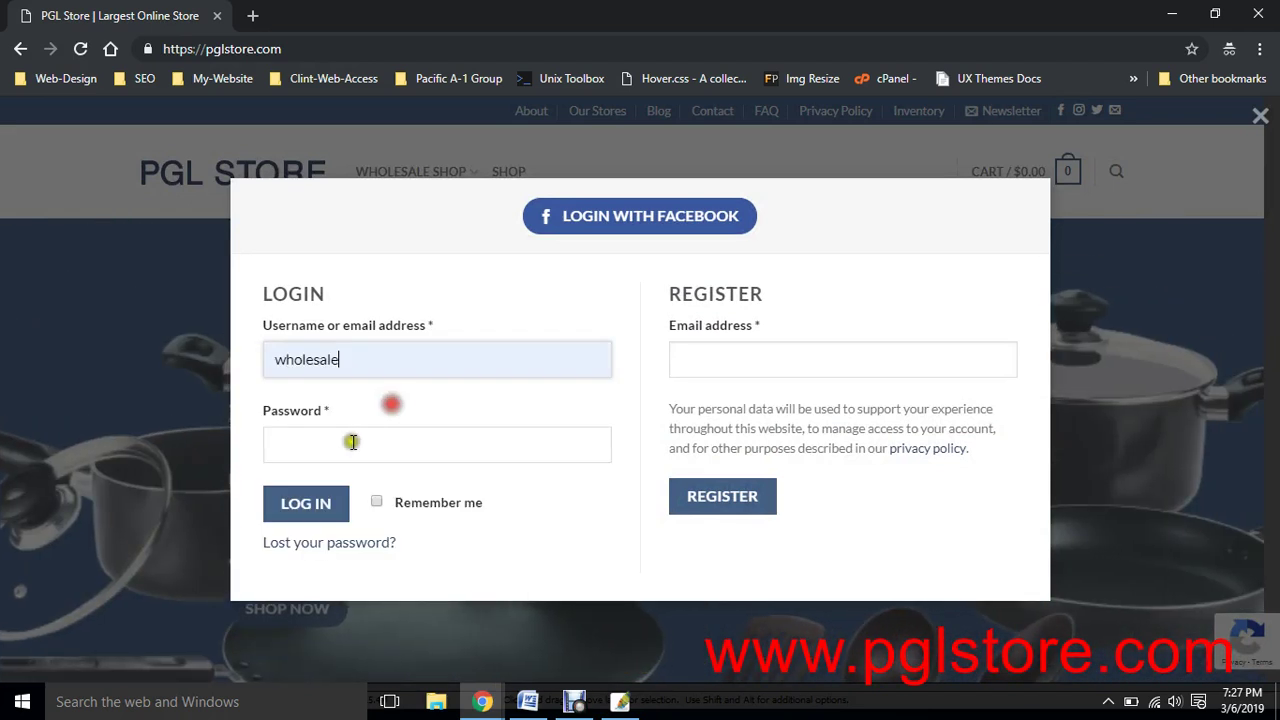
left_click(340, 447)
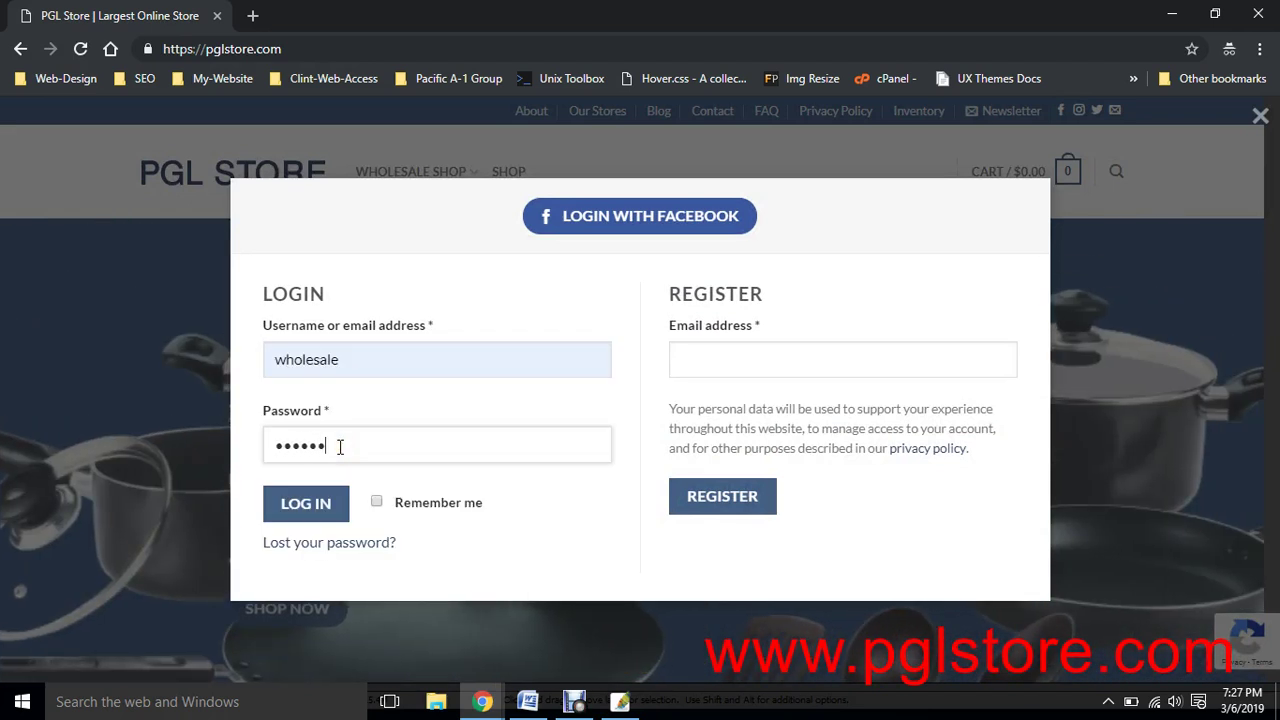
left_click(289, 503)
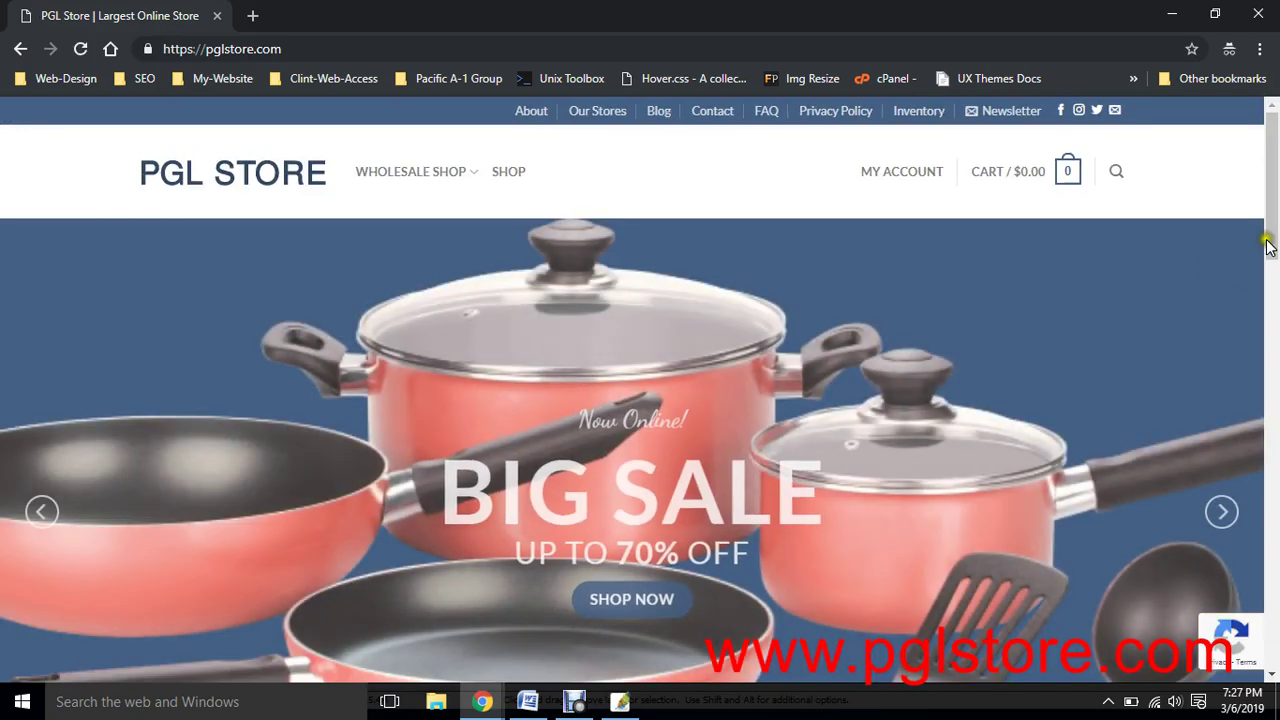
Open the Wholesale Ordering page from the site footer and look through its product list.
left_click_drag(1270, 240, 1272, 565)
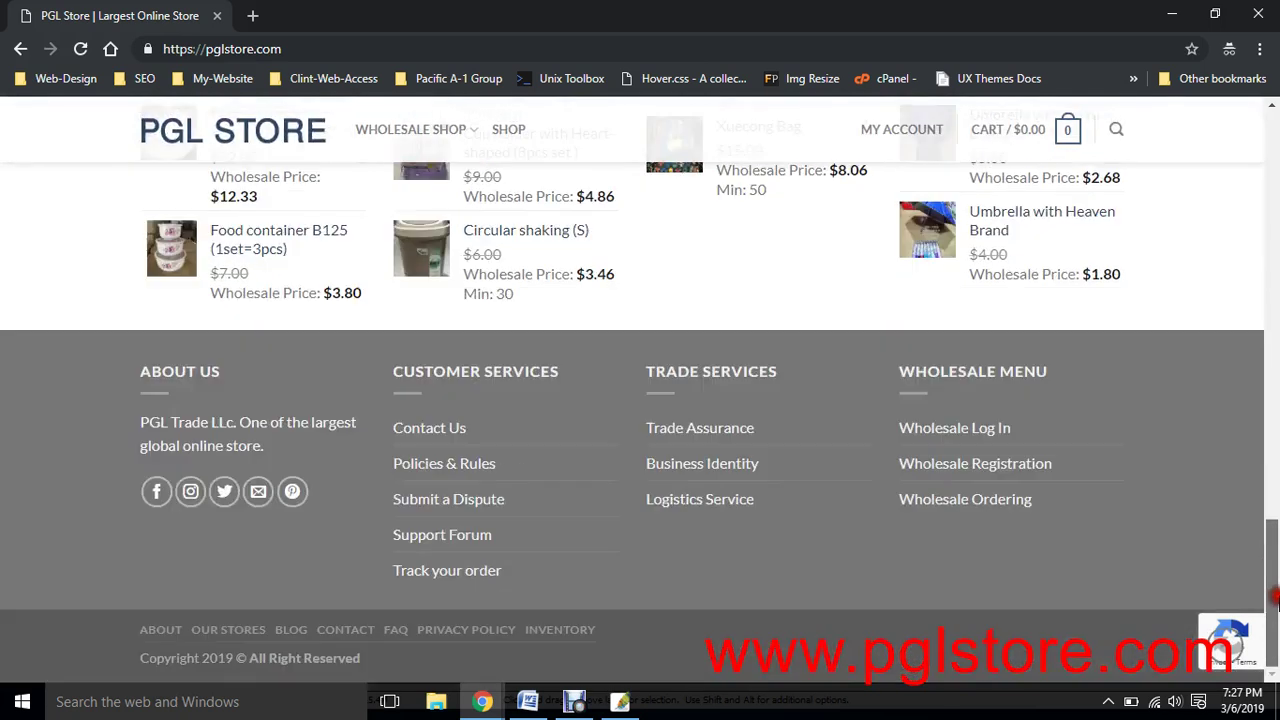
left_click(1000, 499)
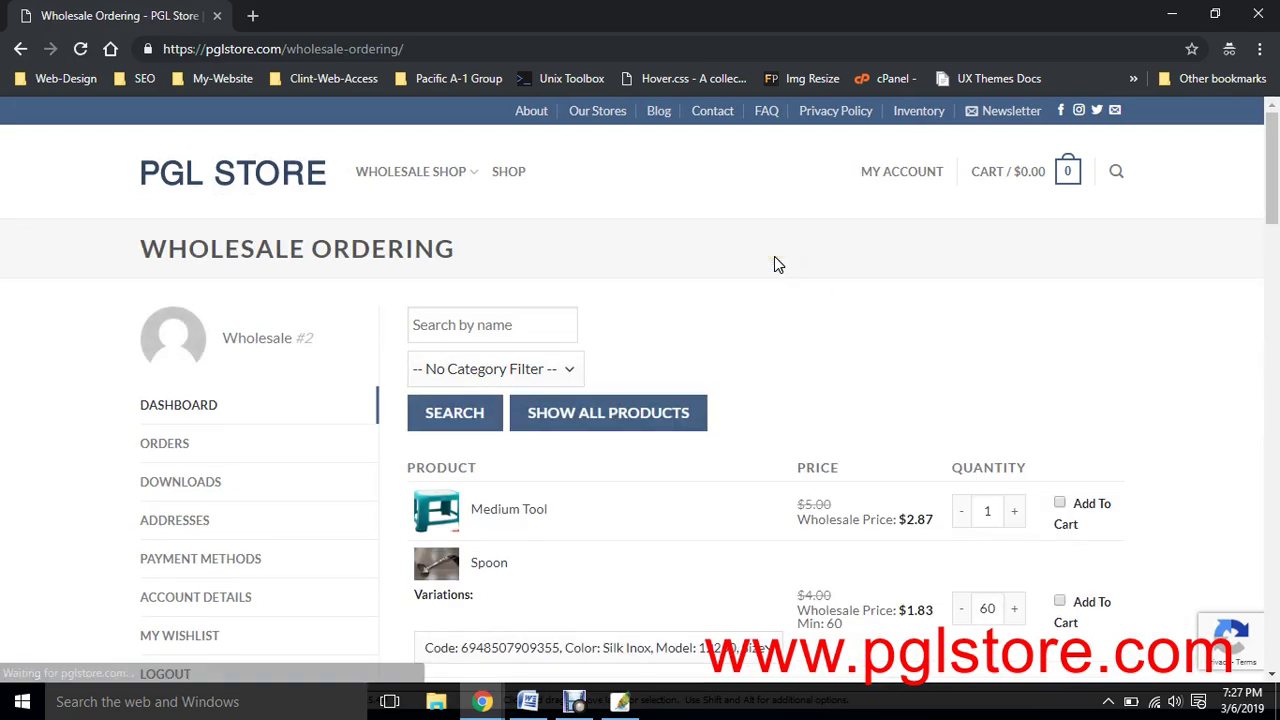
scroll(666, 300, "down", 2)
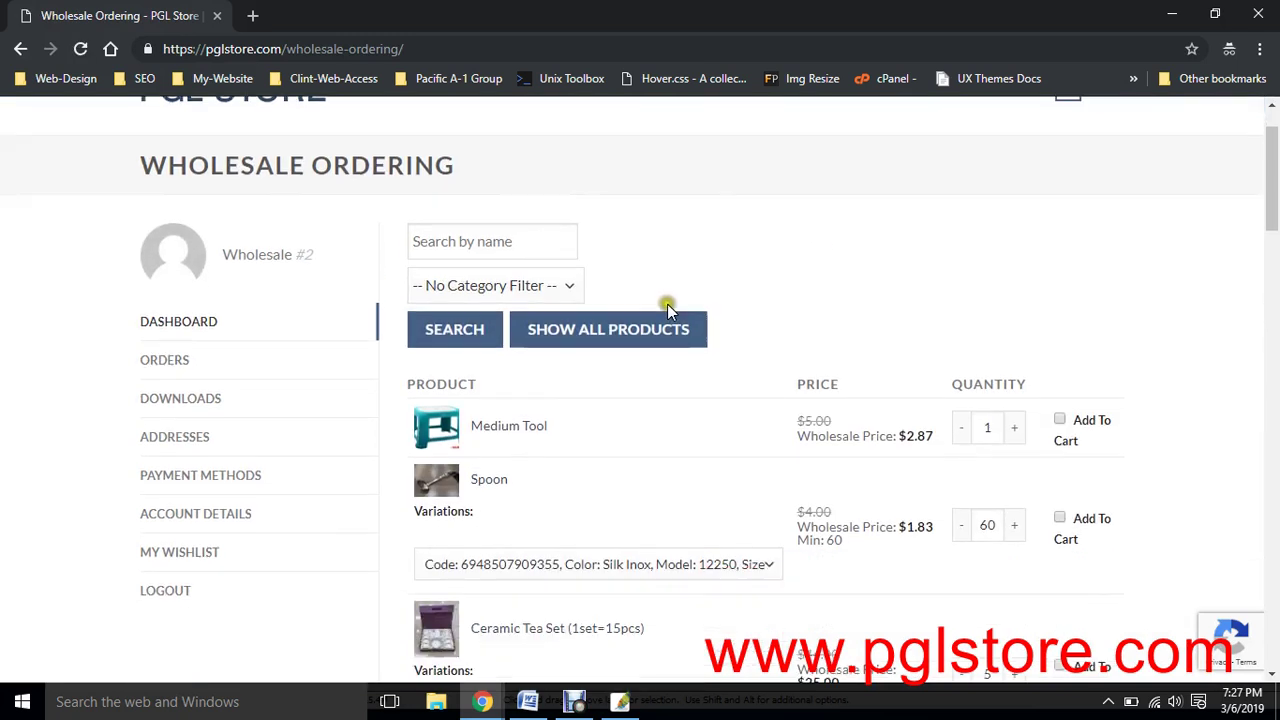
scroll(734, 285, "down", 2)
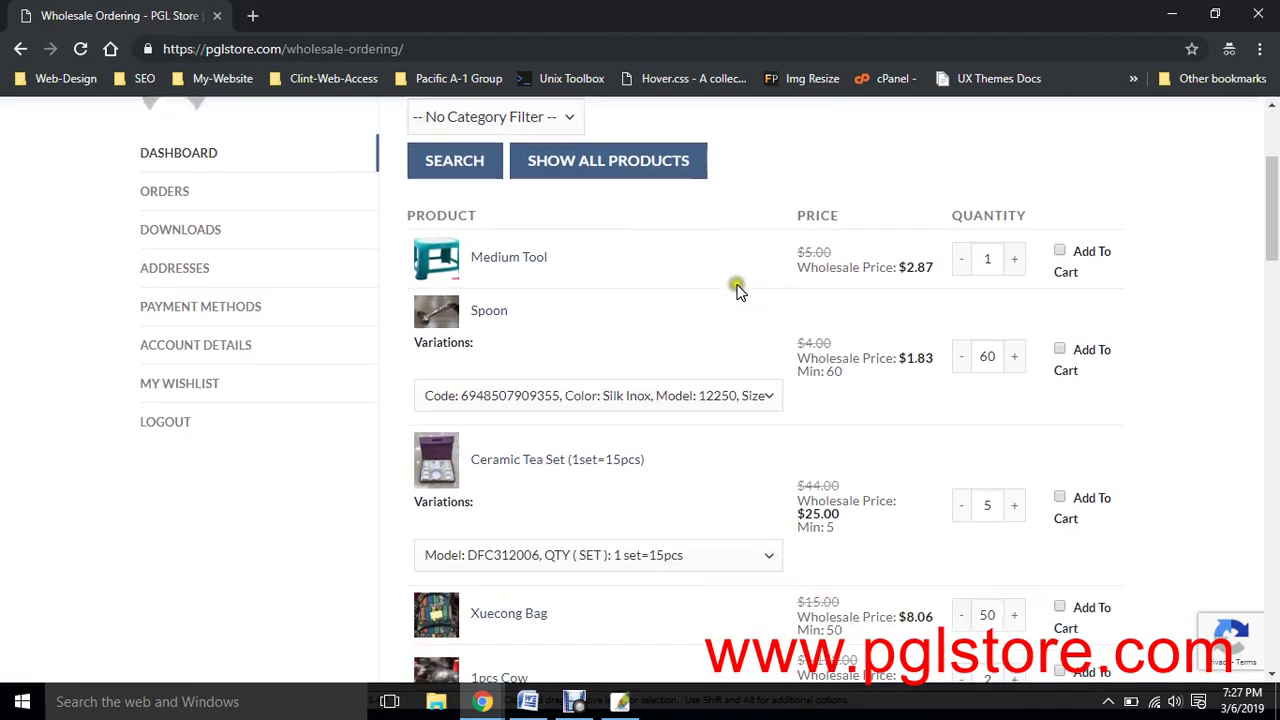
scroll(700, 390, "down", 4)
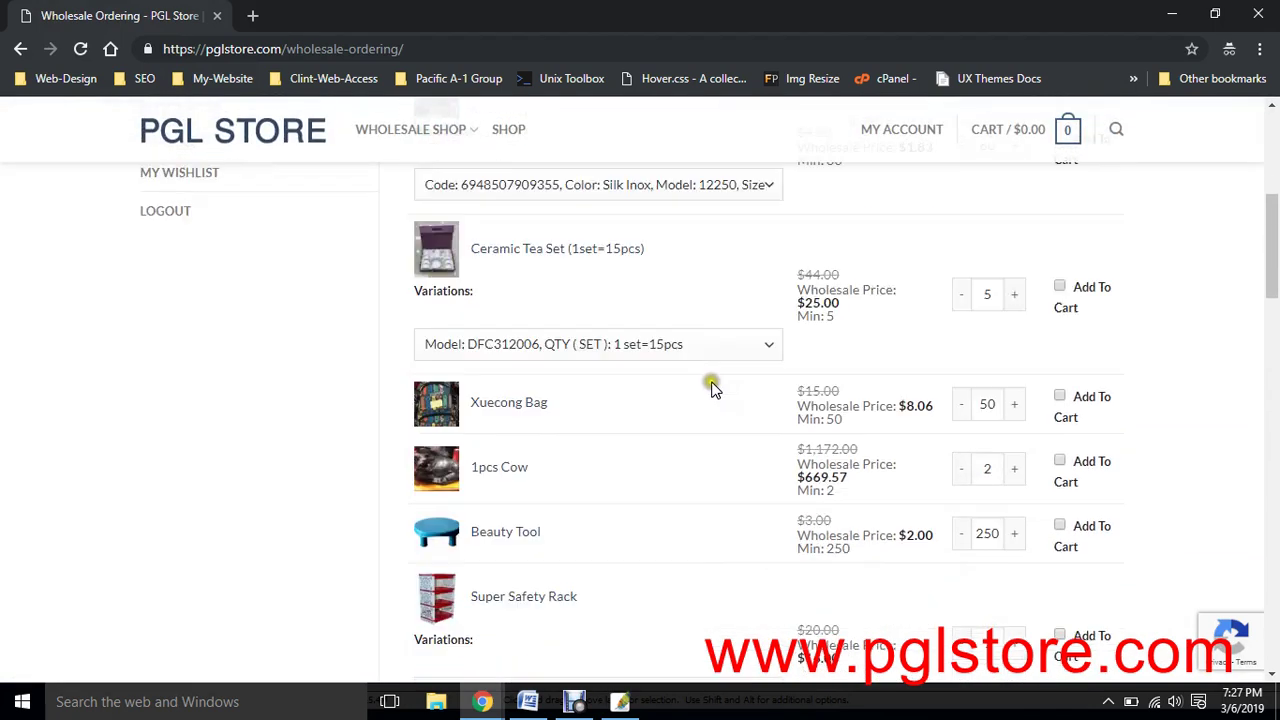
scroll(712, 390, "up", 8)
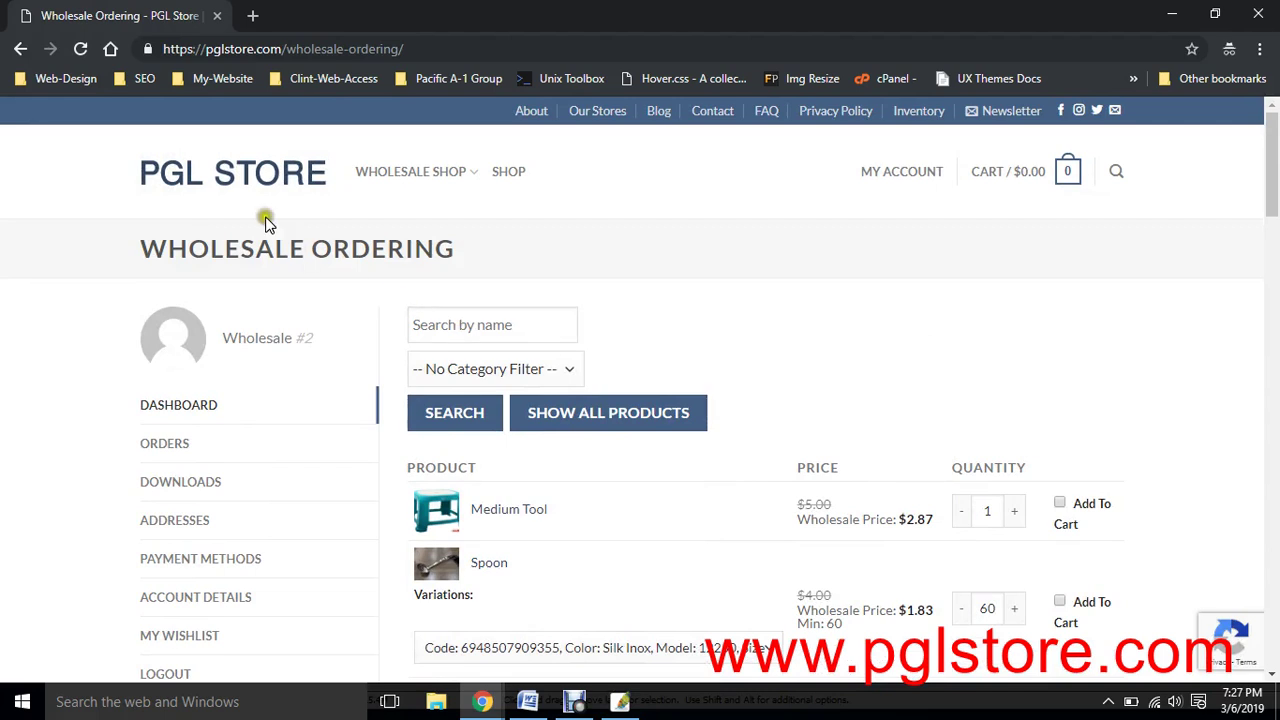
Return to the store home page and open the Test product to check its wholesale price and minimum quantity.
left_click(230, 176)
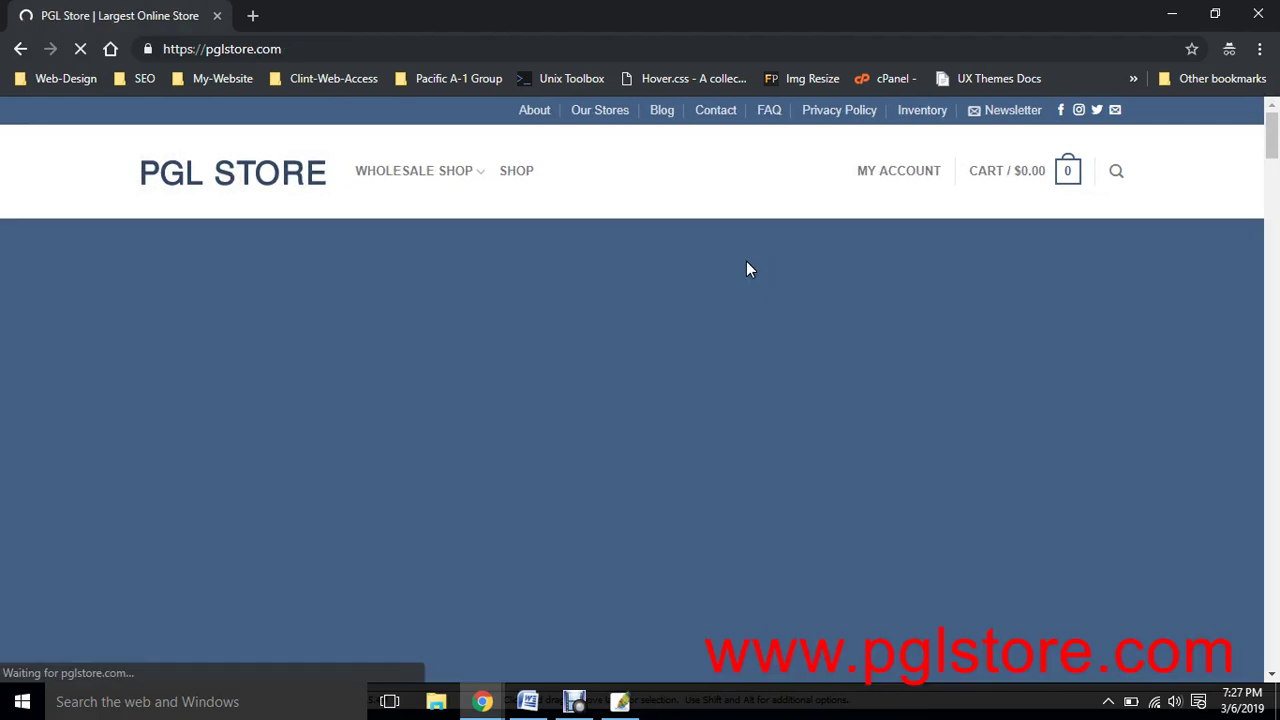
scroll(646, 246, "down", 5)
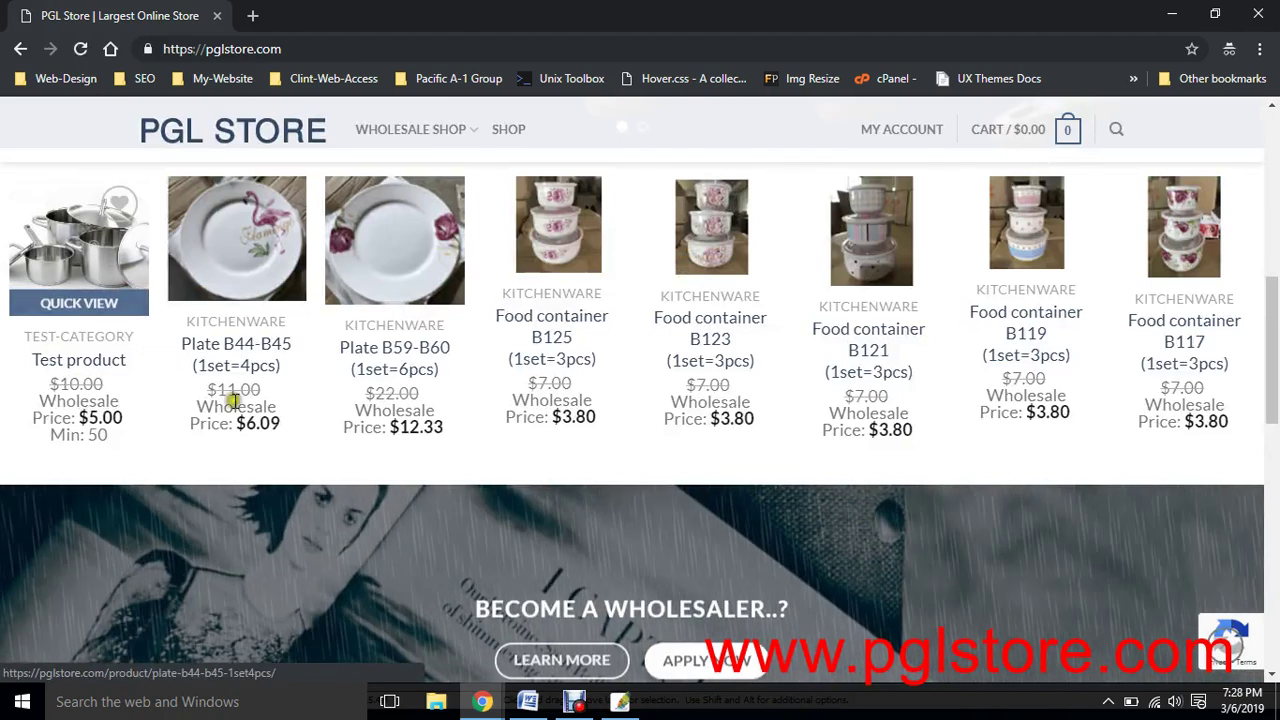
left_click(50, 362)
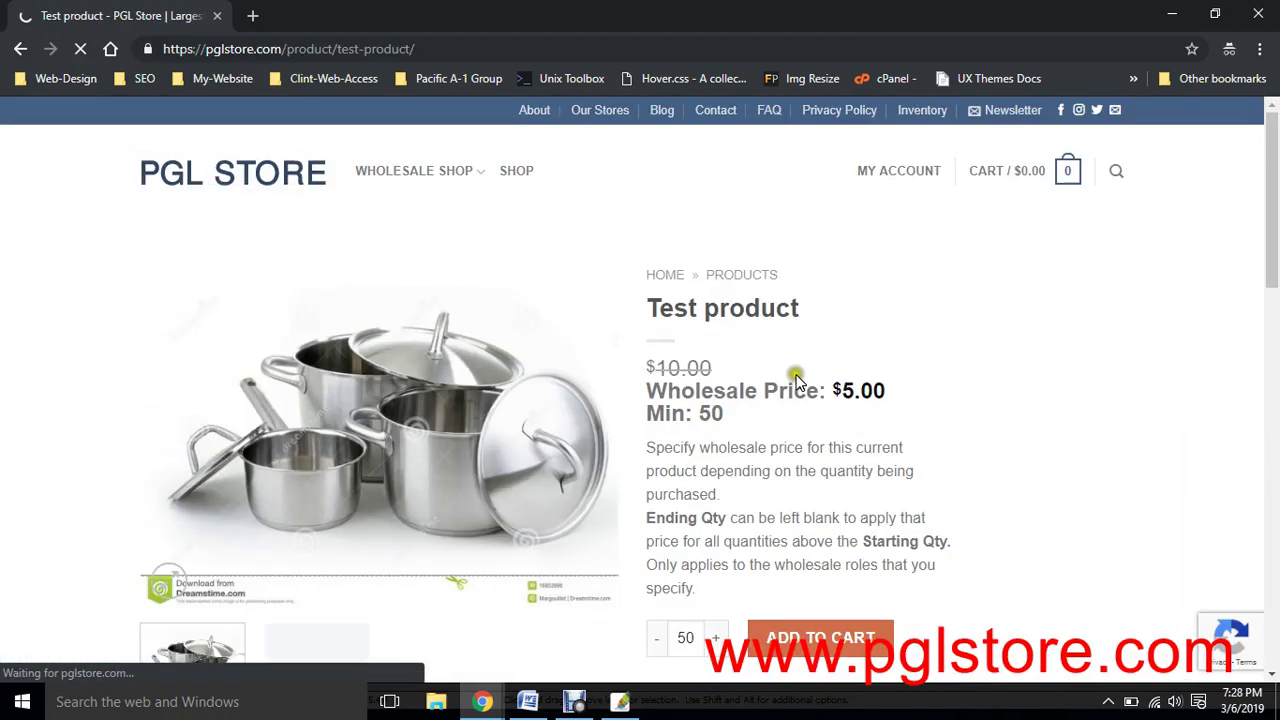
scroll(814, 368, "down", 1)
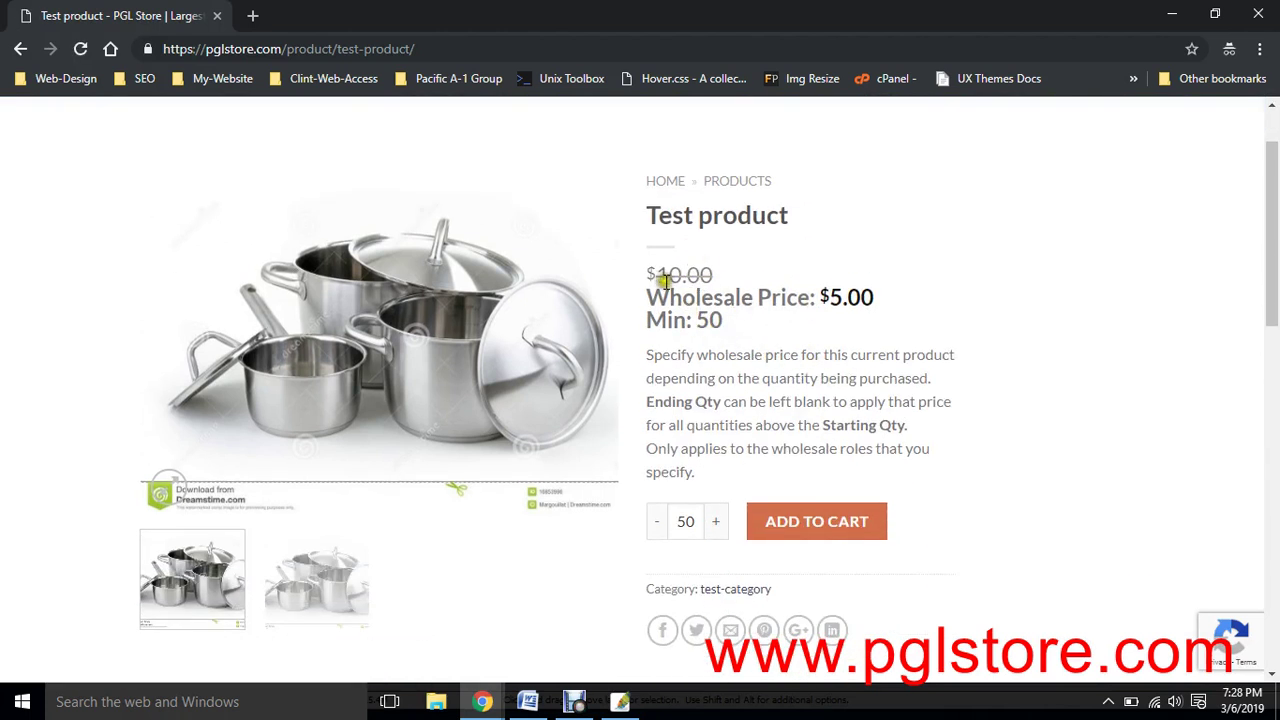
Add 50 units of the Test product to the cart and open the shopping cart page.
left_click_drag(660, 278, 737, 294)
left_click(778, 334)
scroll(840, 415, "down", 1)
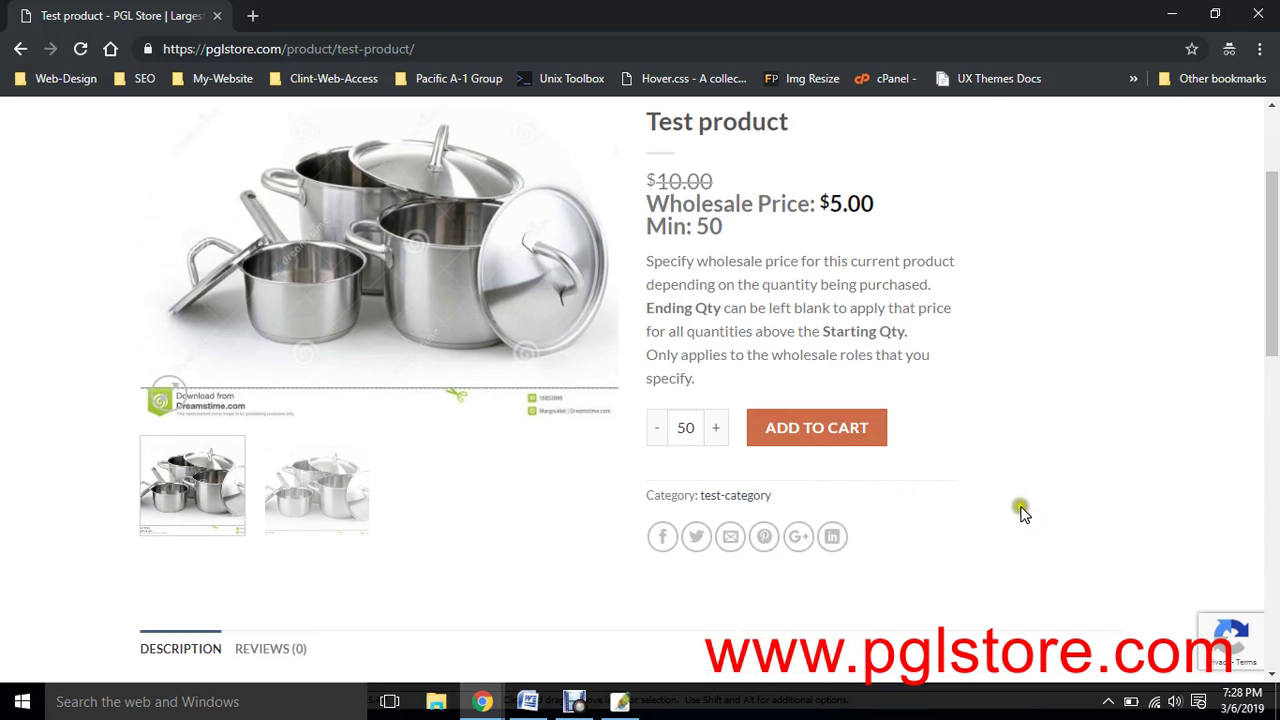
left_click(816, 440)
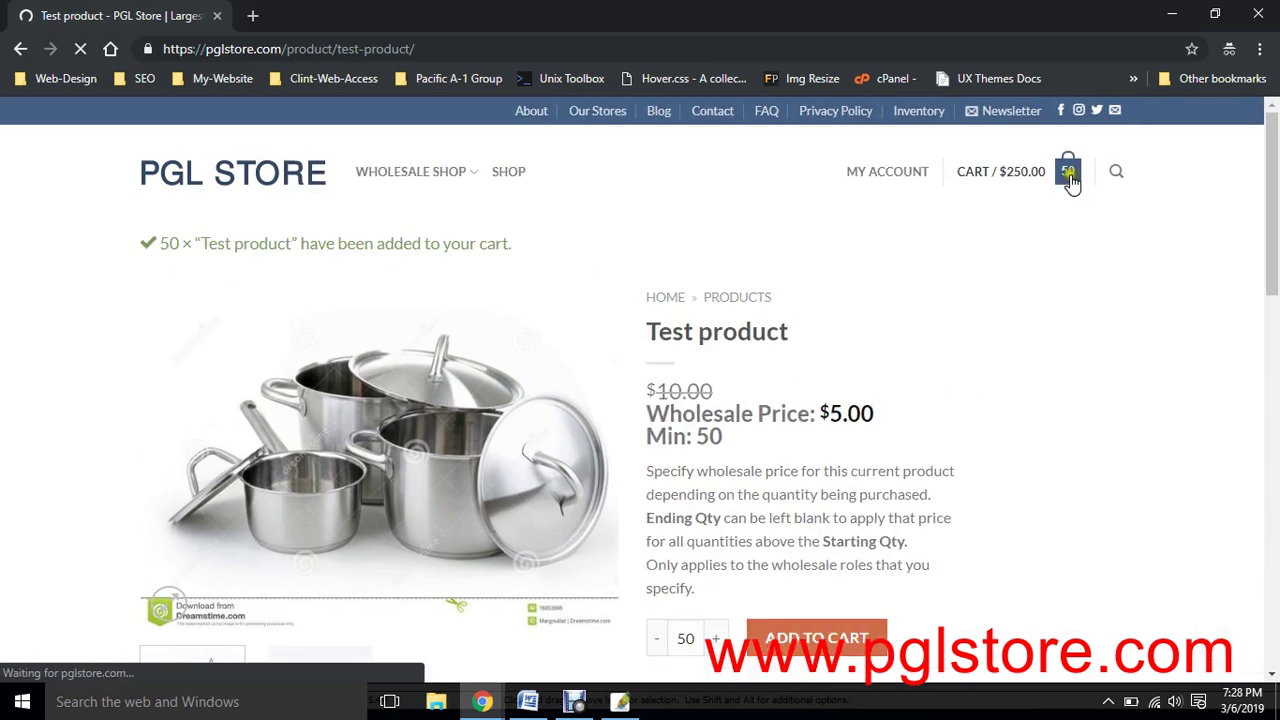
mouse_move(1007, 178)
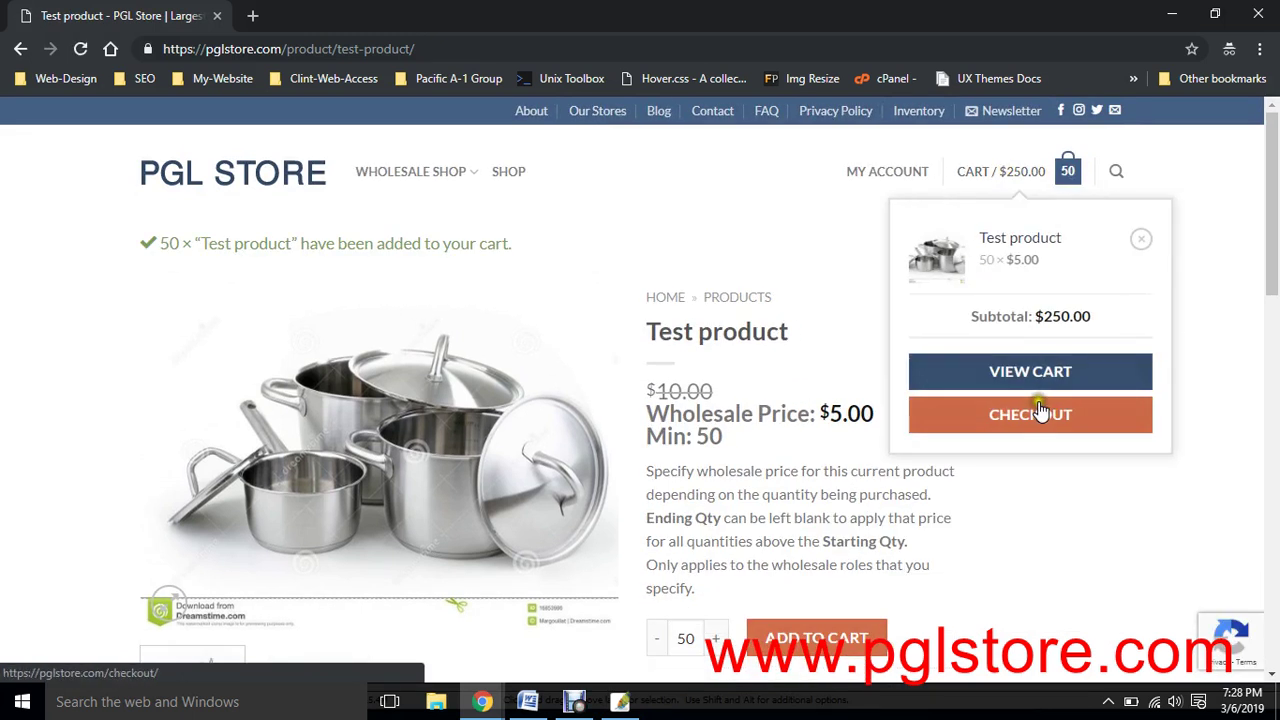
left_click(1005, 373)
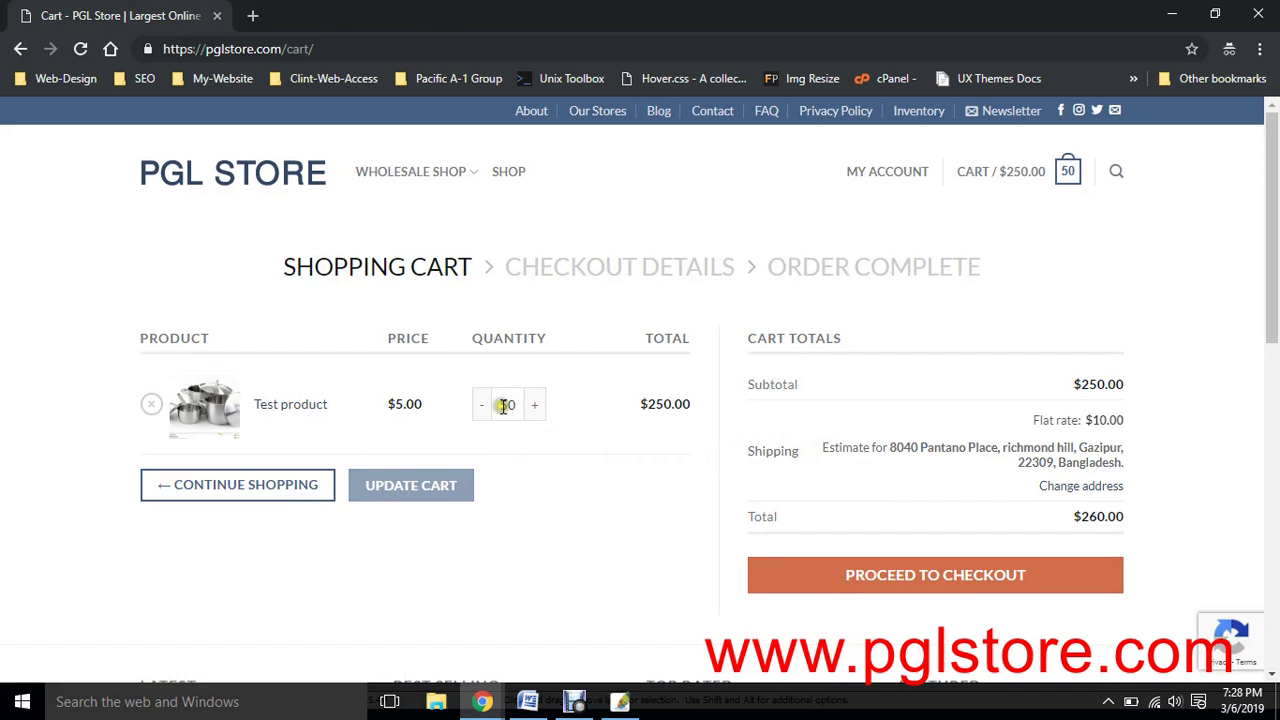
Return to the store home page and look at the Test product's wholesale listing among the other products.
left_click(243, 188)
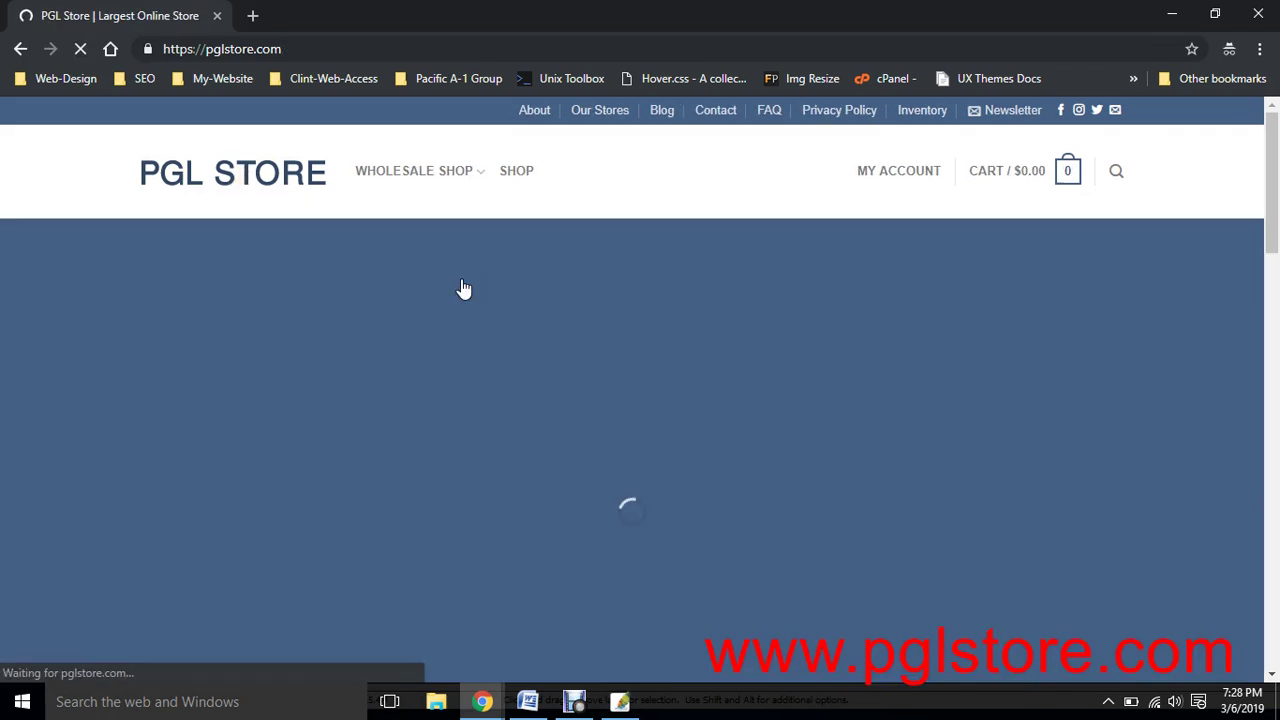
scroll(596, 314, "down", 5)
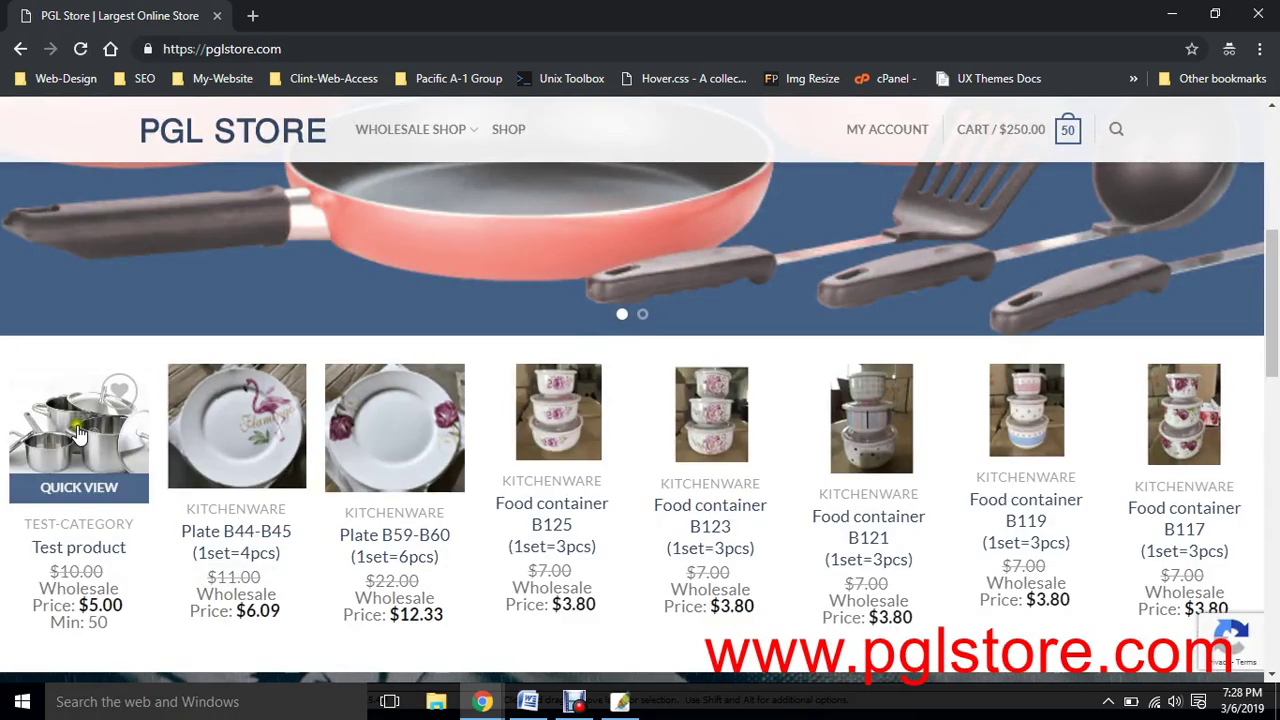
mouse_move(229, 463)
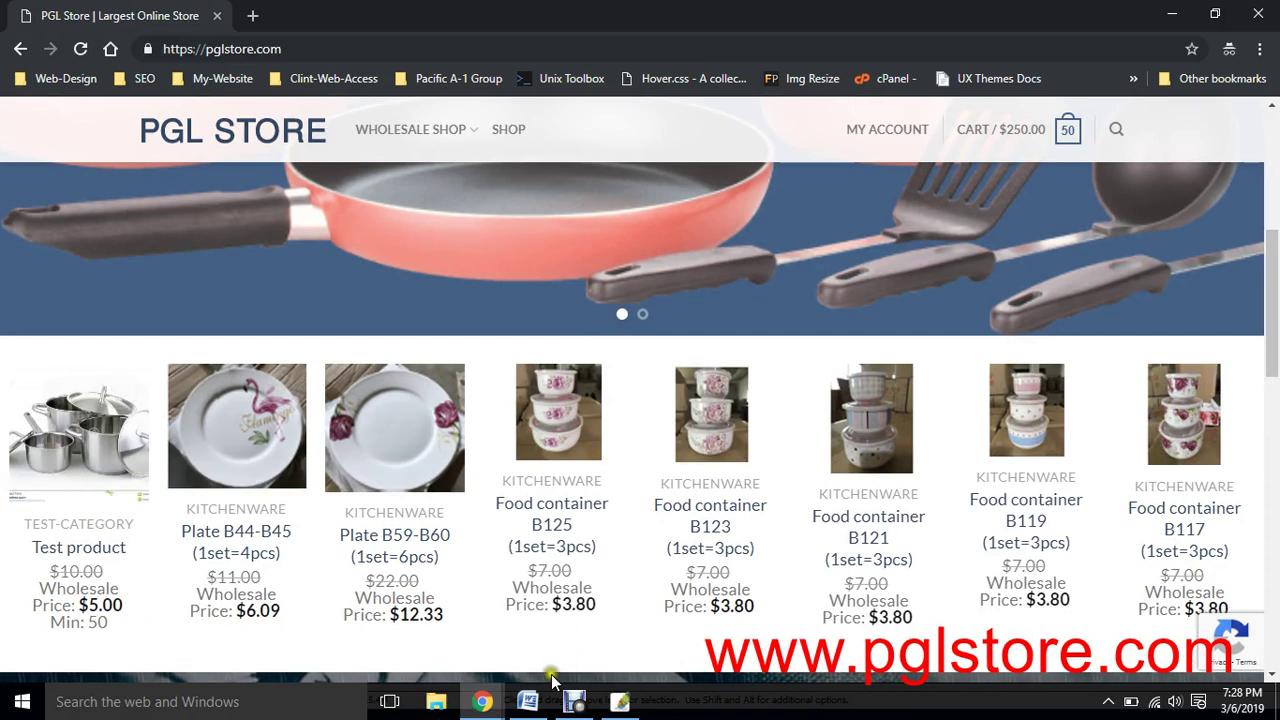
Switch to the Word document and review the notes on simple and variable products and the next tutorial.
left_click(536, 702)
scroll(571, 405, "down", 3)
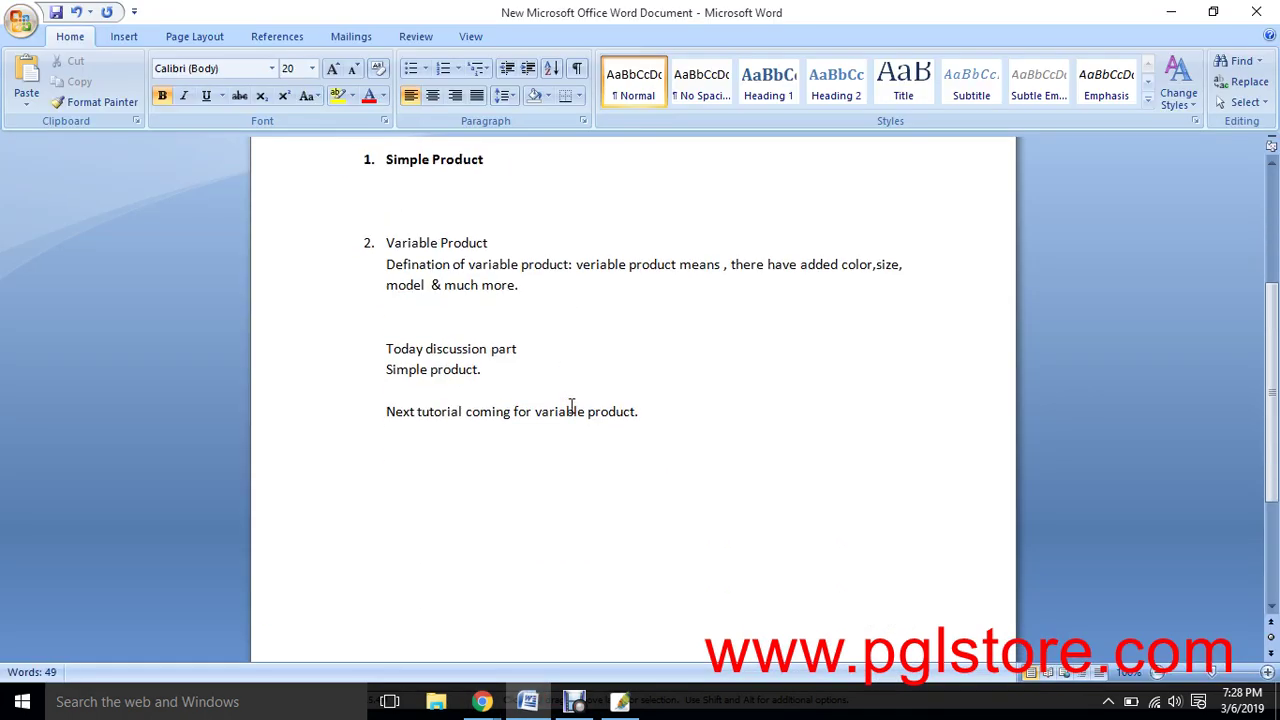
scroll(572, 405, "up", 2)
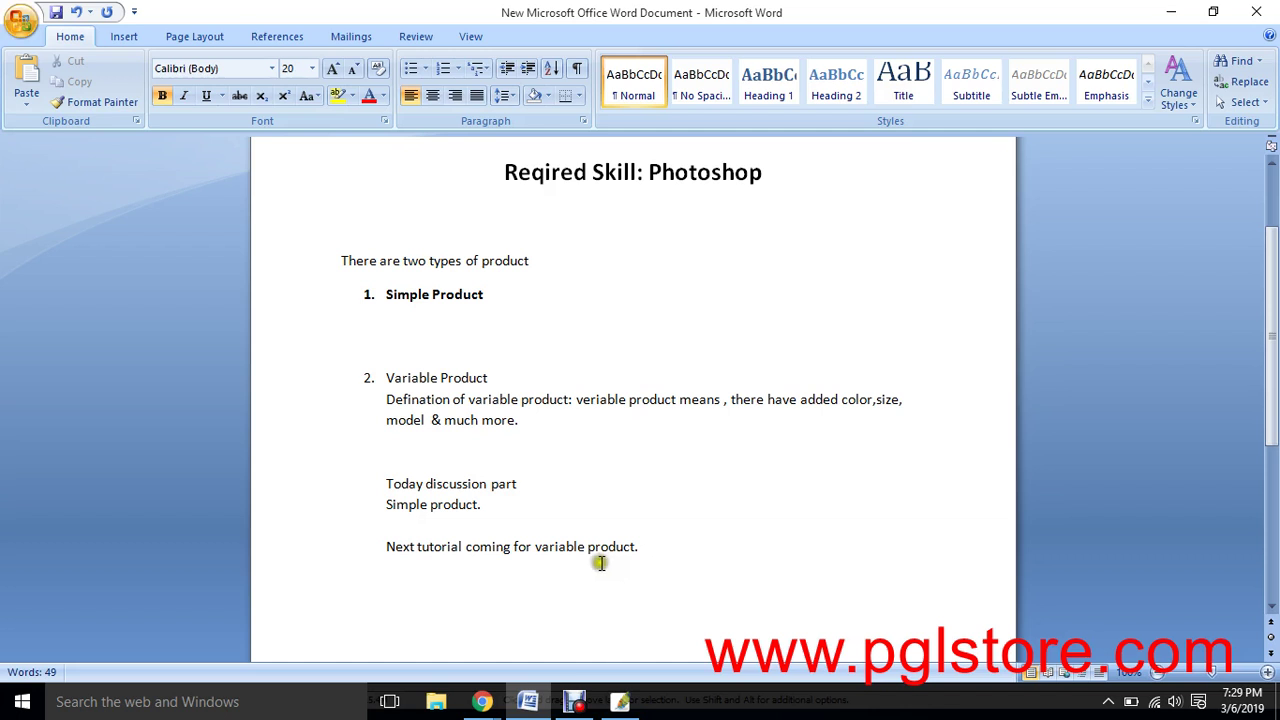
left_click(574, 701)
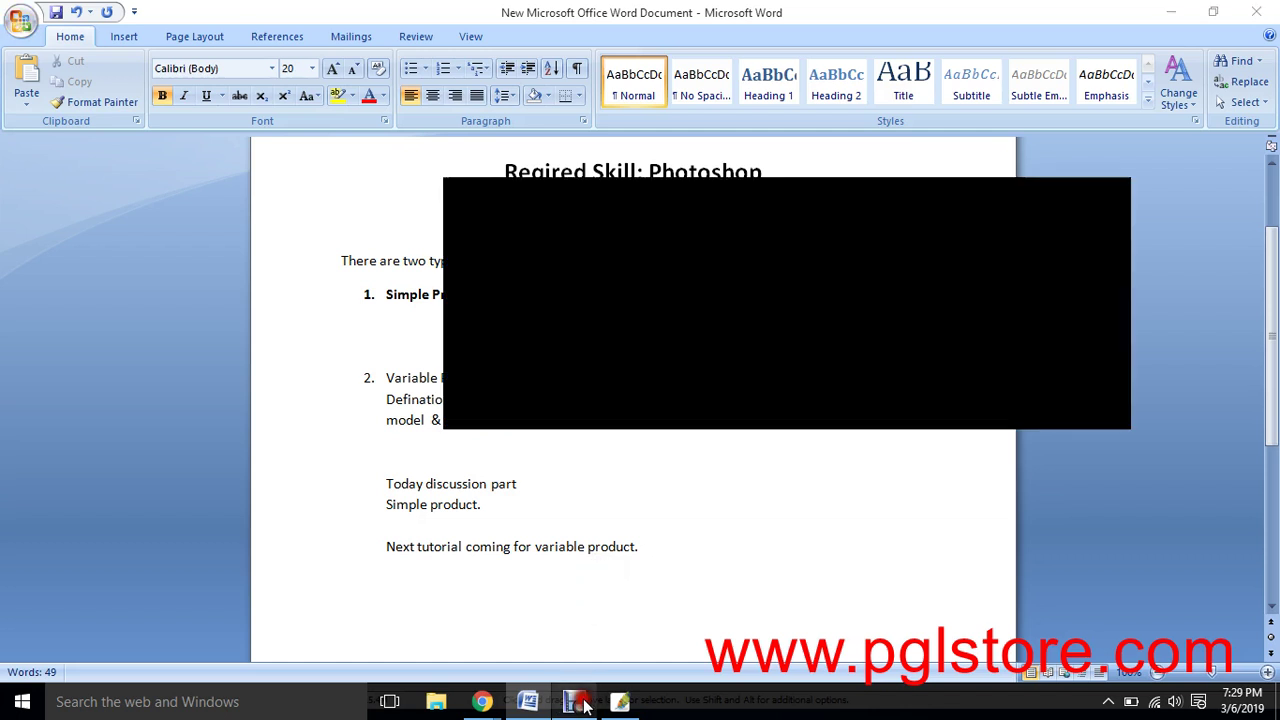